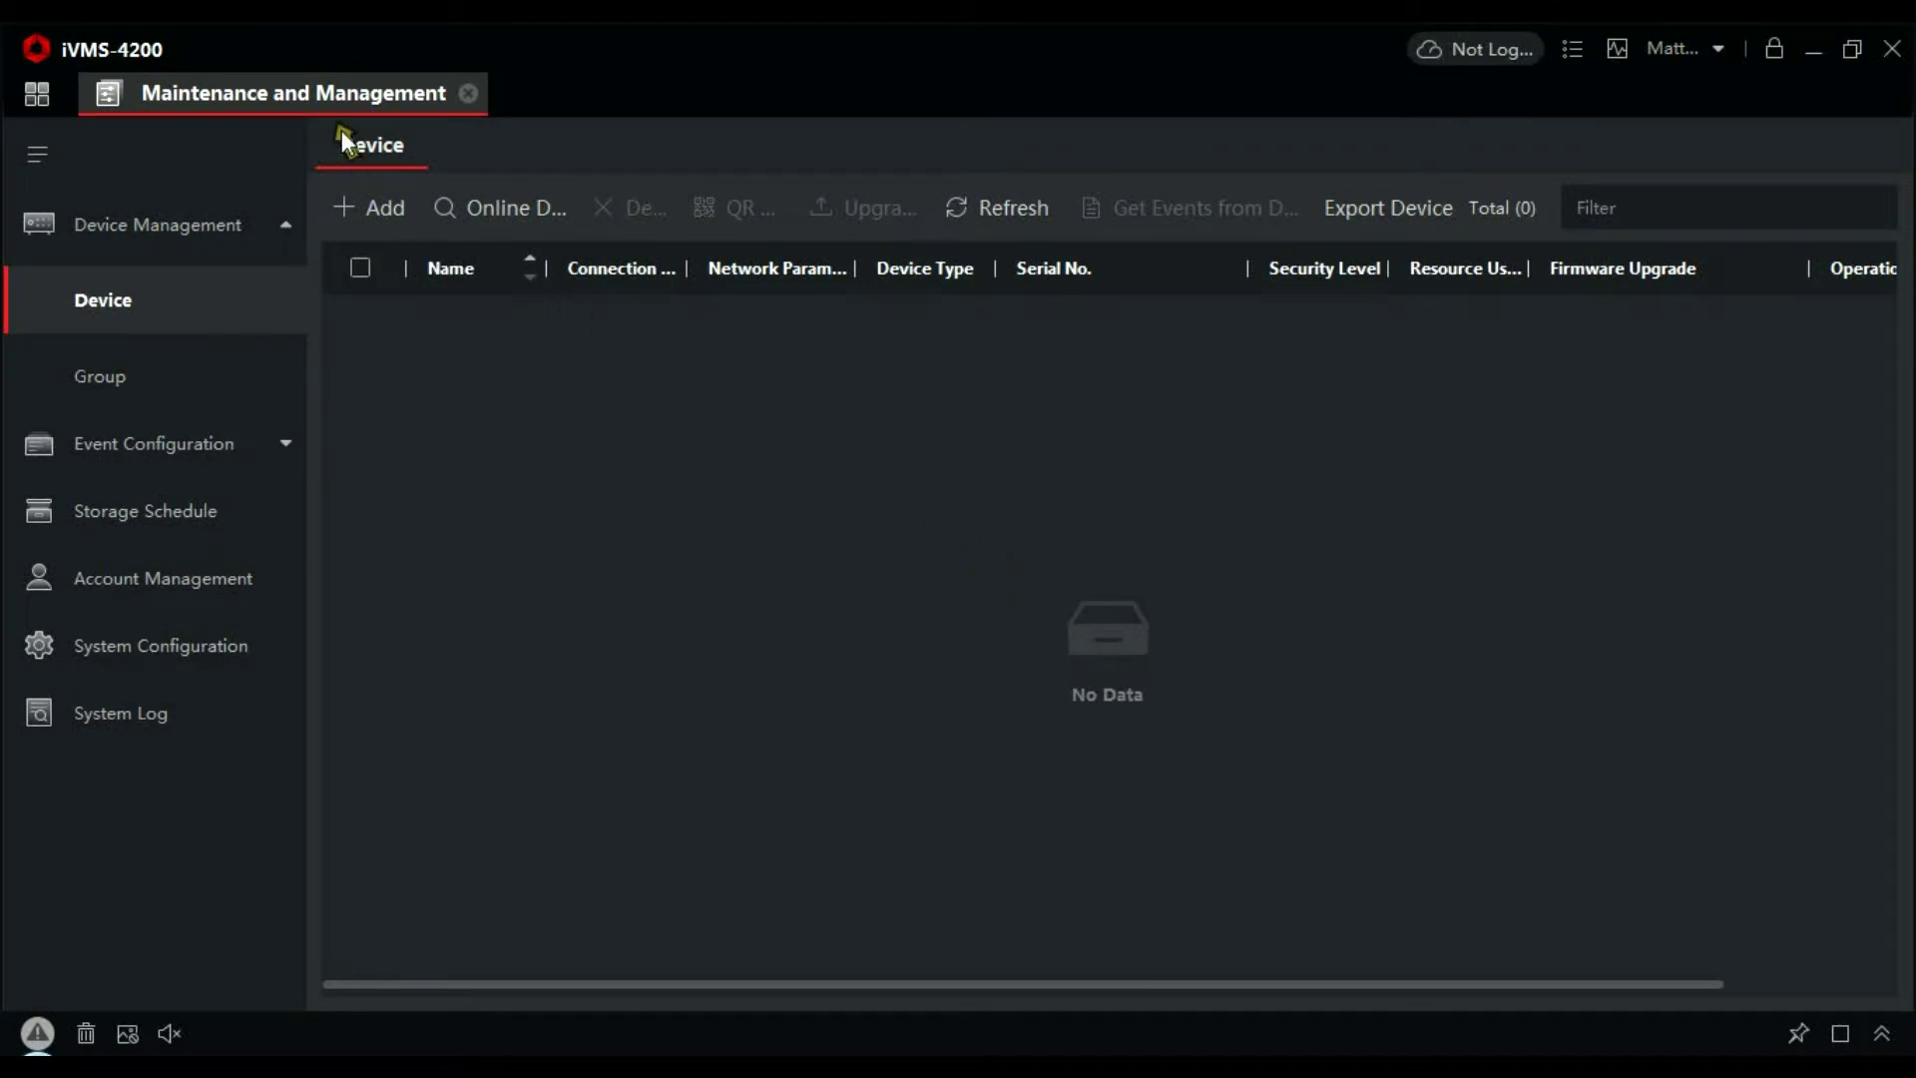
Add online device 192.168.1.21 as 'Handset' with user admin, its password, and Synchronize Time enabled
left_click(517, 215)
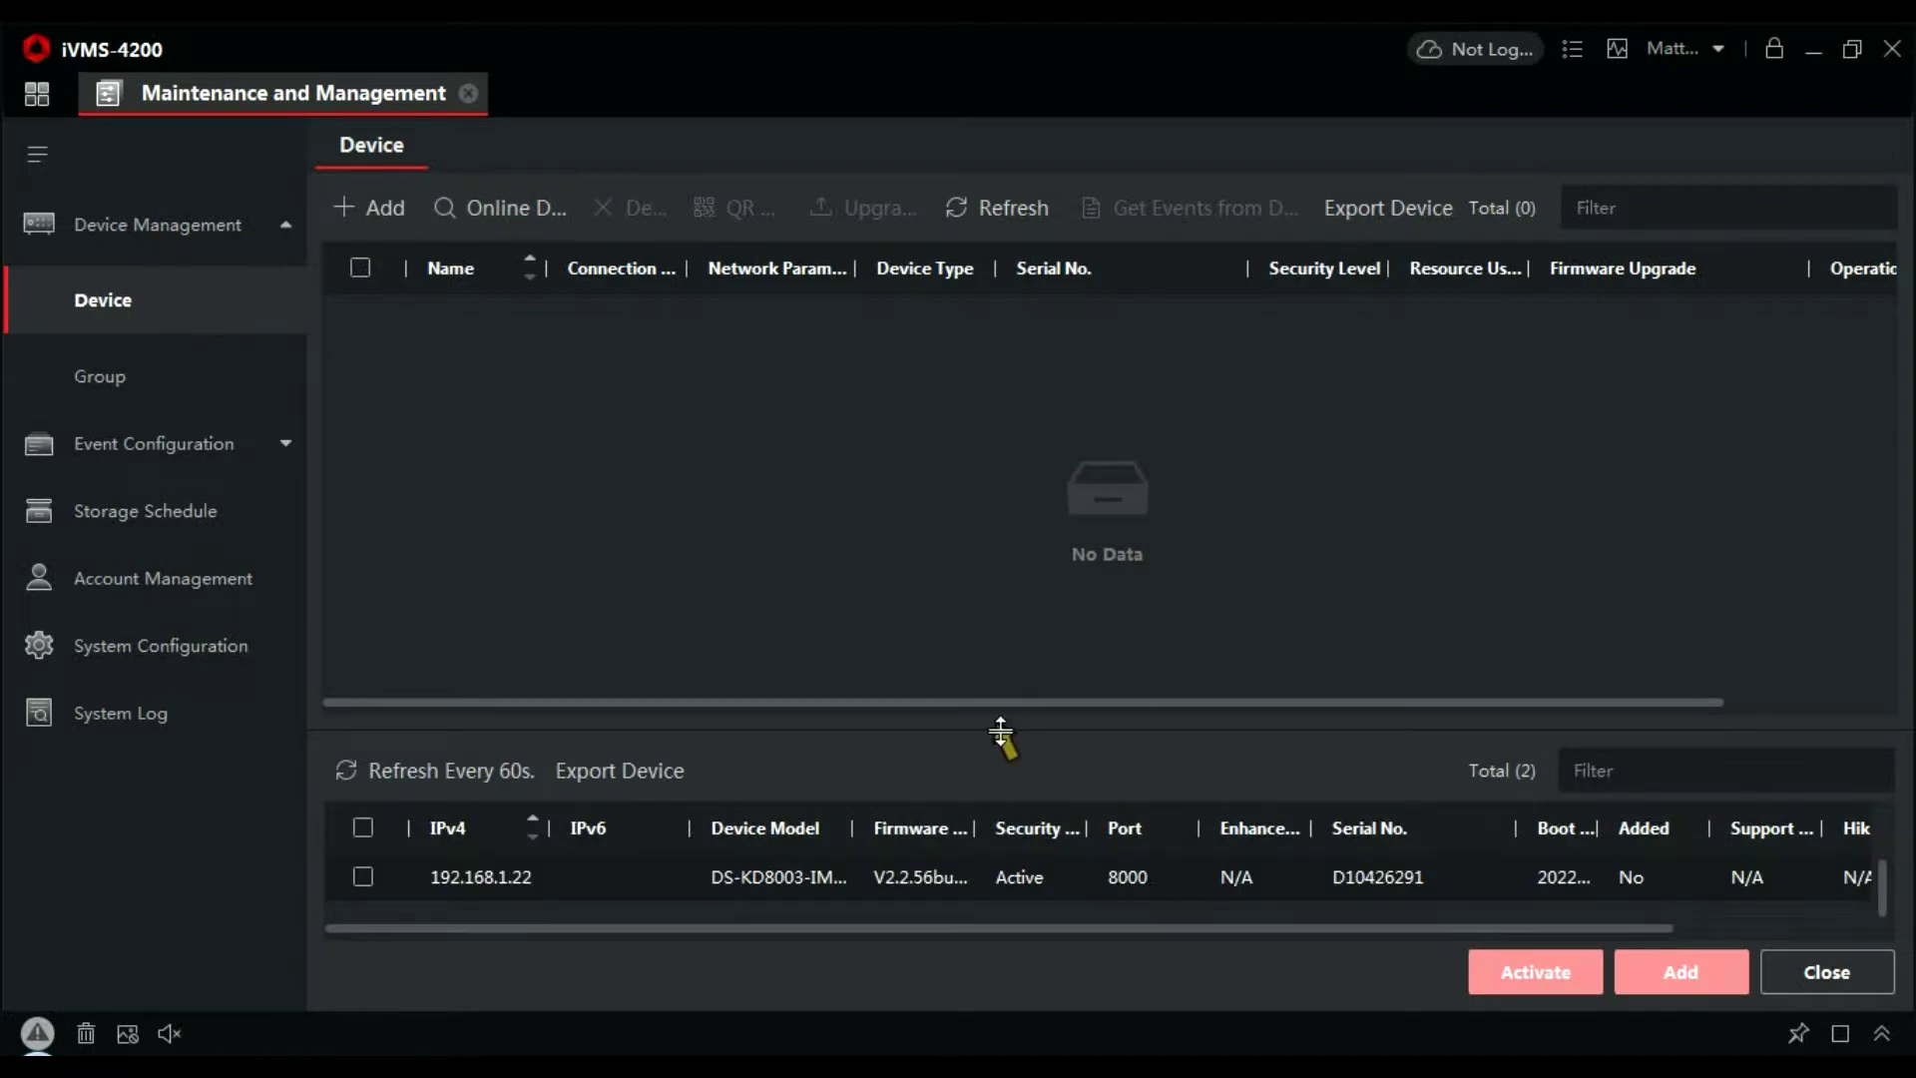
left_click_drag(1003, 733, 1029, 644)
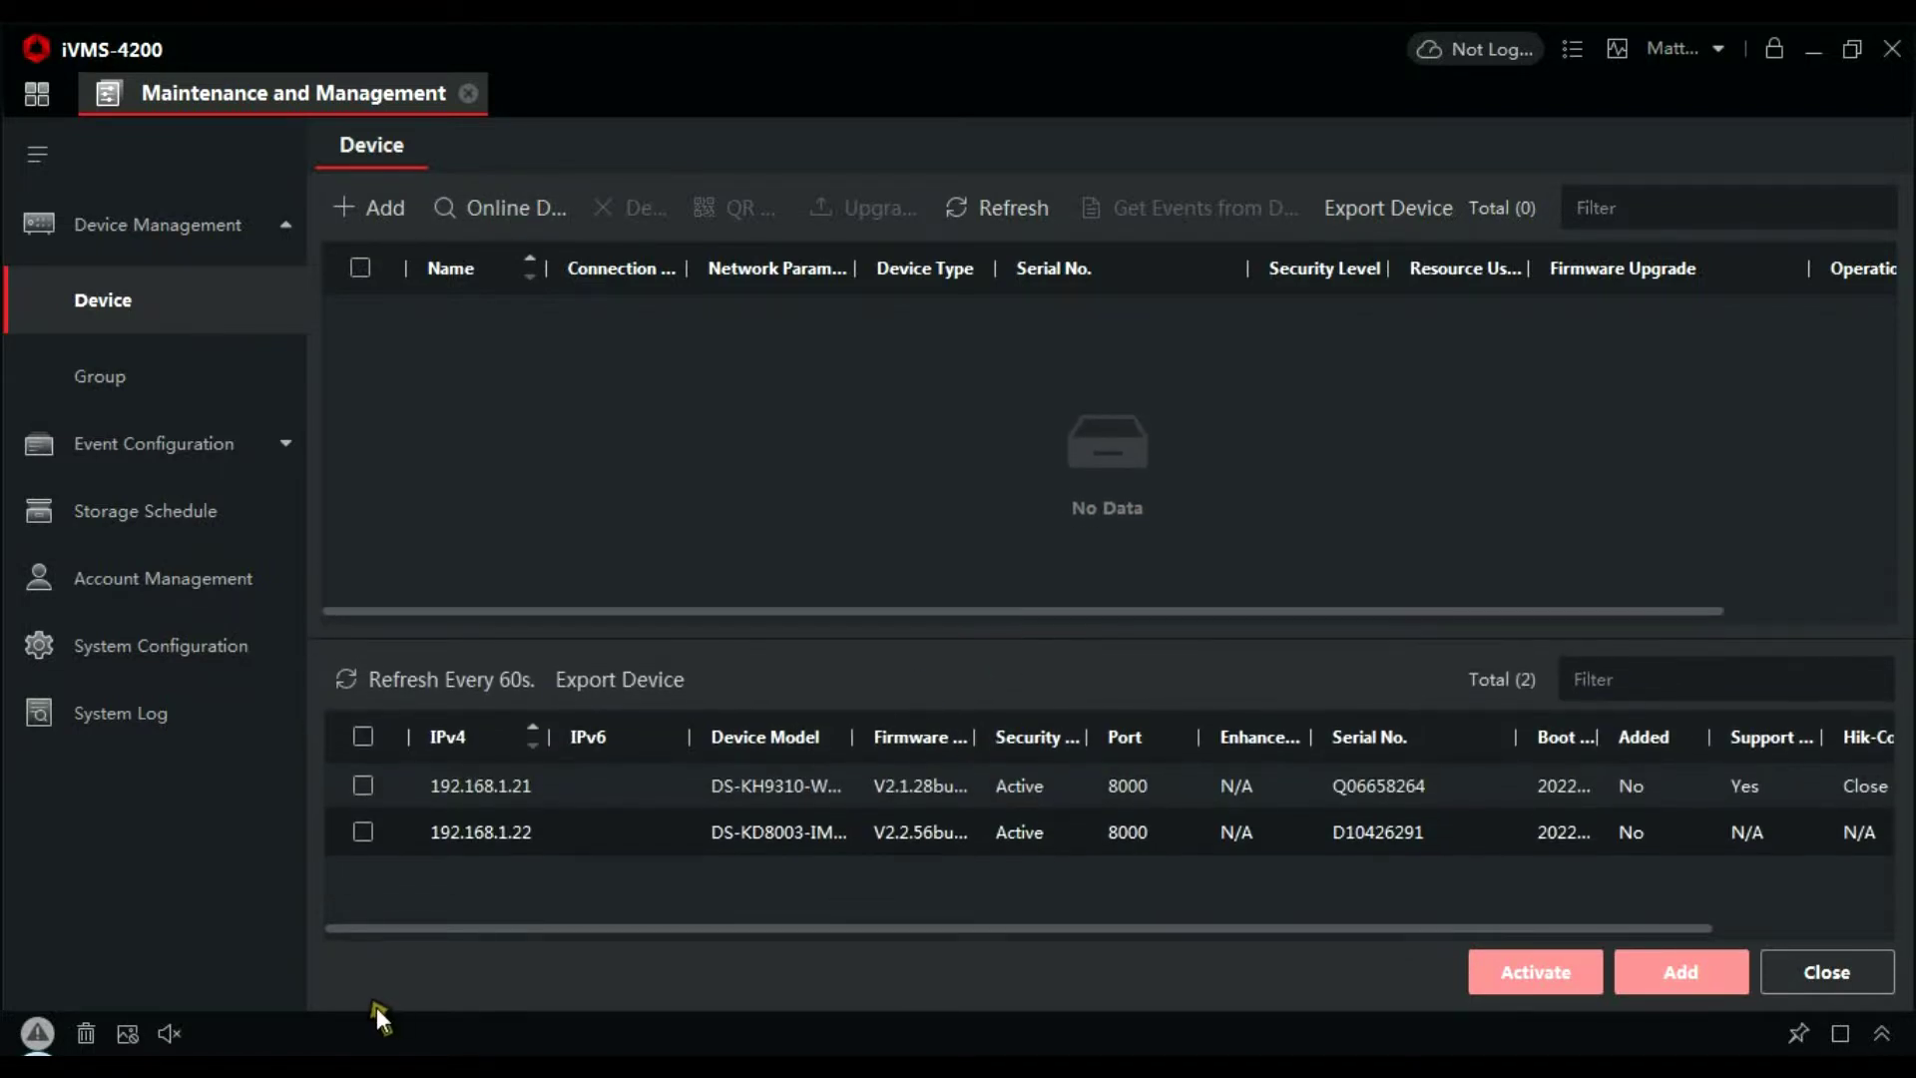
left_click(361, 785)
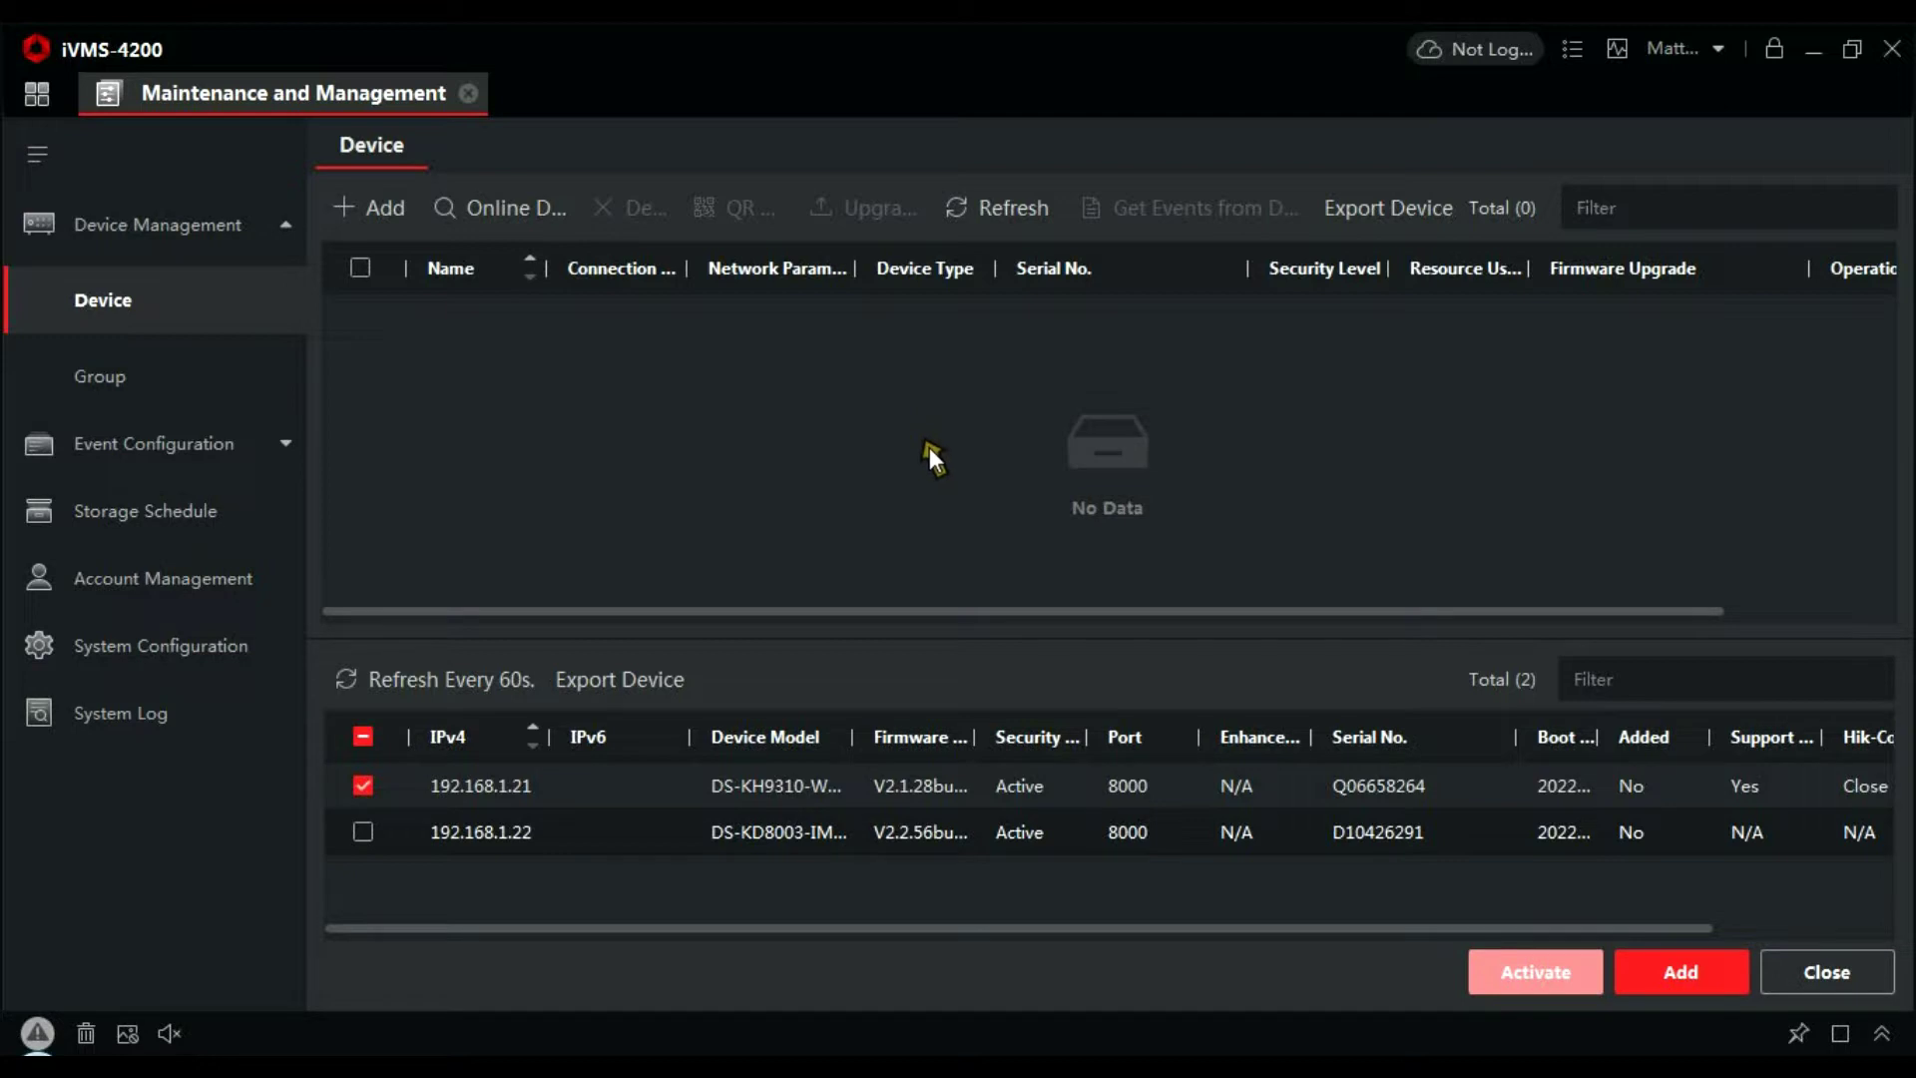
left_click(1679, 968)
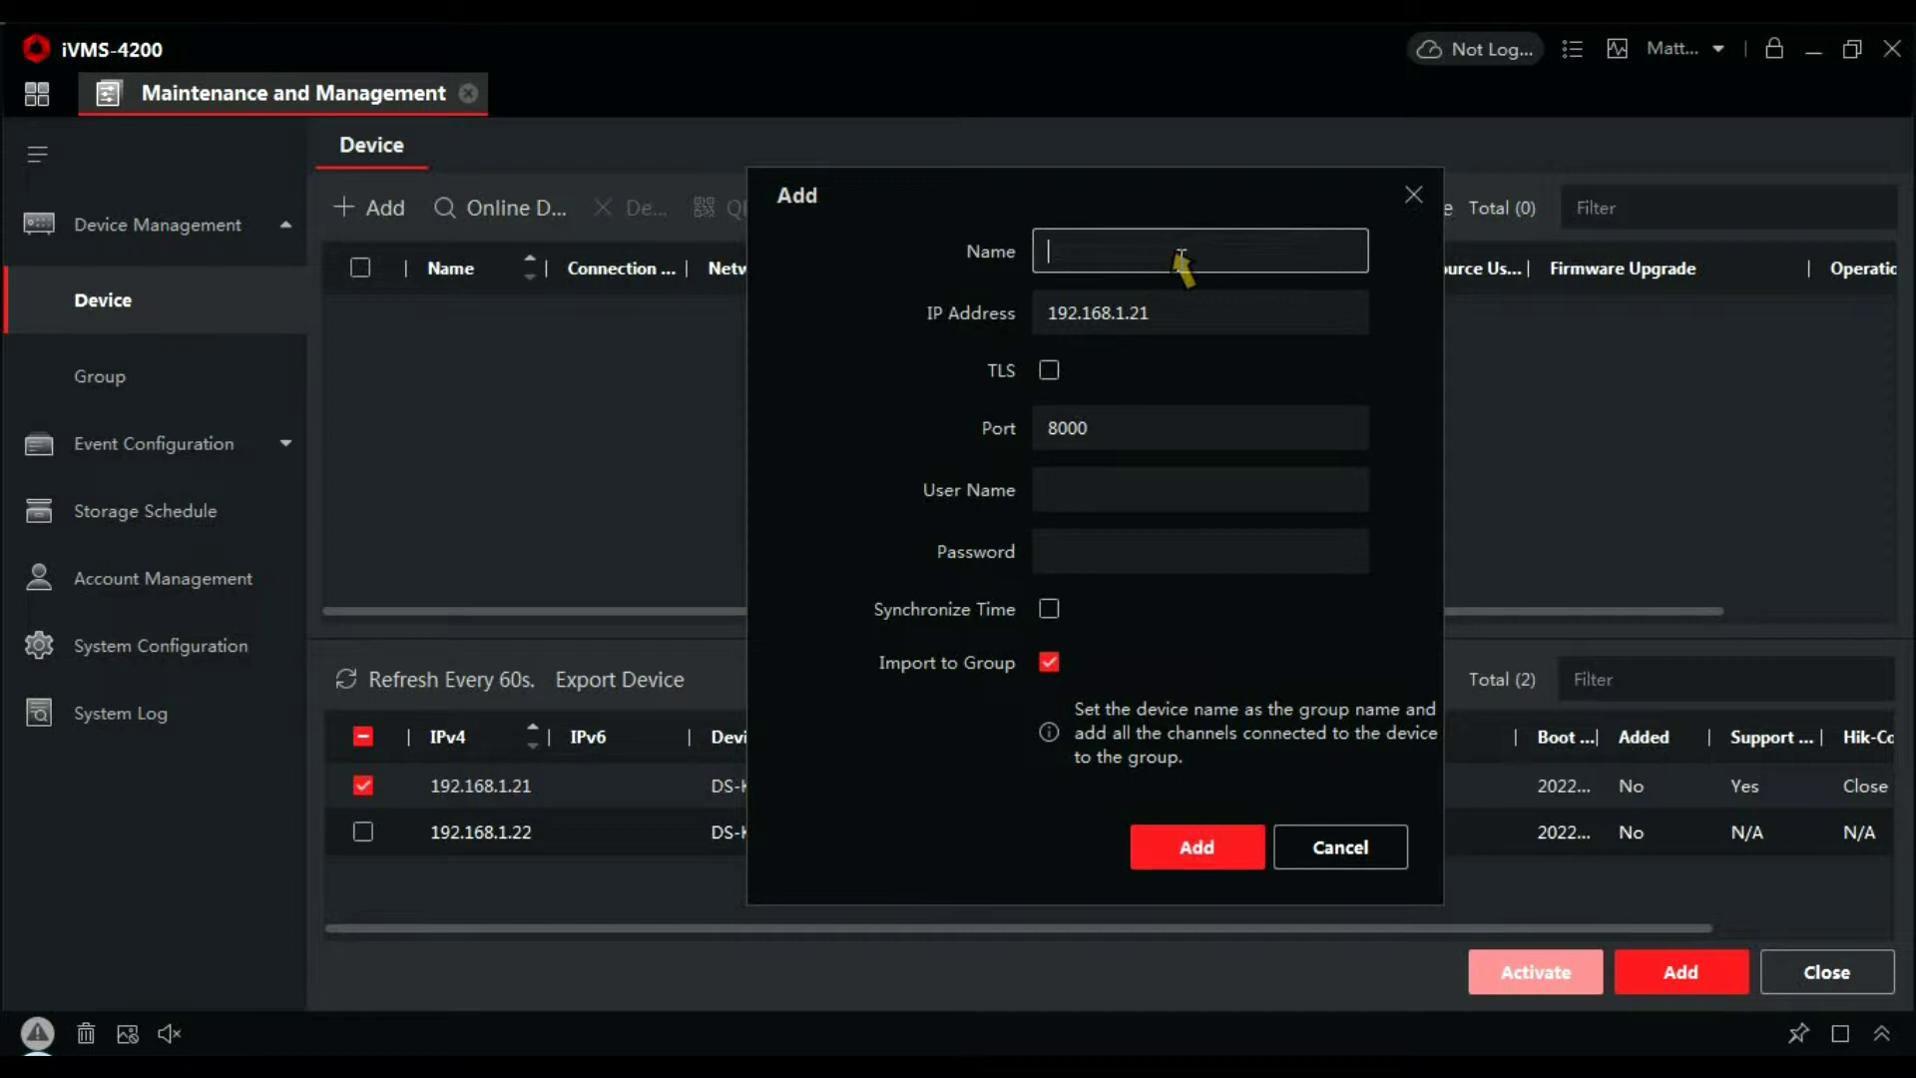
type("Handset")
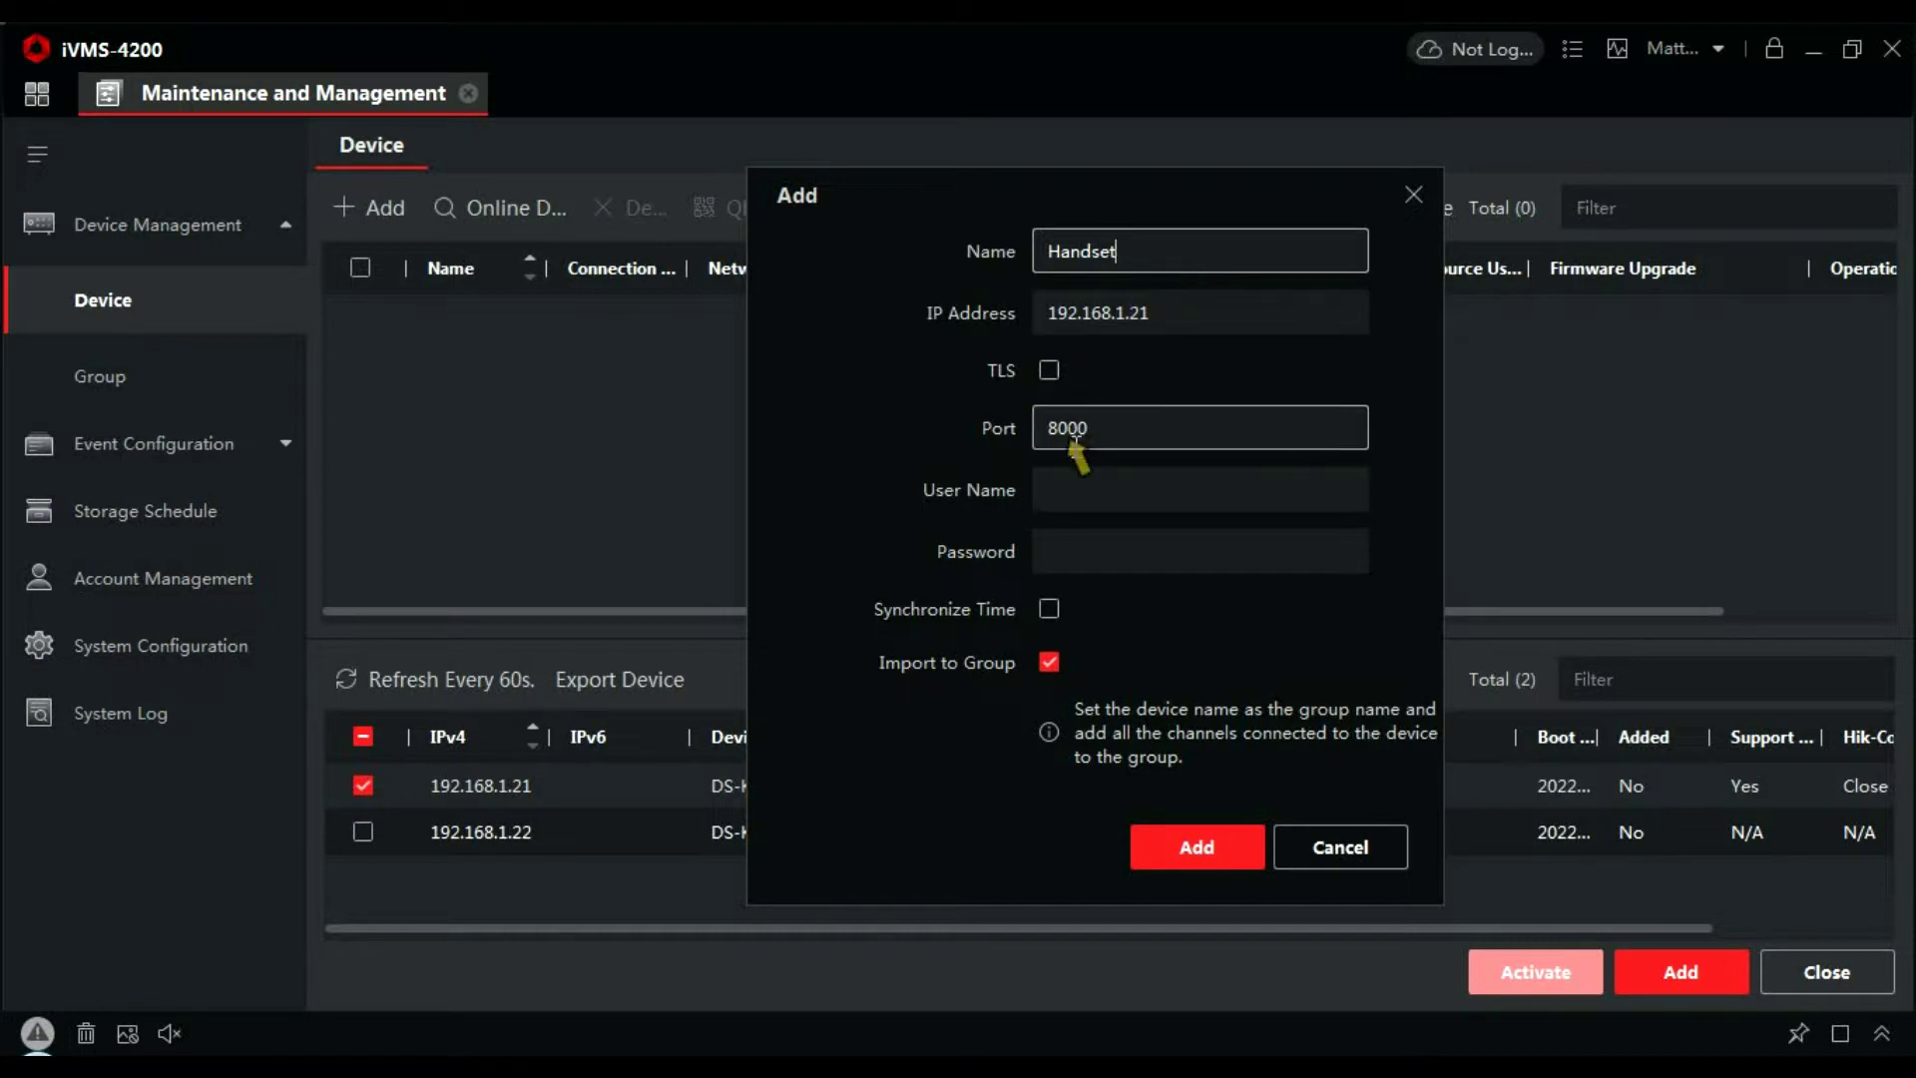
left_click(1087, 487)
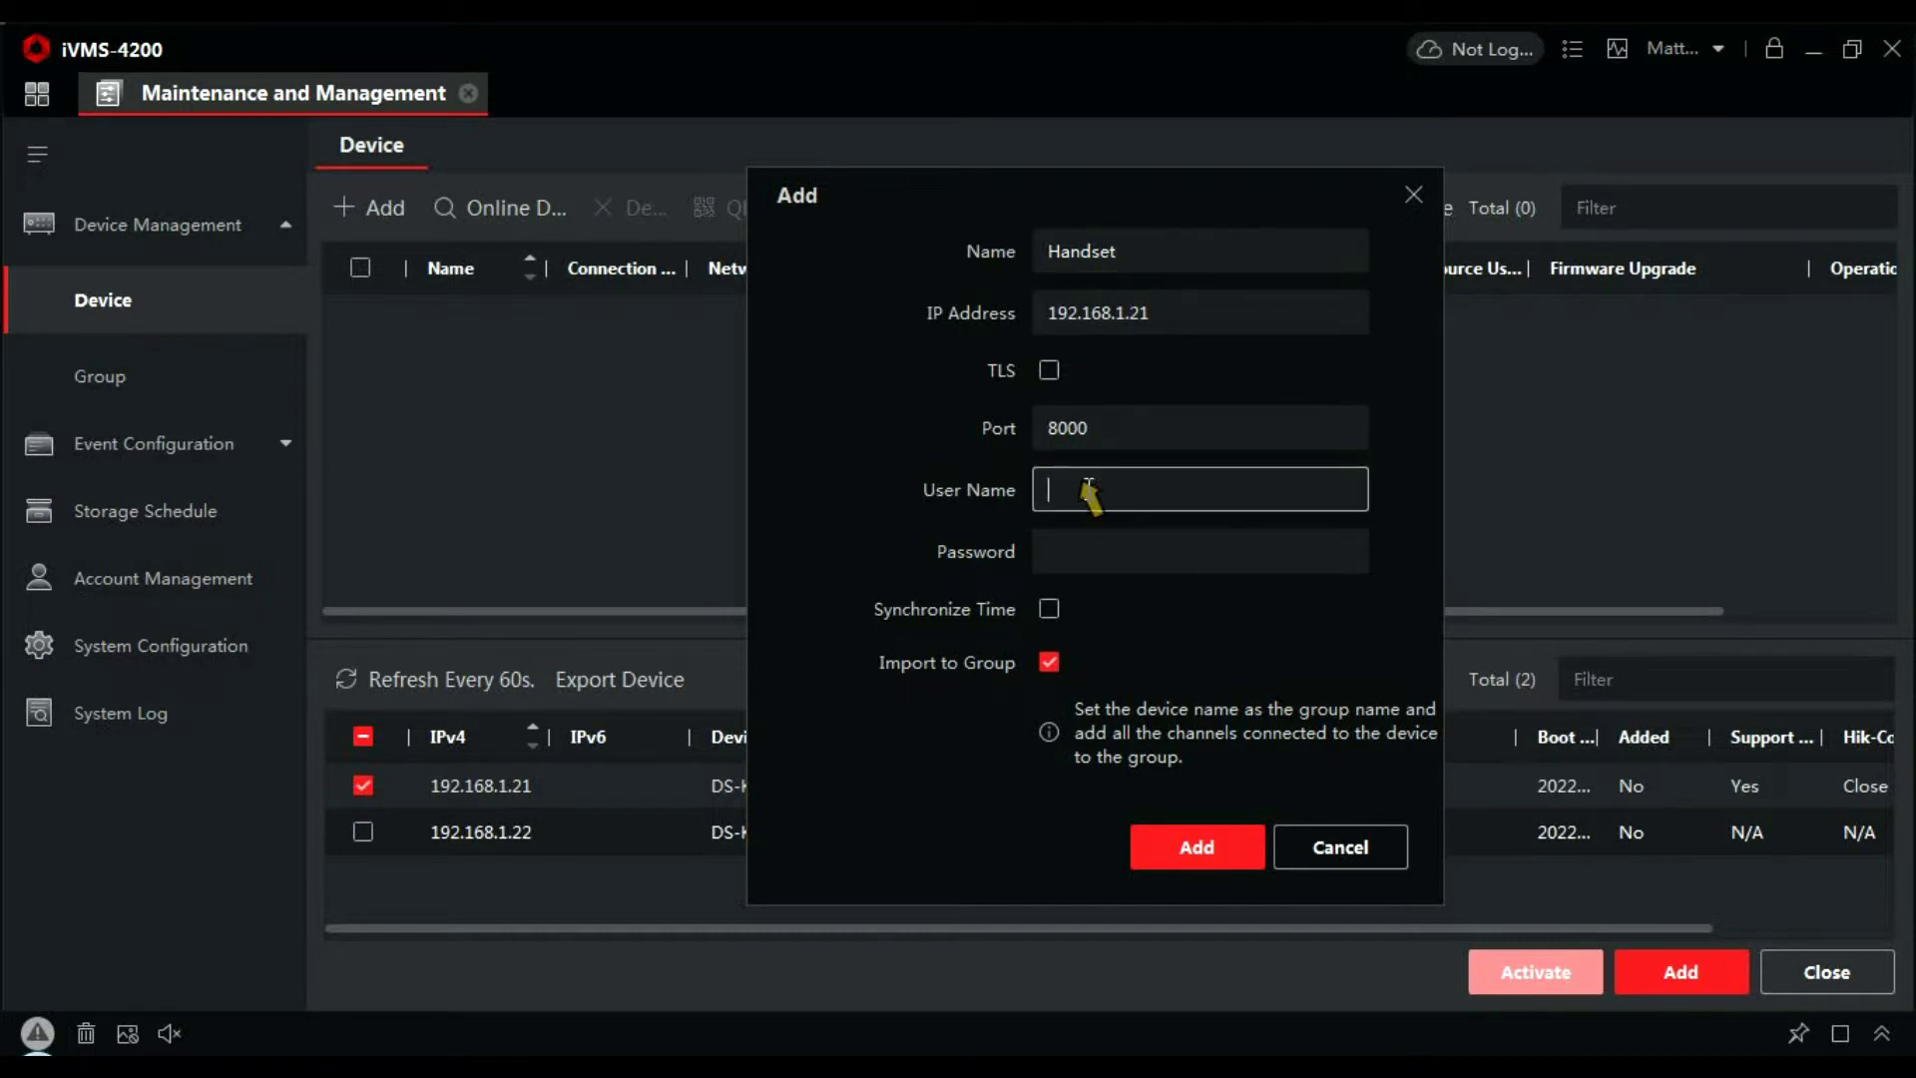
type("admin")
key("Tab")
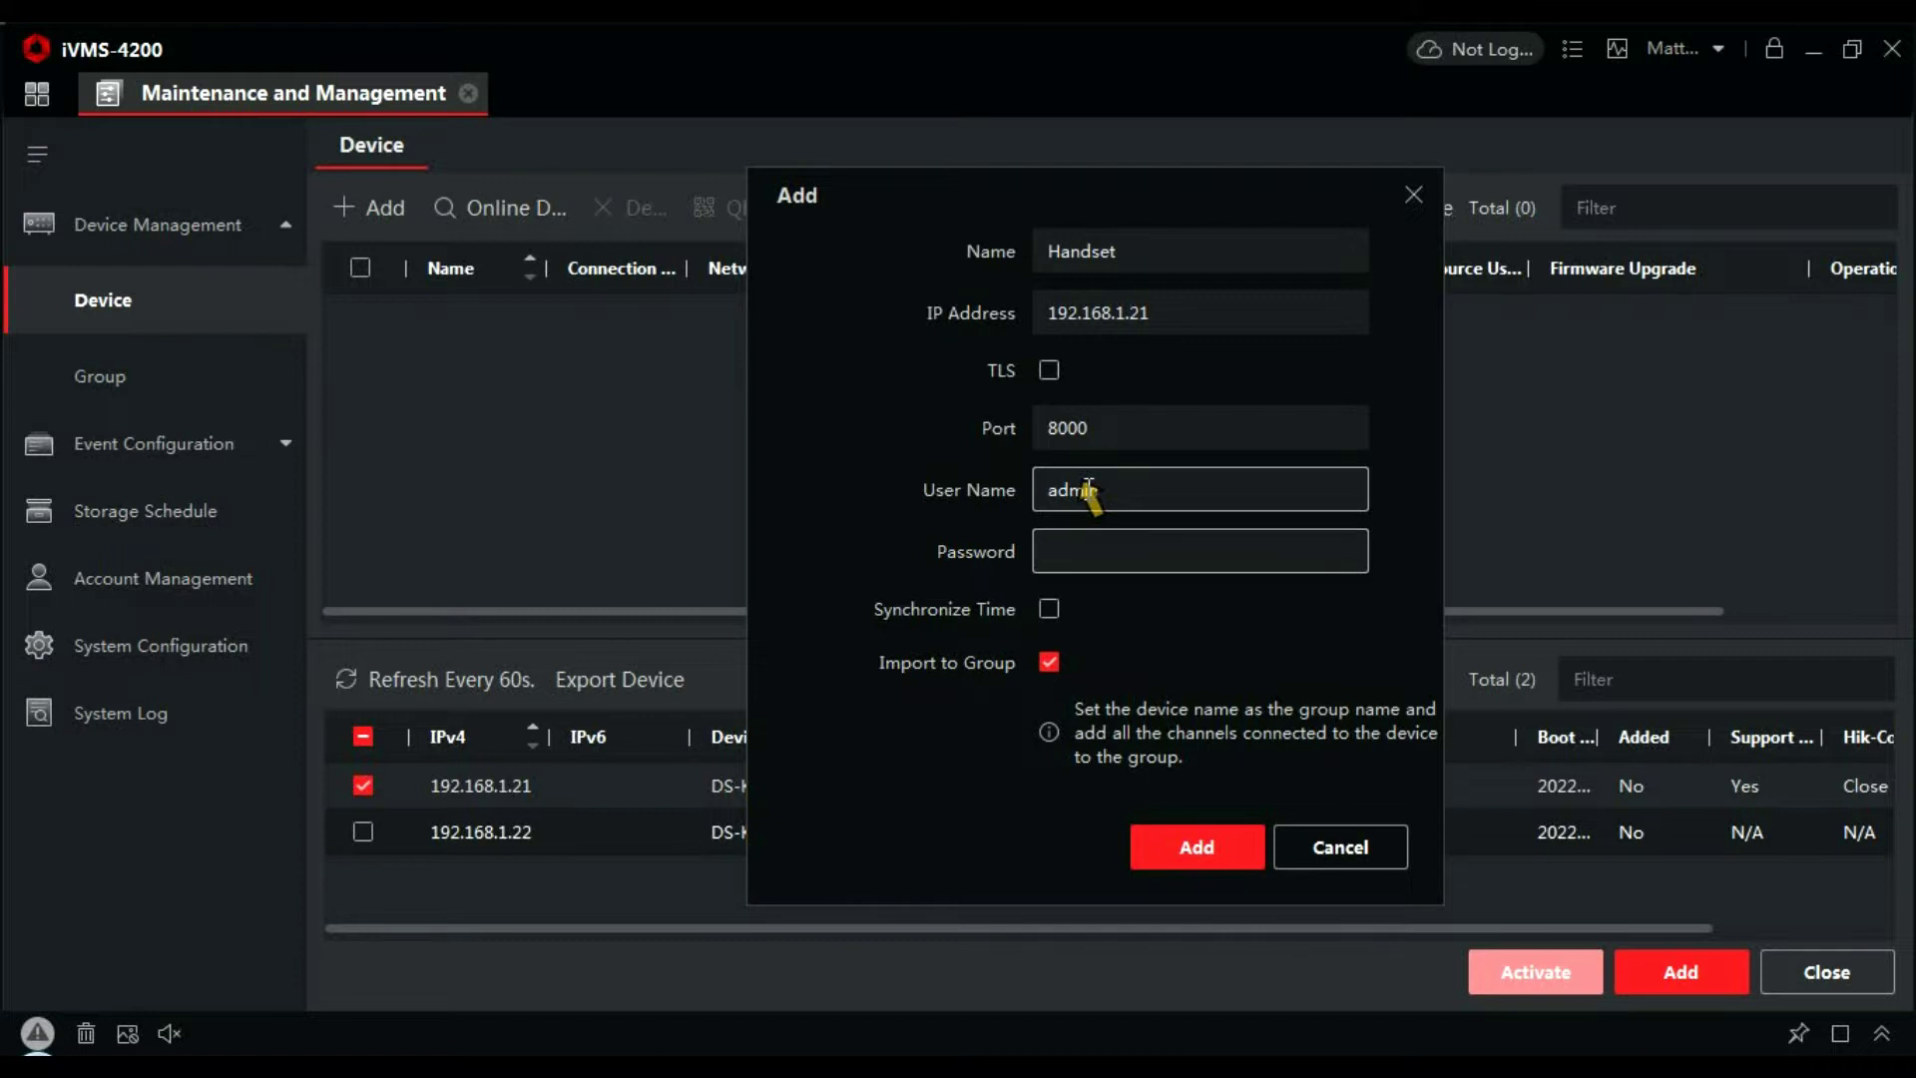
type("••••••••")
left_click(1048, 610)
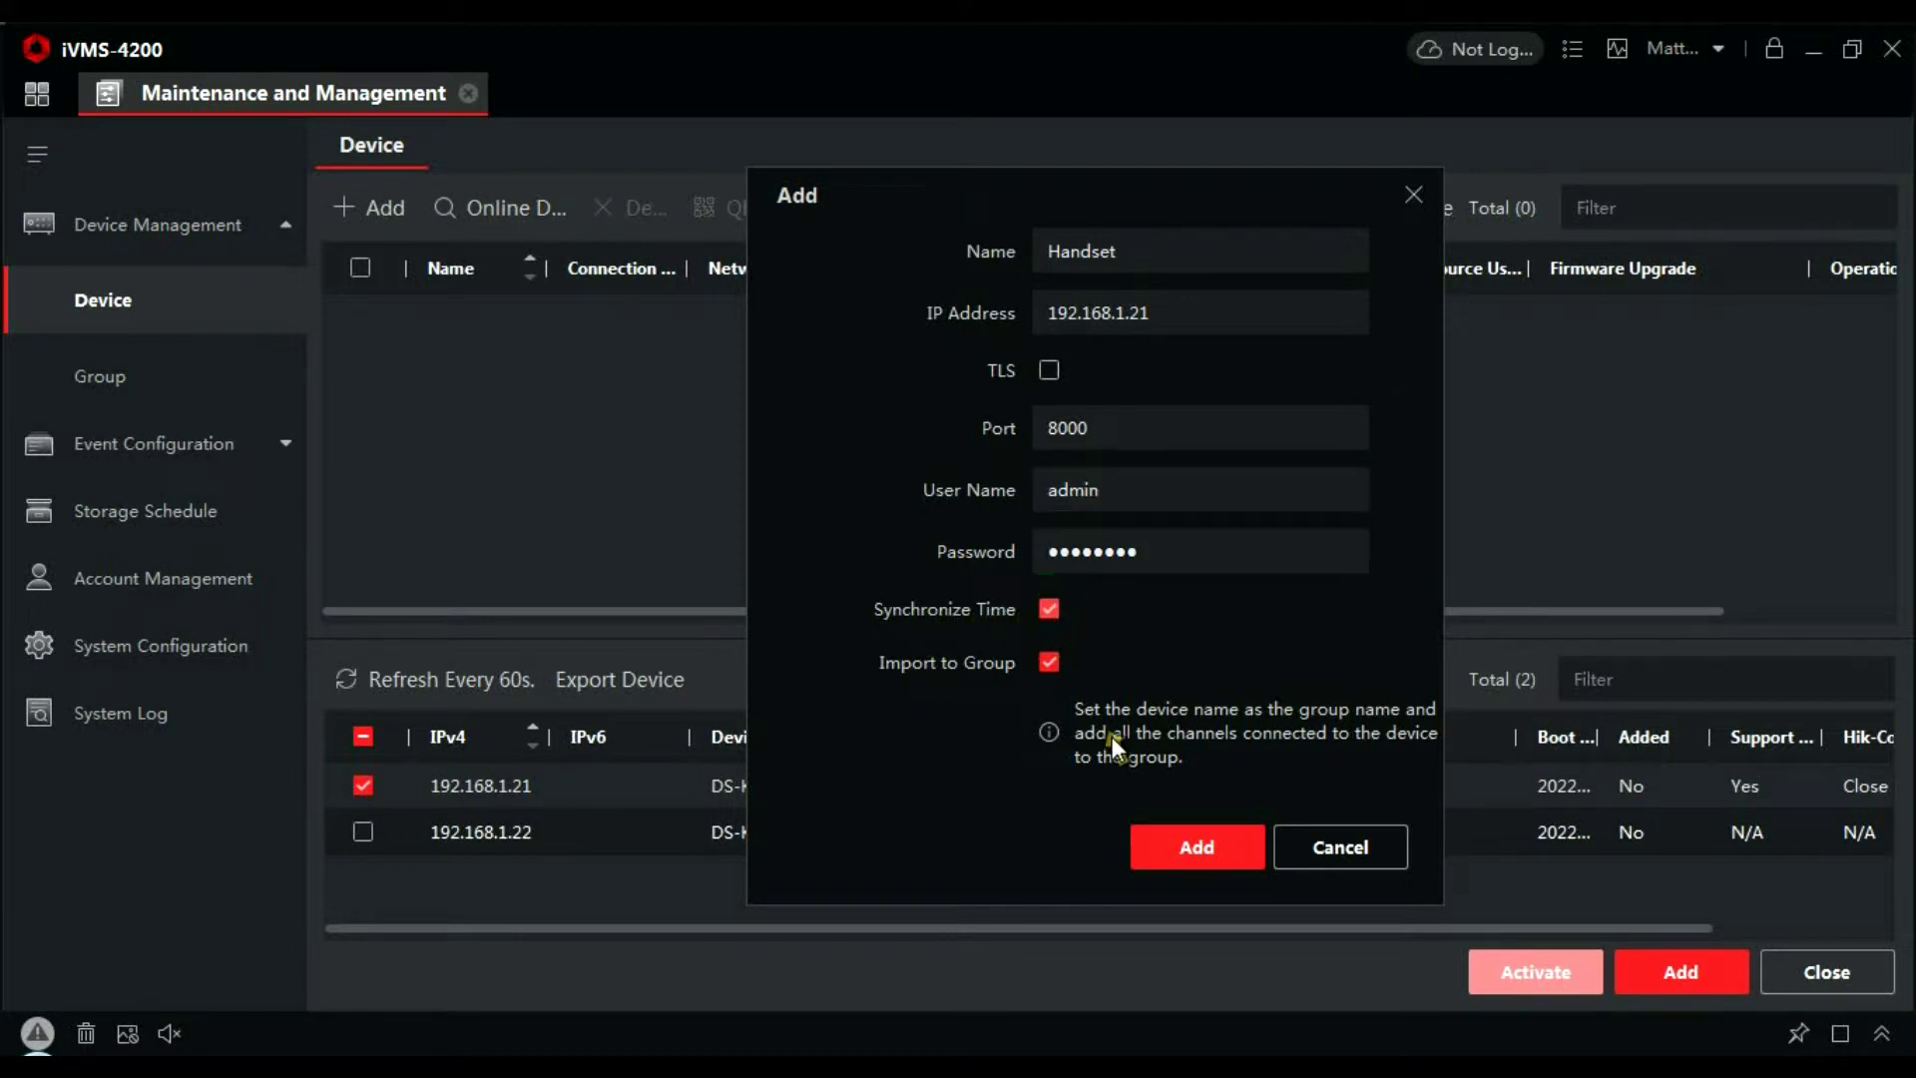
left_click(1219, 848)
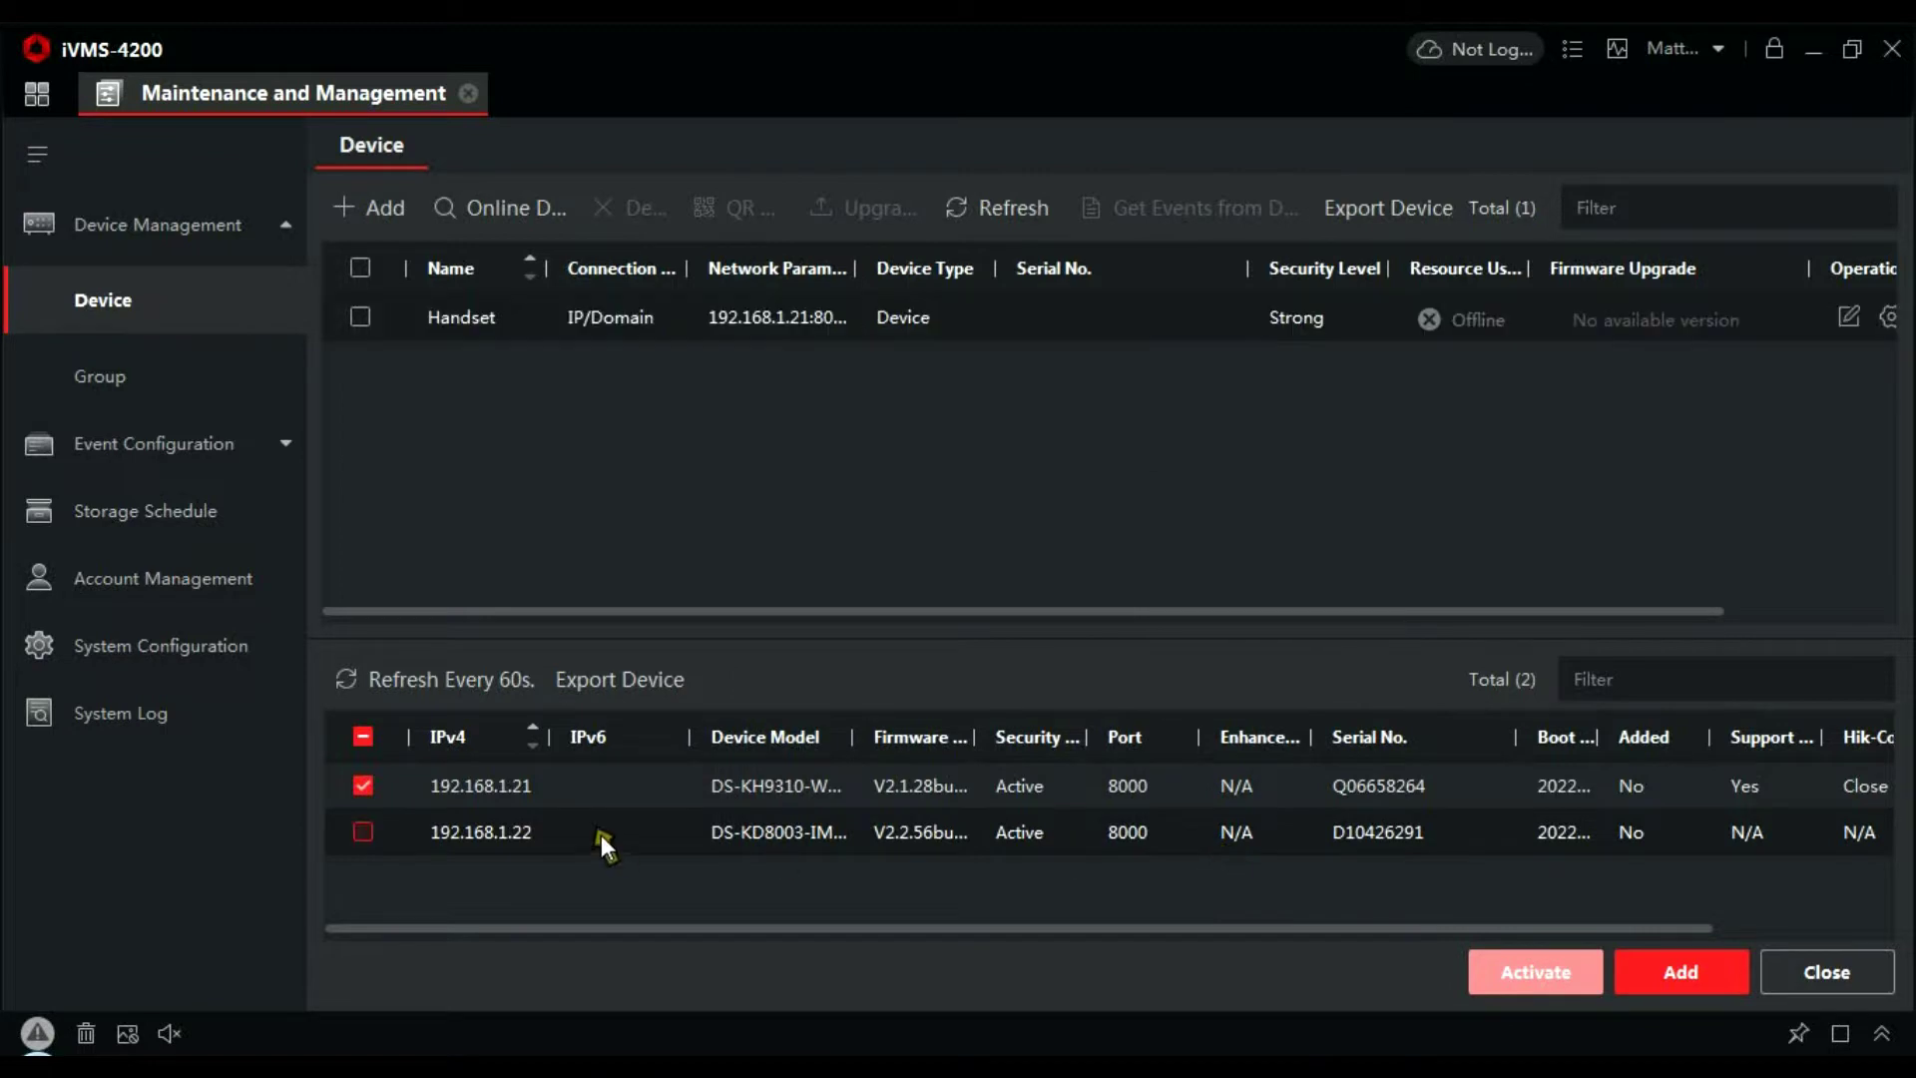
Add only 192.168.1.22 as 'Door', with Synchronize Time turned on
left_click(361, 784)
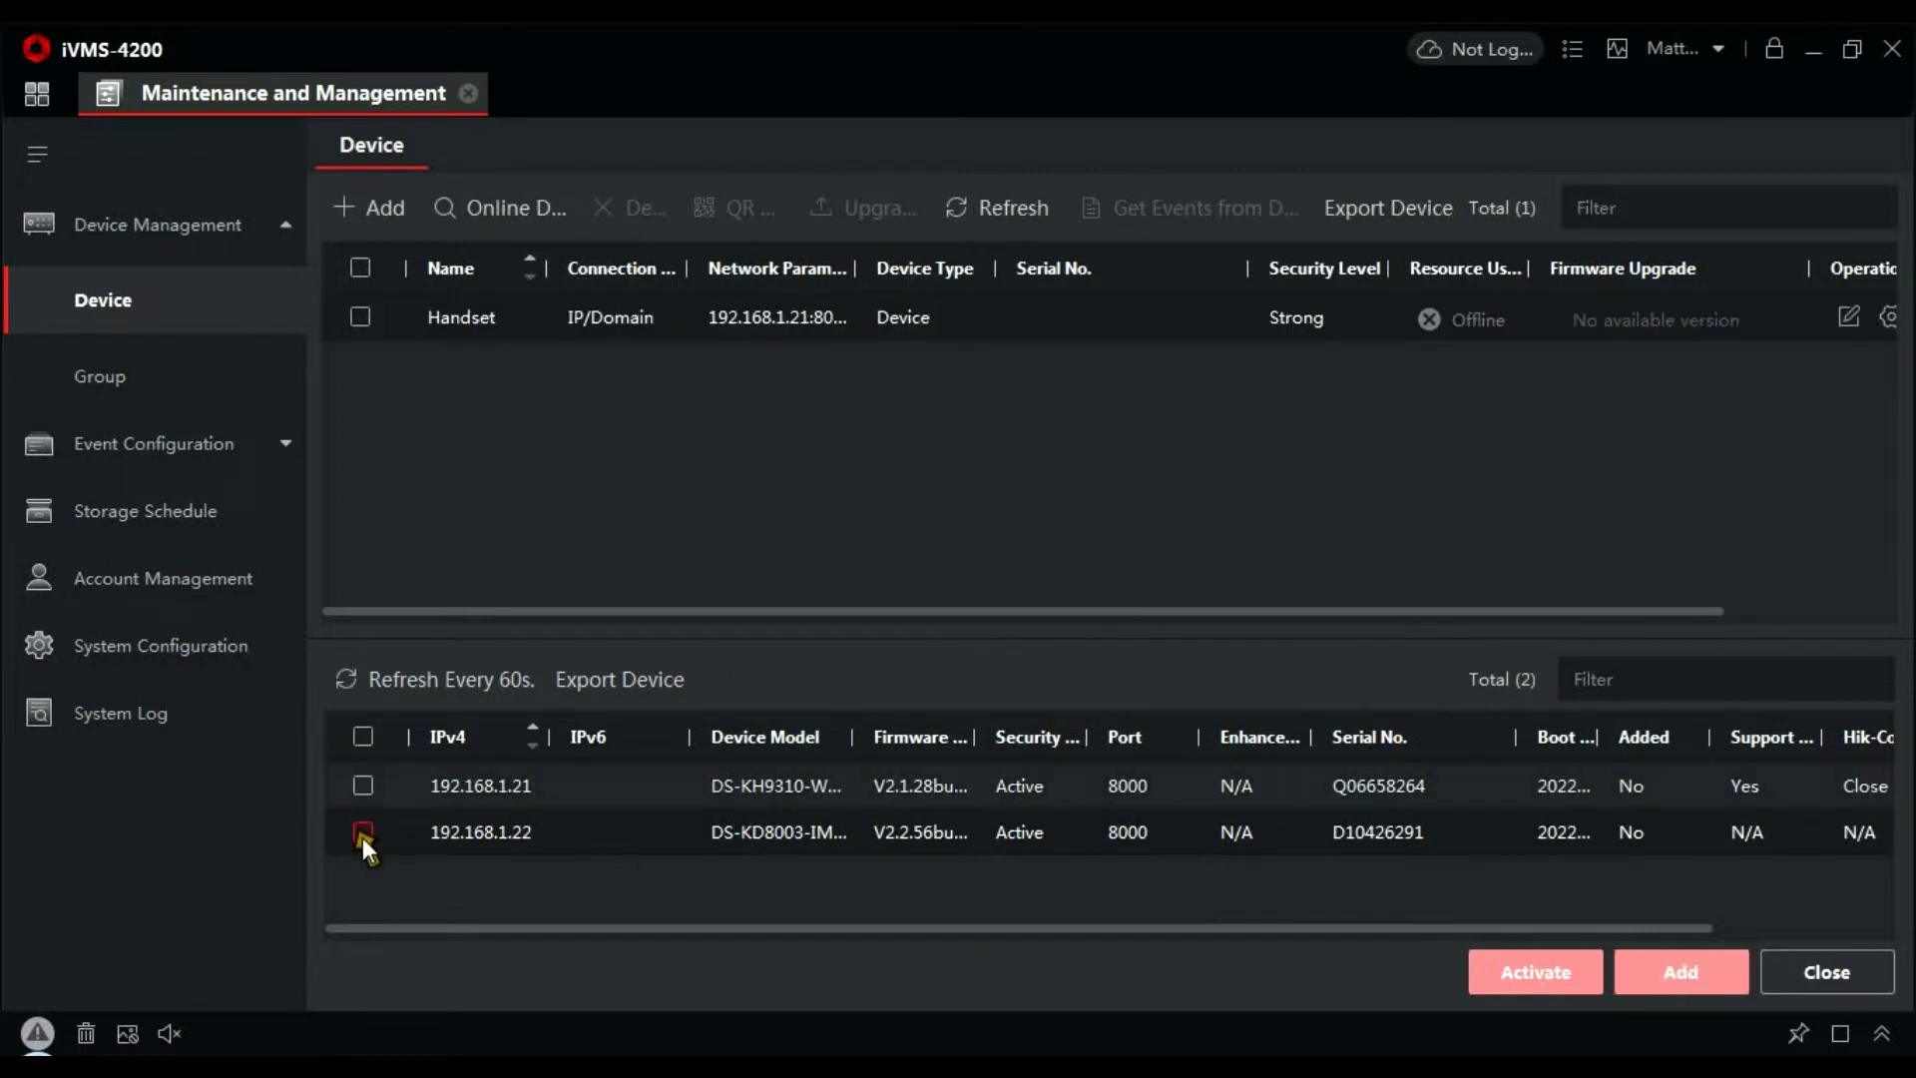
left_click(362, 833)
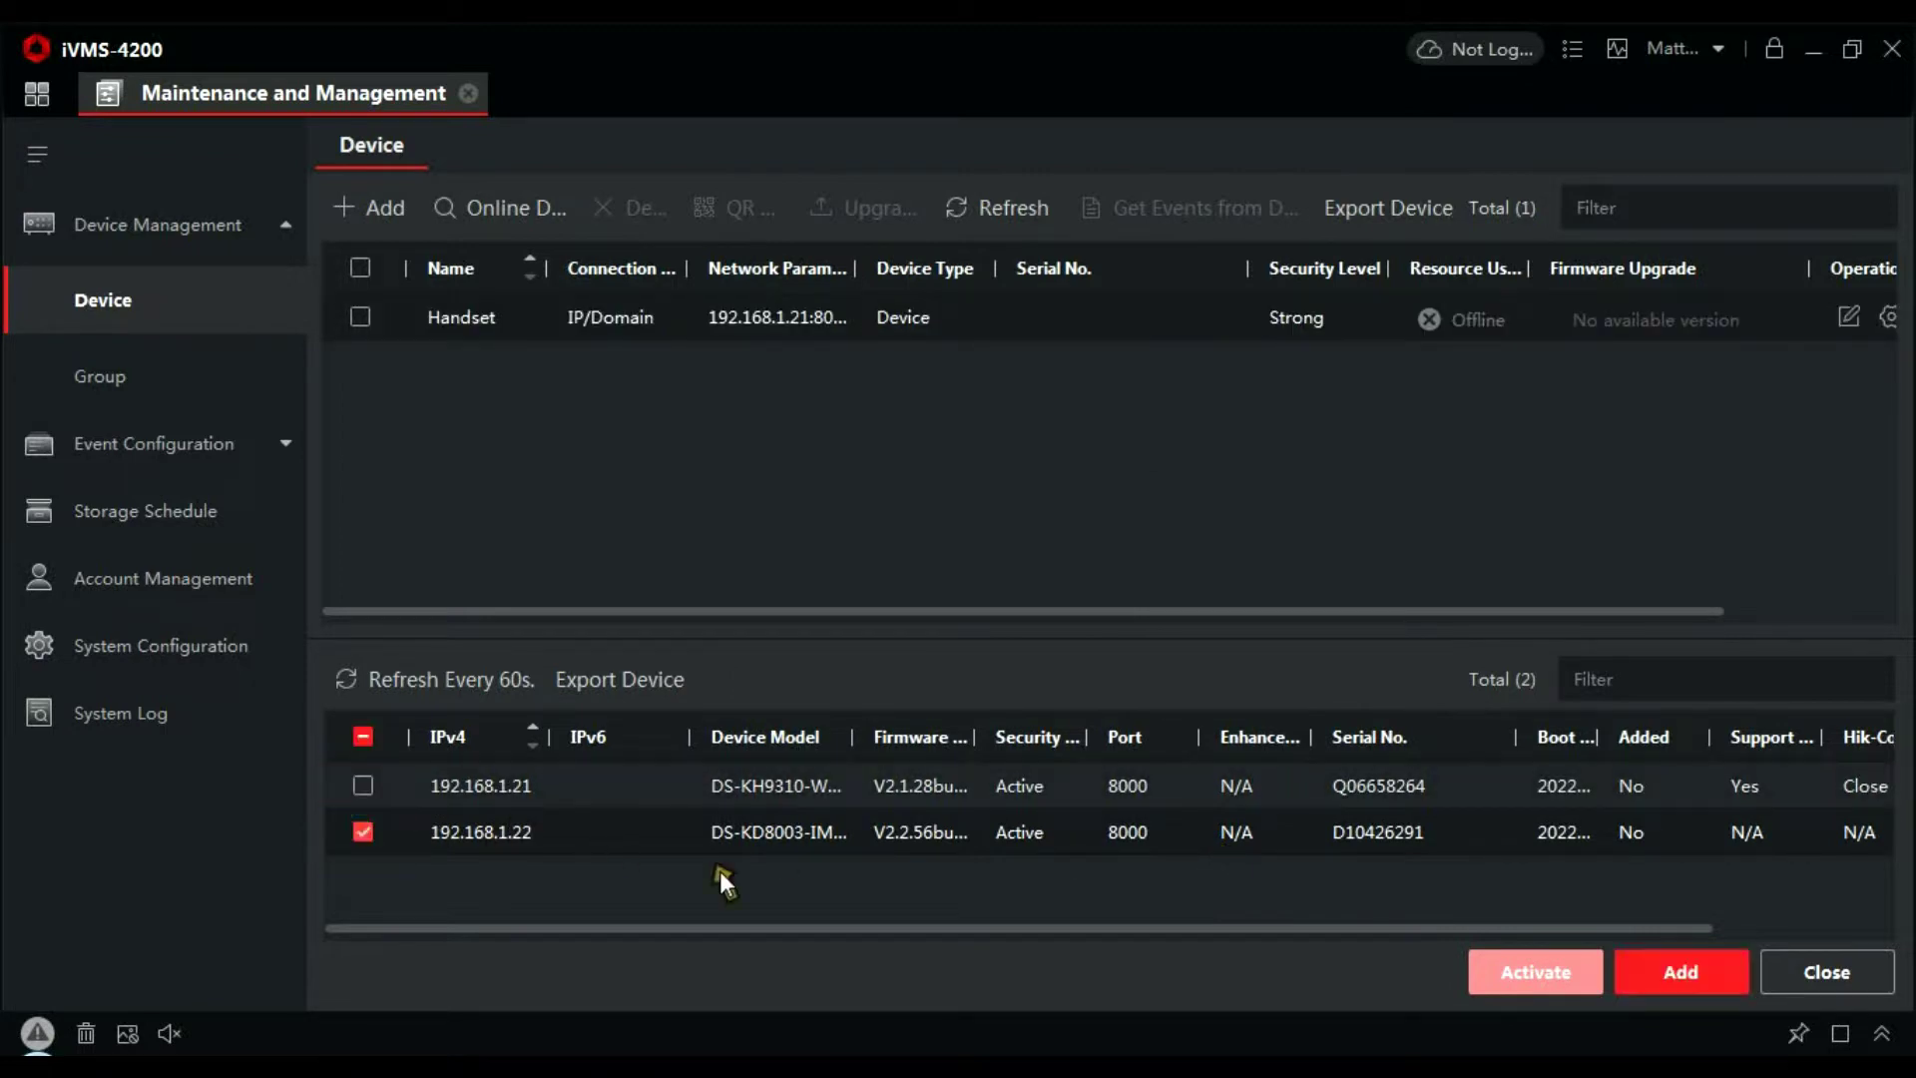
left_click(1696, 970)
left_click(1181, 248)
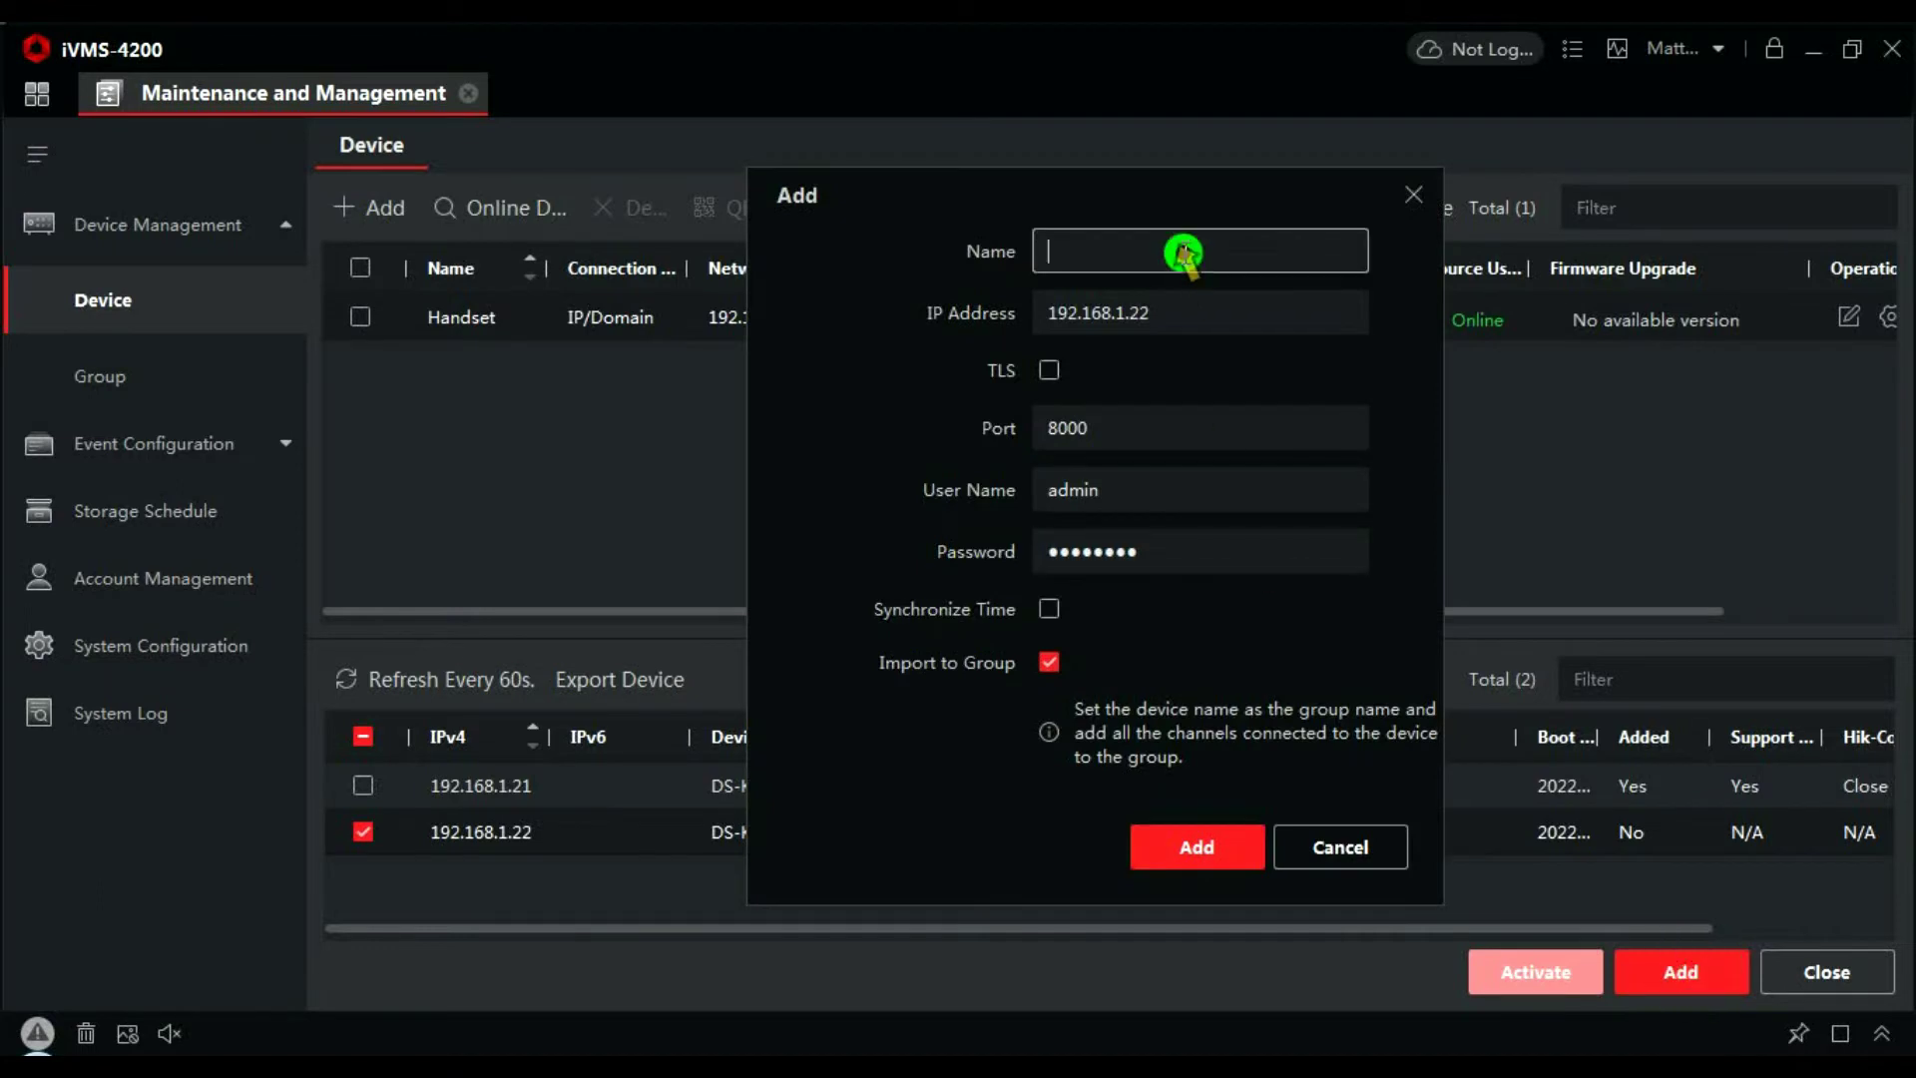
type("Door")
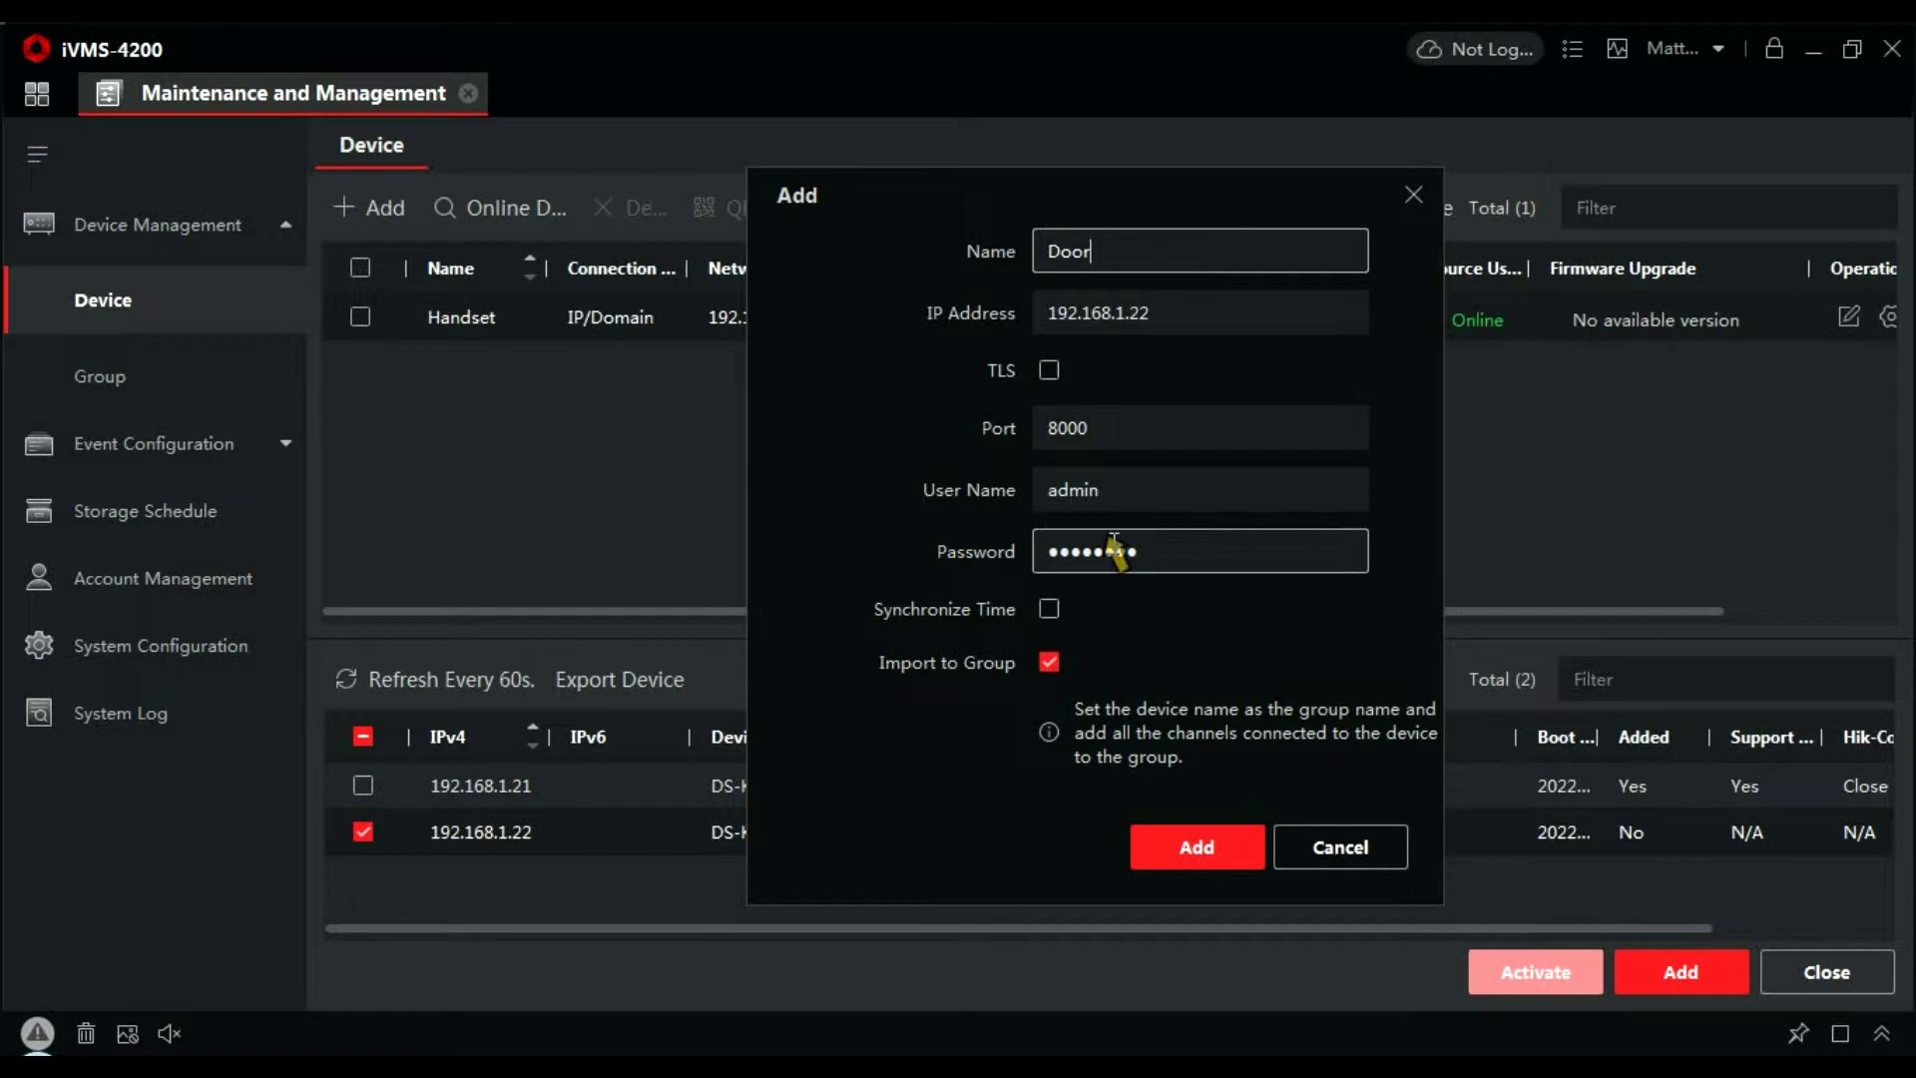
left_click(1050, 608)
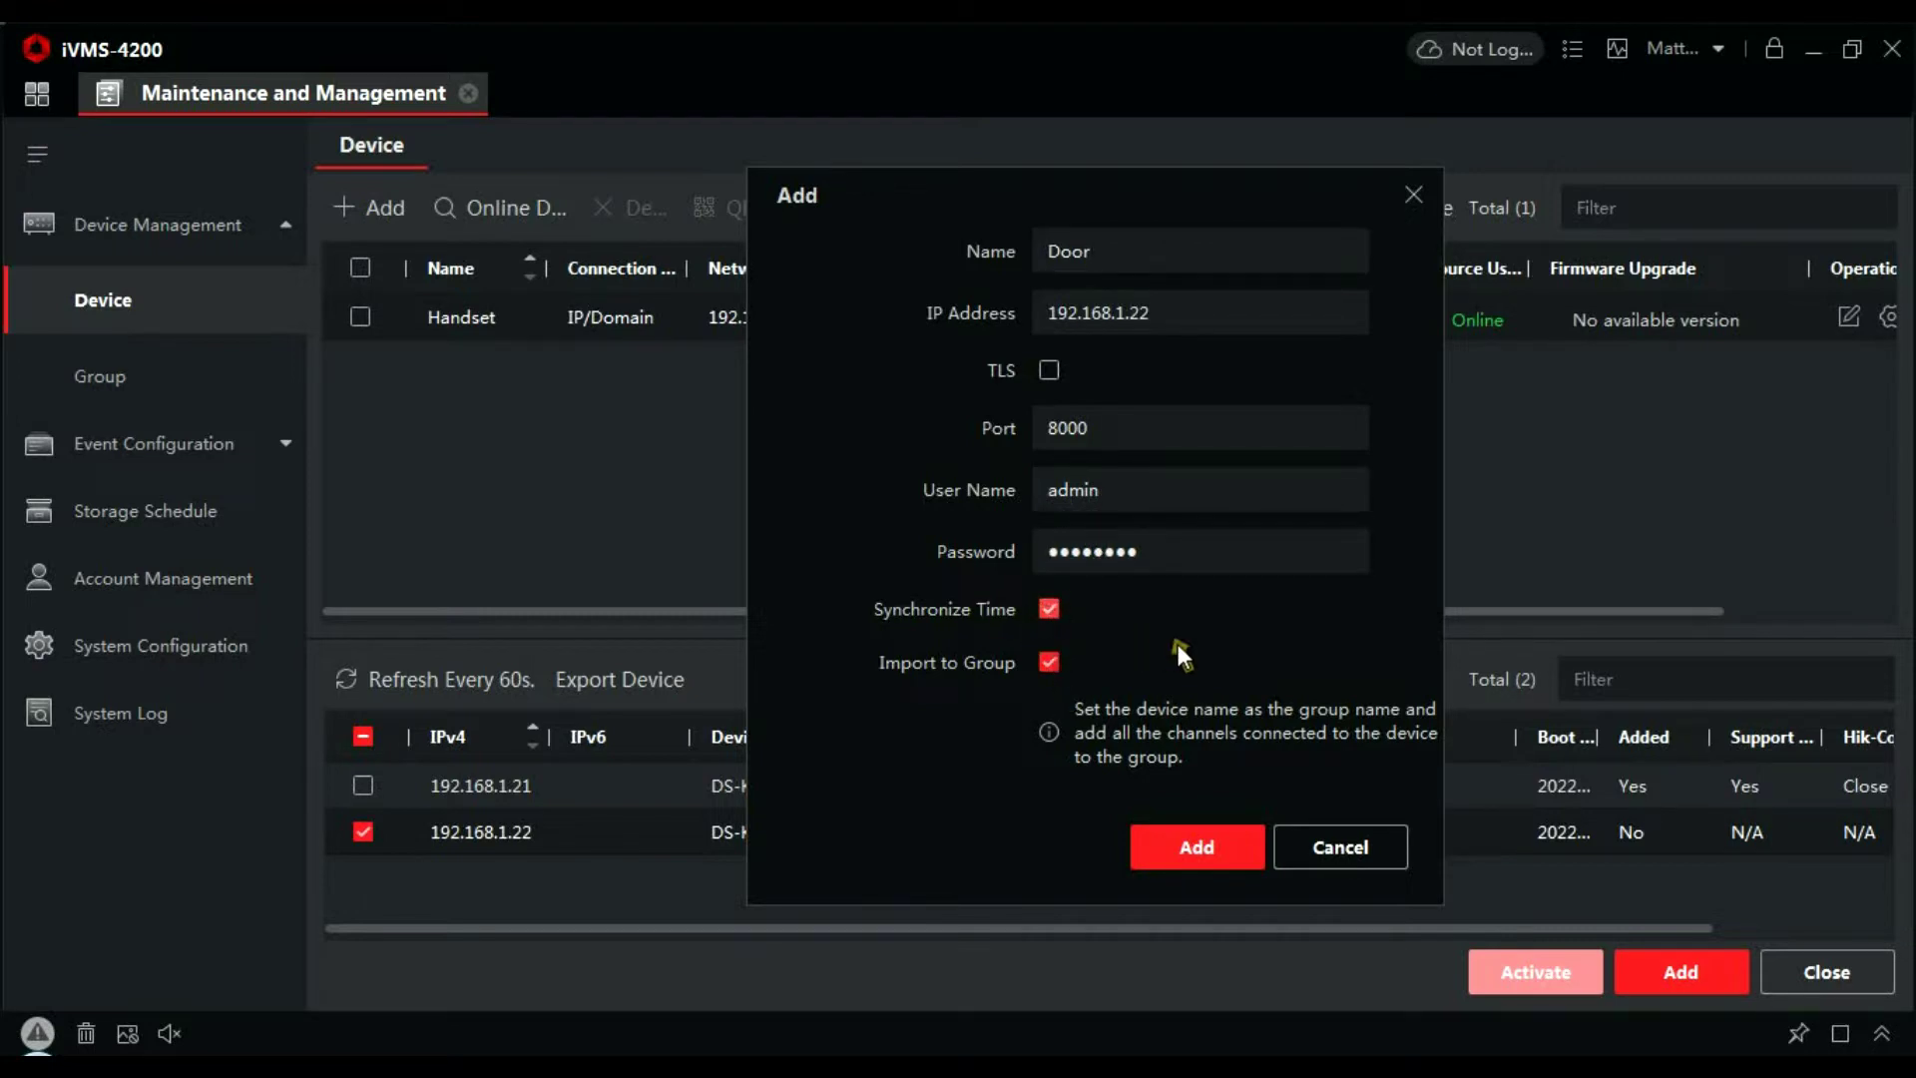
left_click(1237, 850)
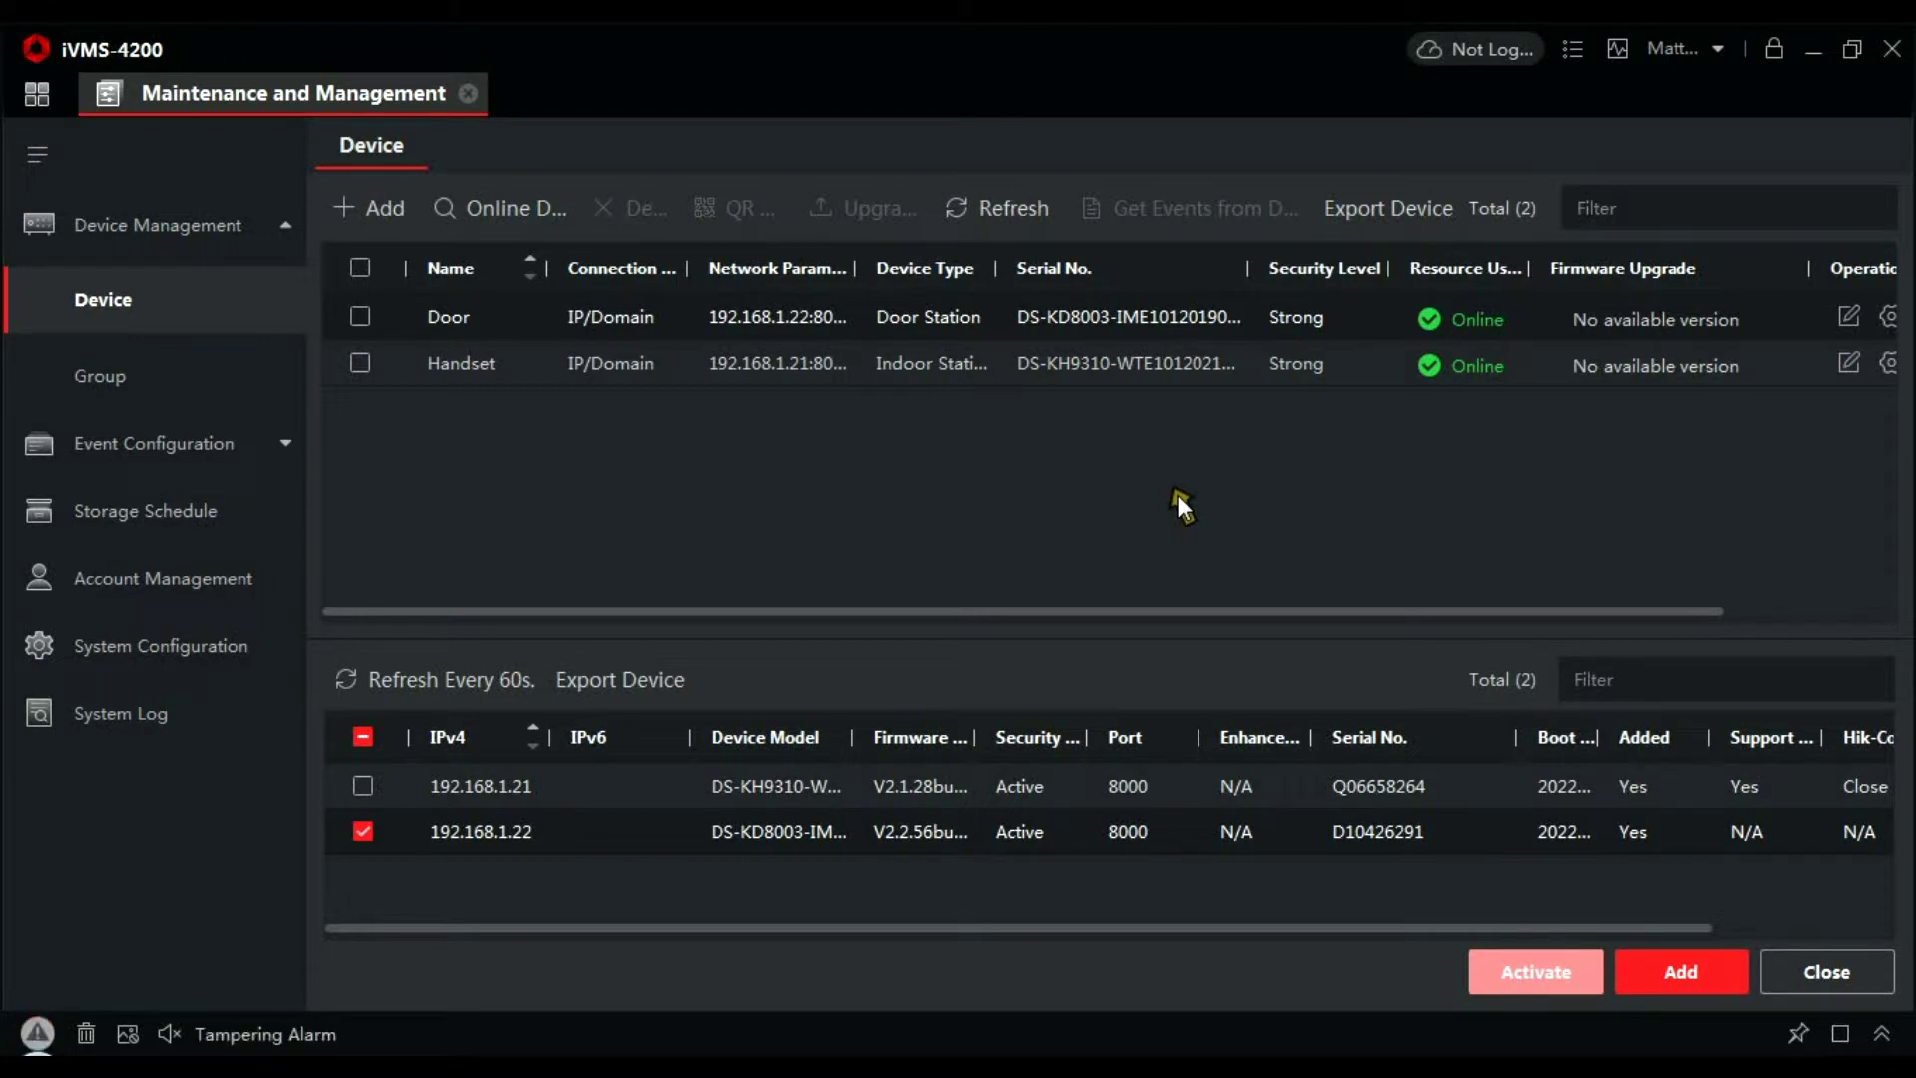
Open the Door row's remote configuration, maximised, on its empty Device Management list
left_click(1139, 611)
left_click_drag(1139, 613, 1429, 632)
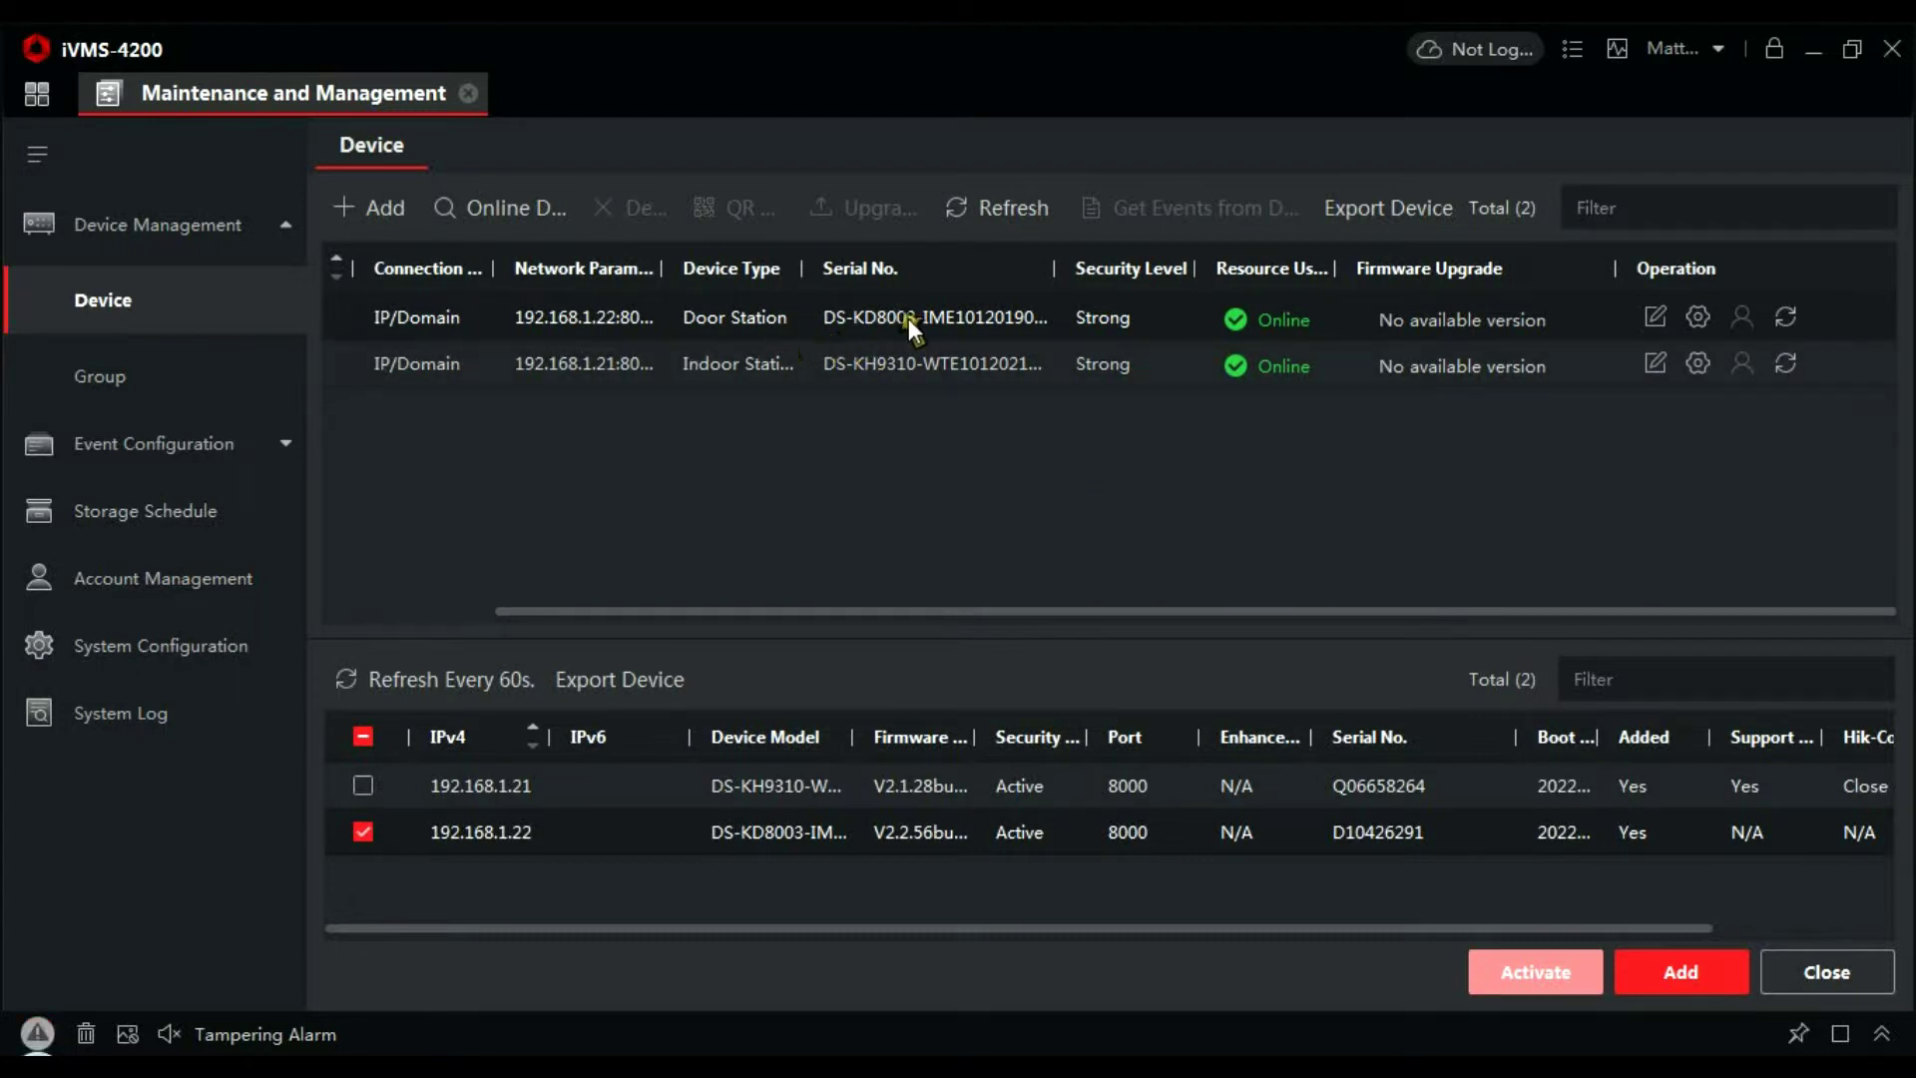
left_click(1699, 317)
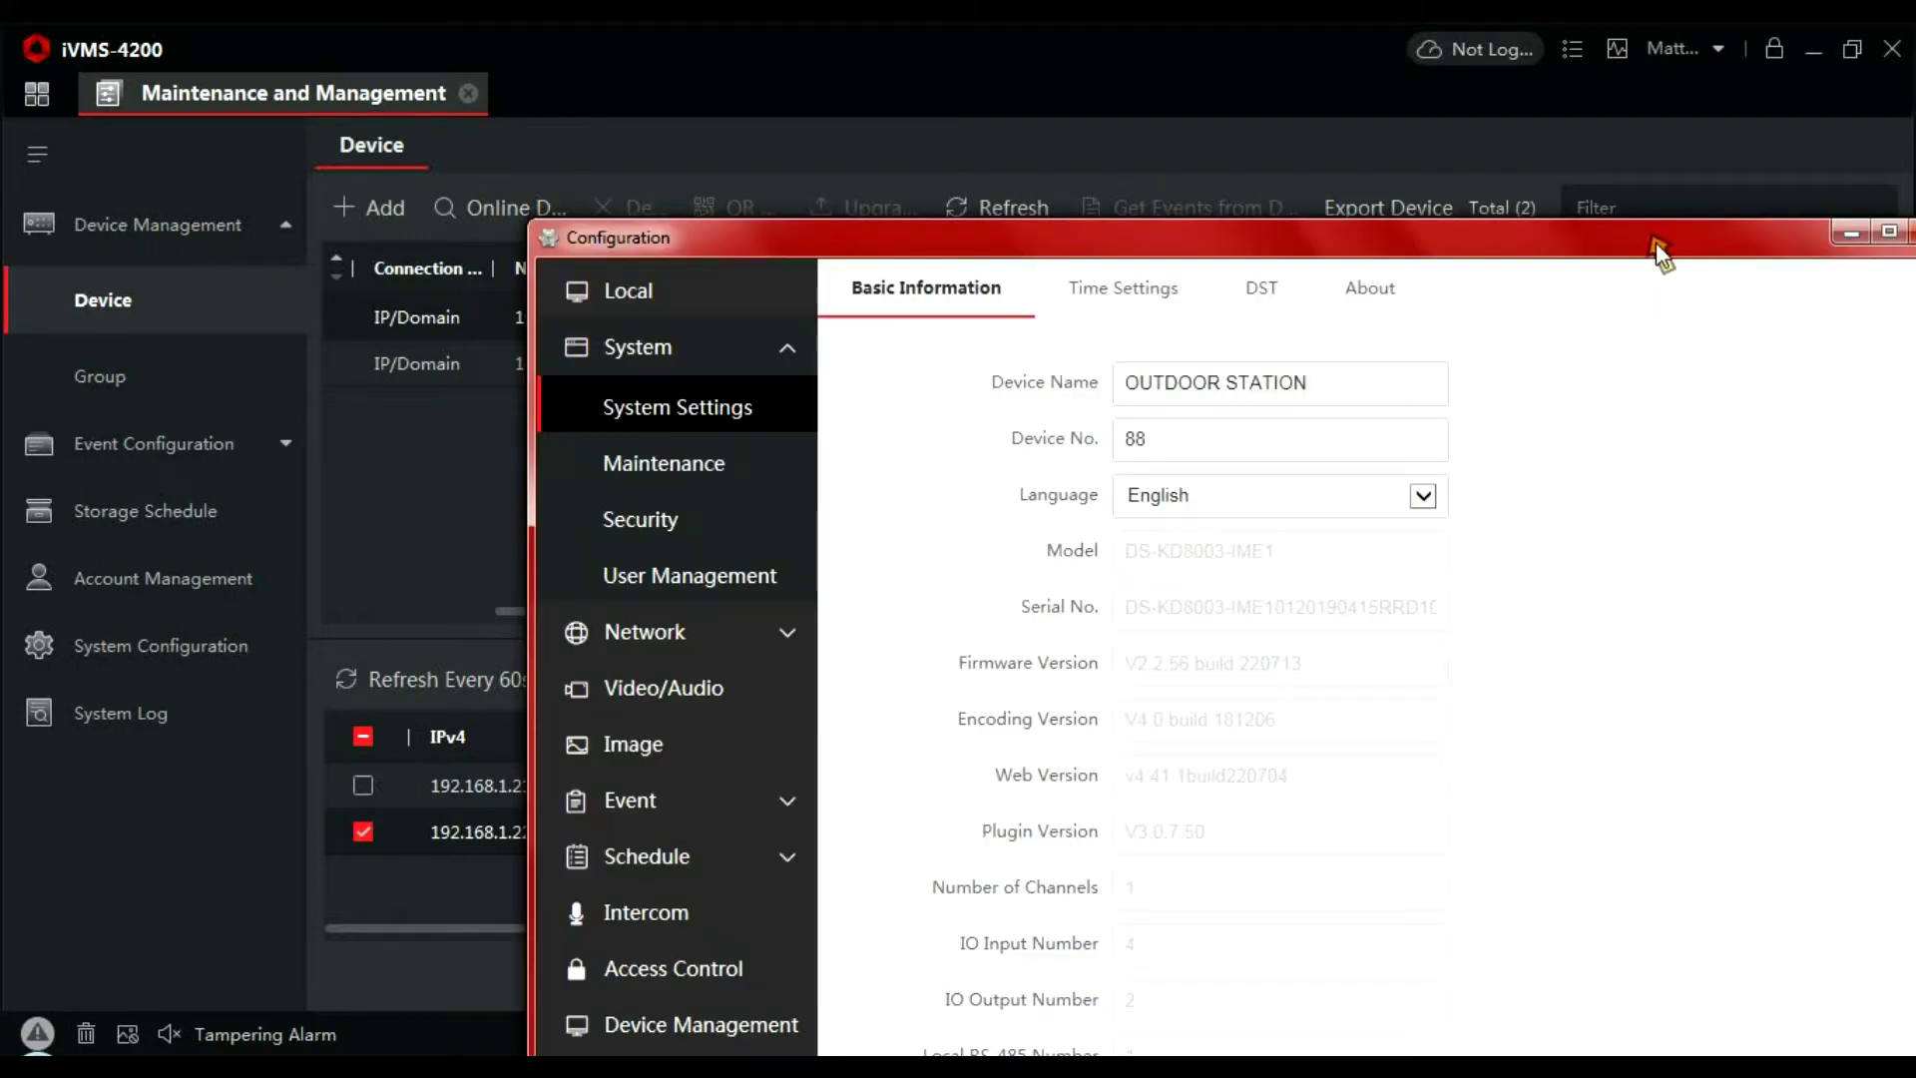
double_click(1657, 244)
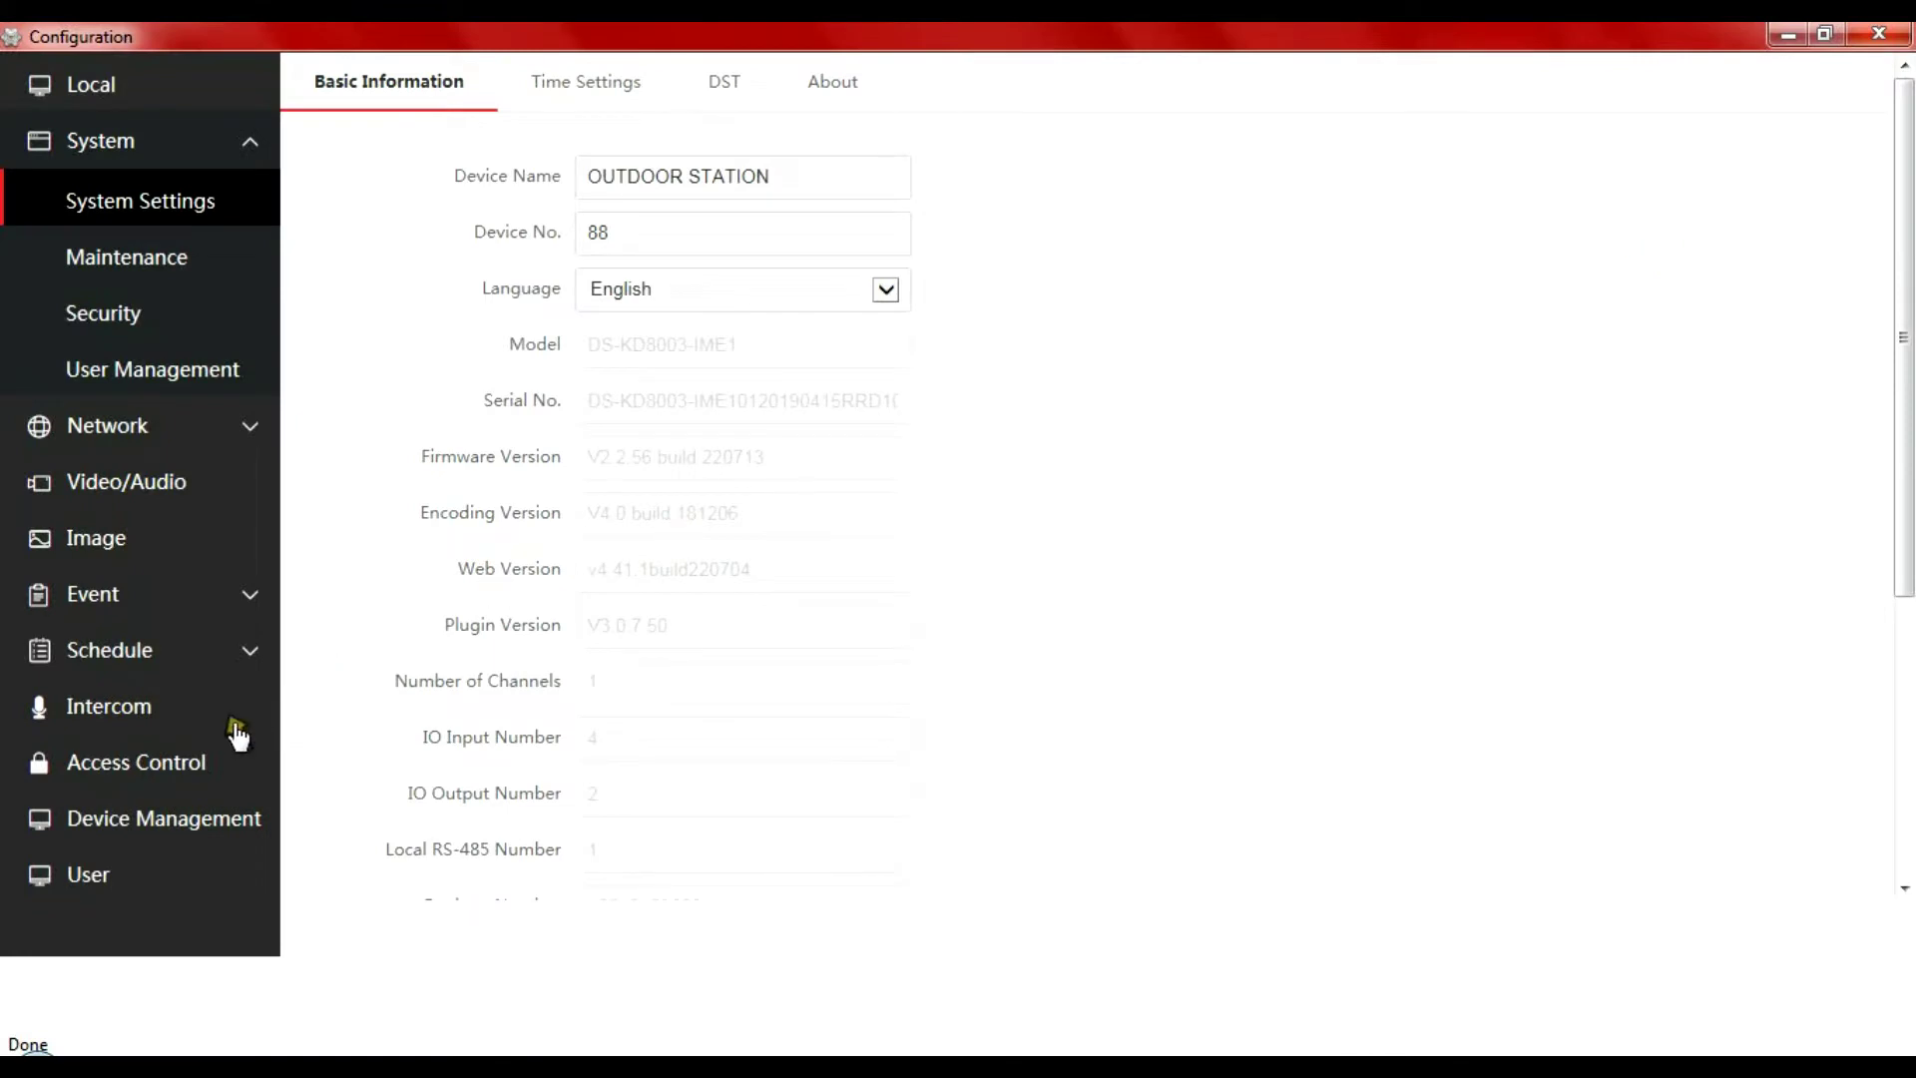
left_click(176, 813)
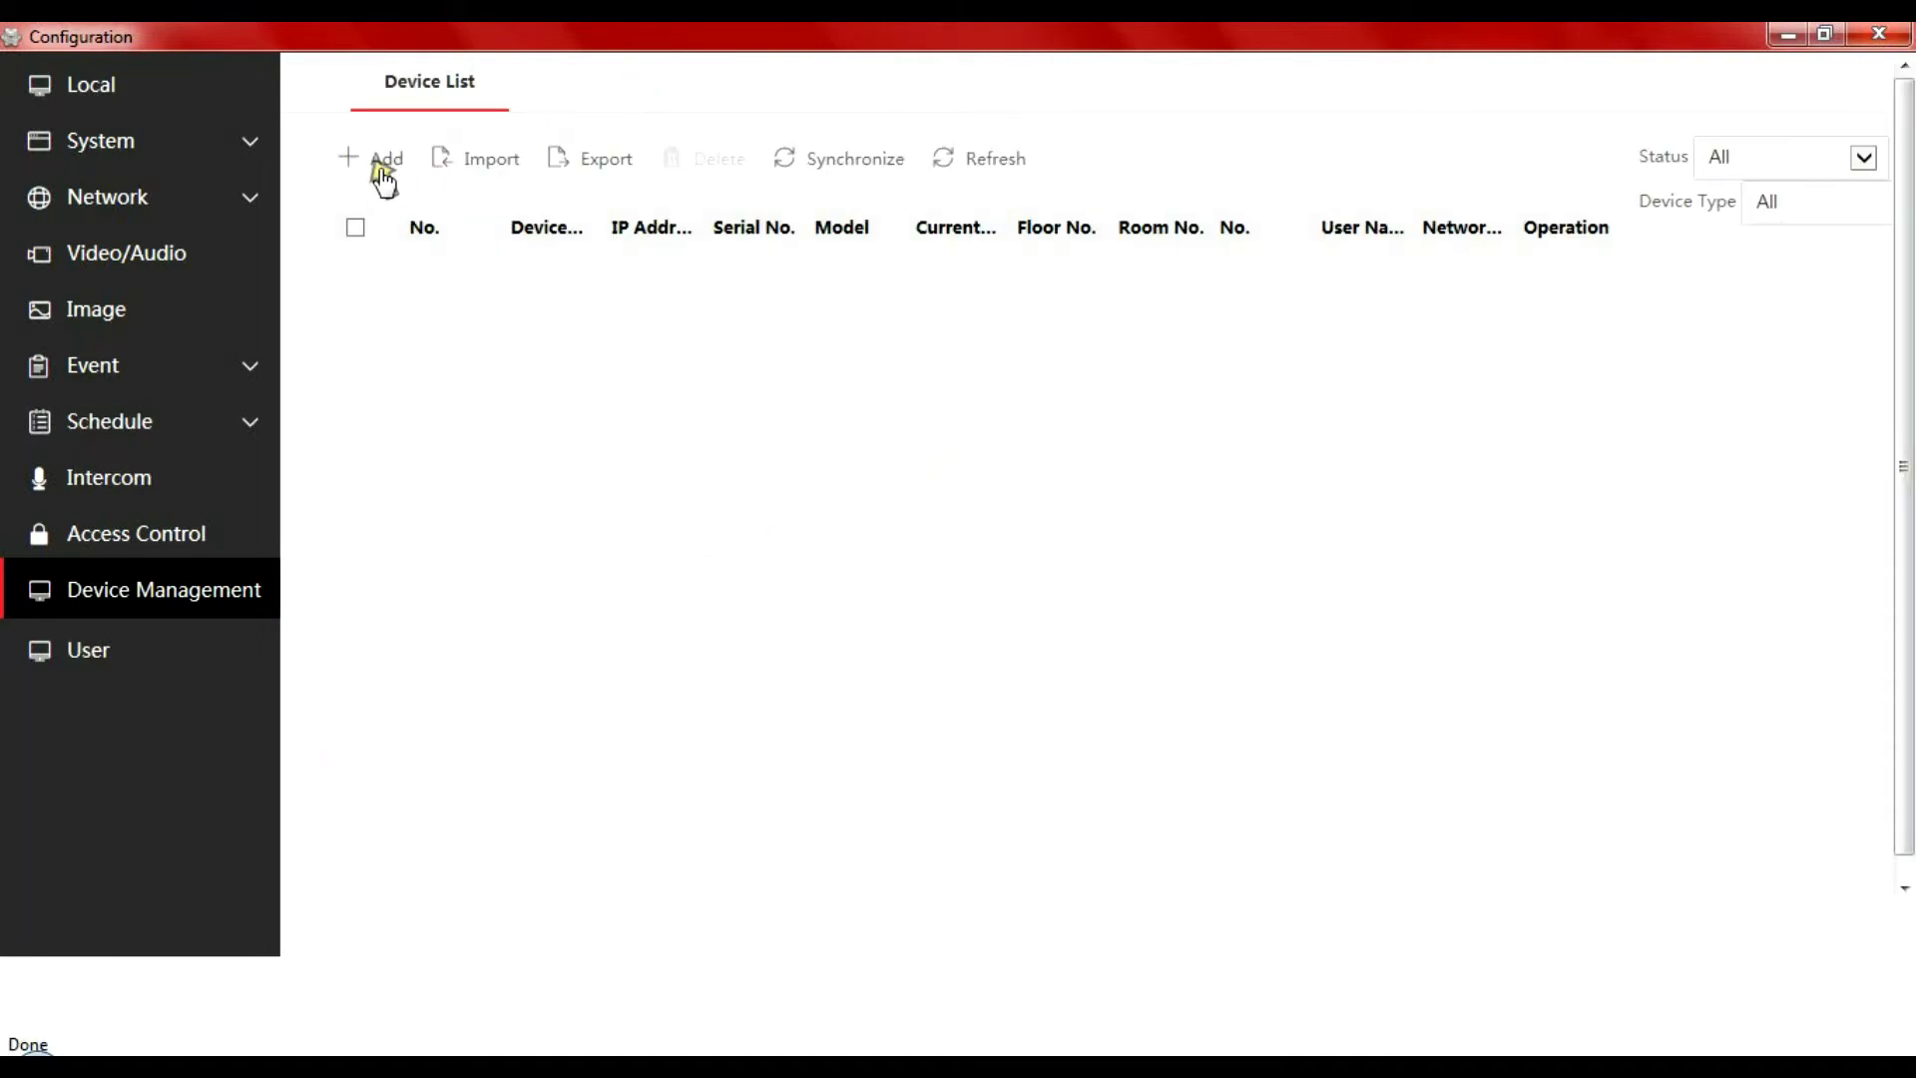
Start adding an Indoor Station with its password and registration password, then untick 192.168.1.22 in the main list
left_click(380, 166)
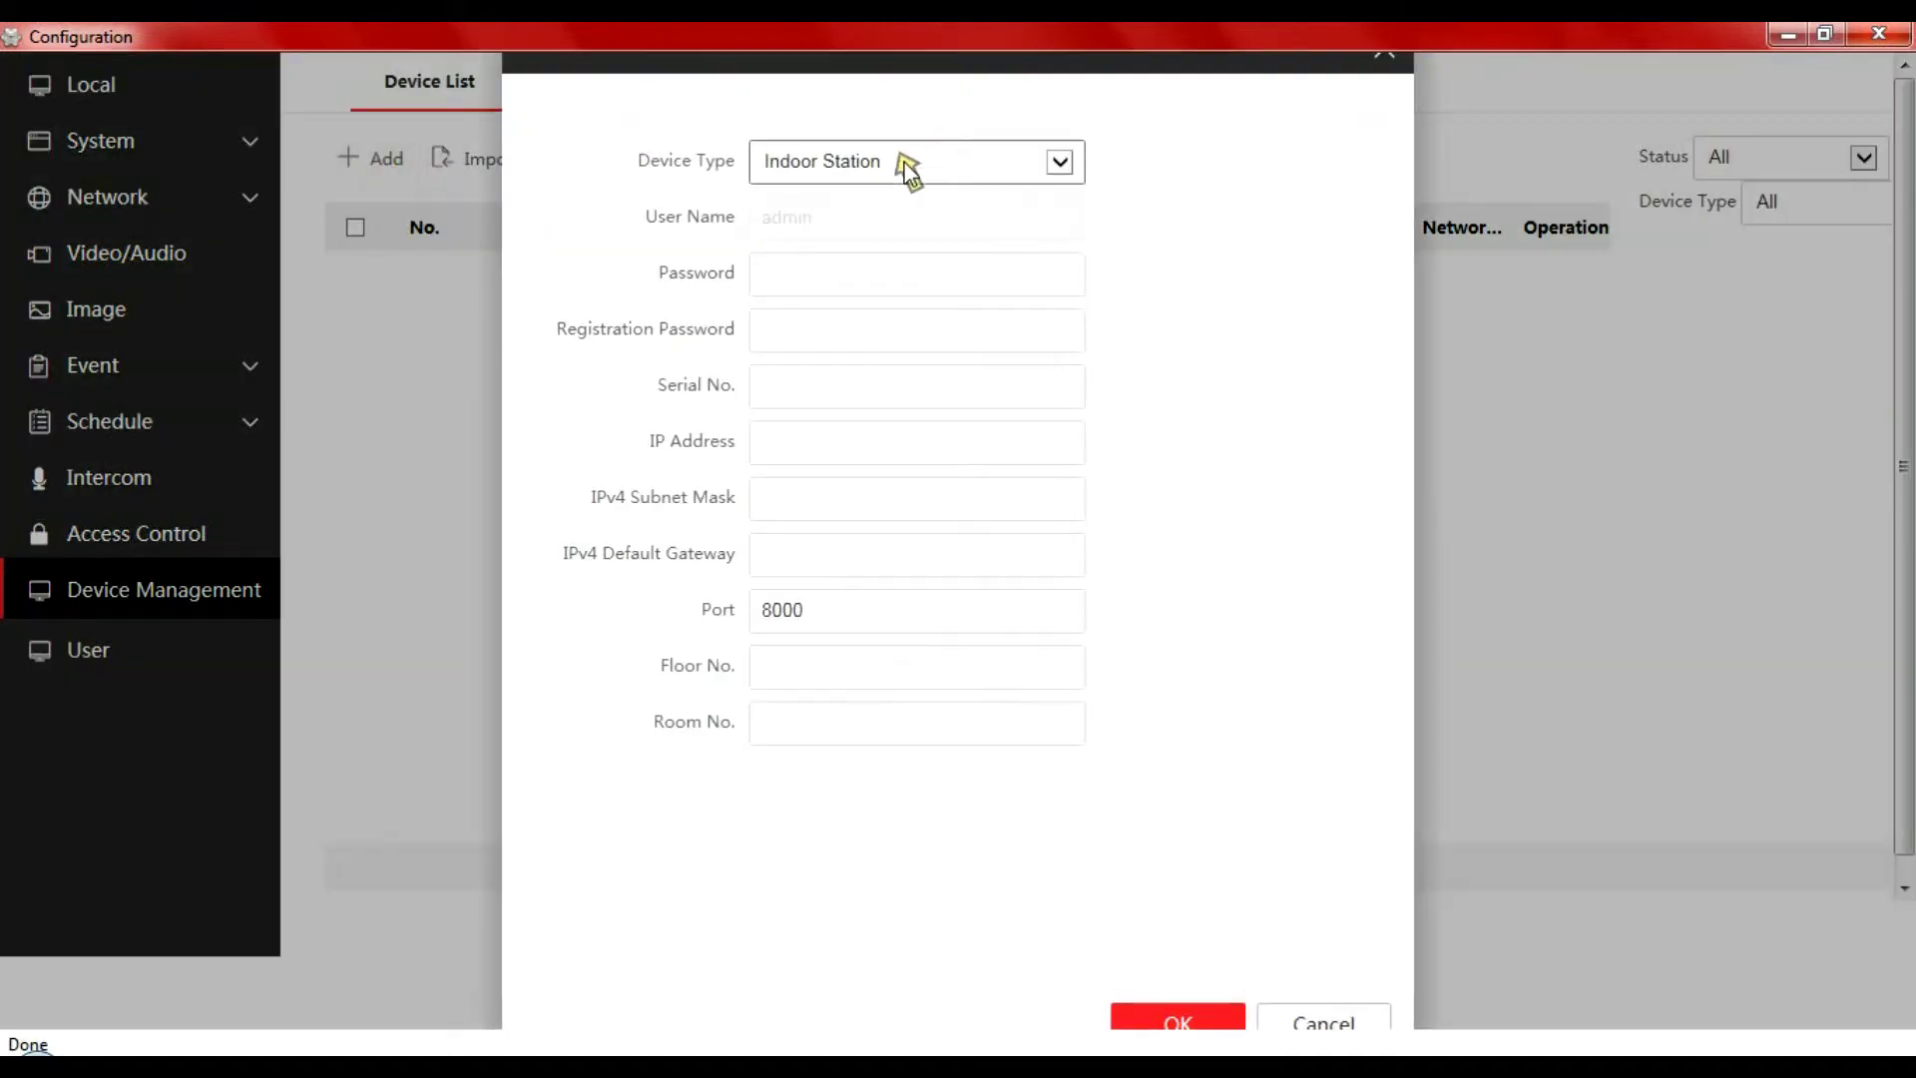
left_click(834, 267)
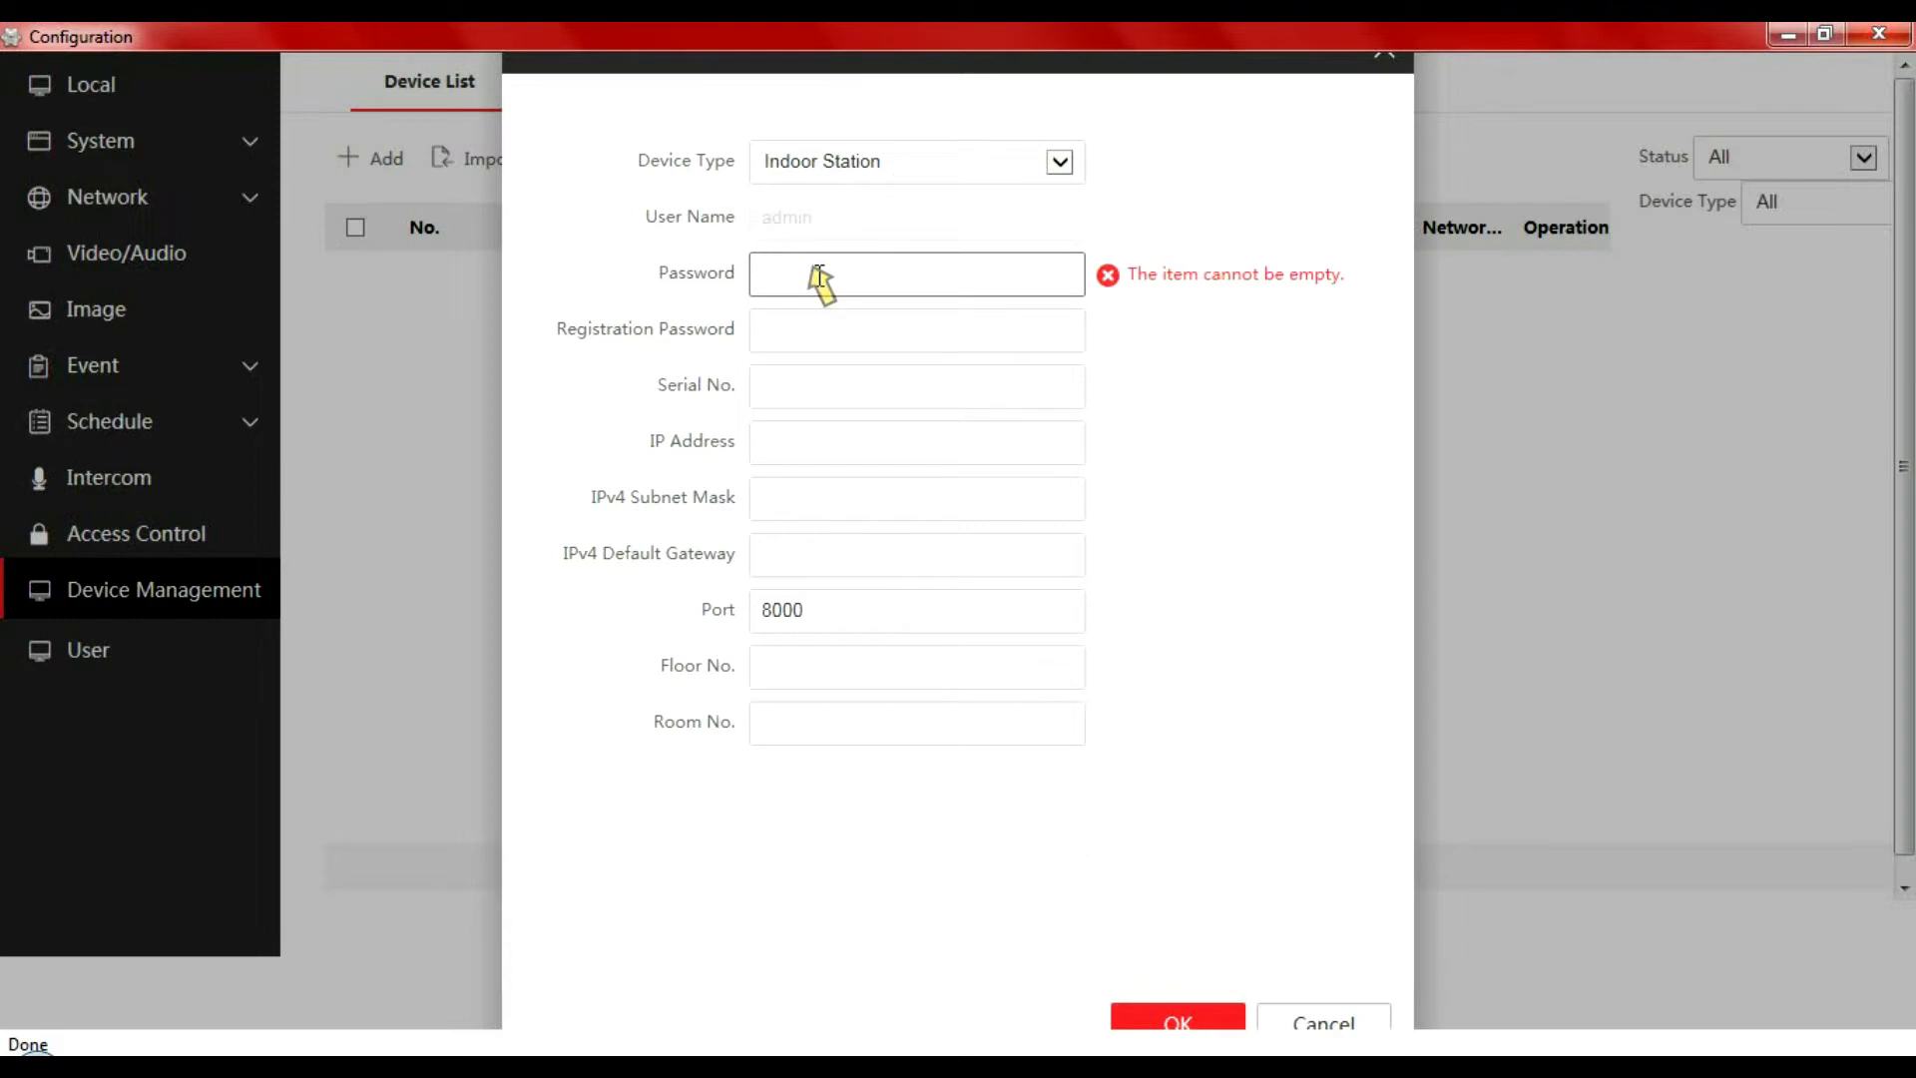
type("123")
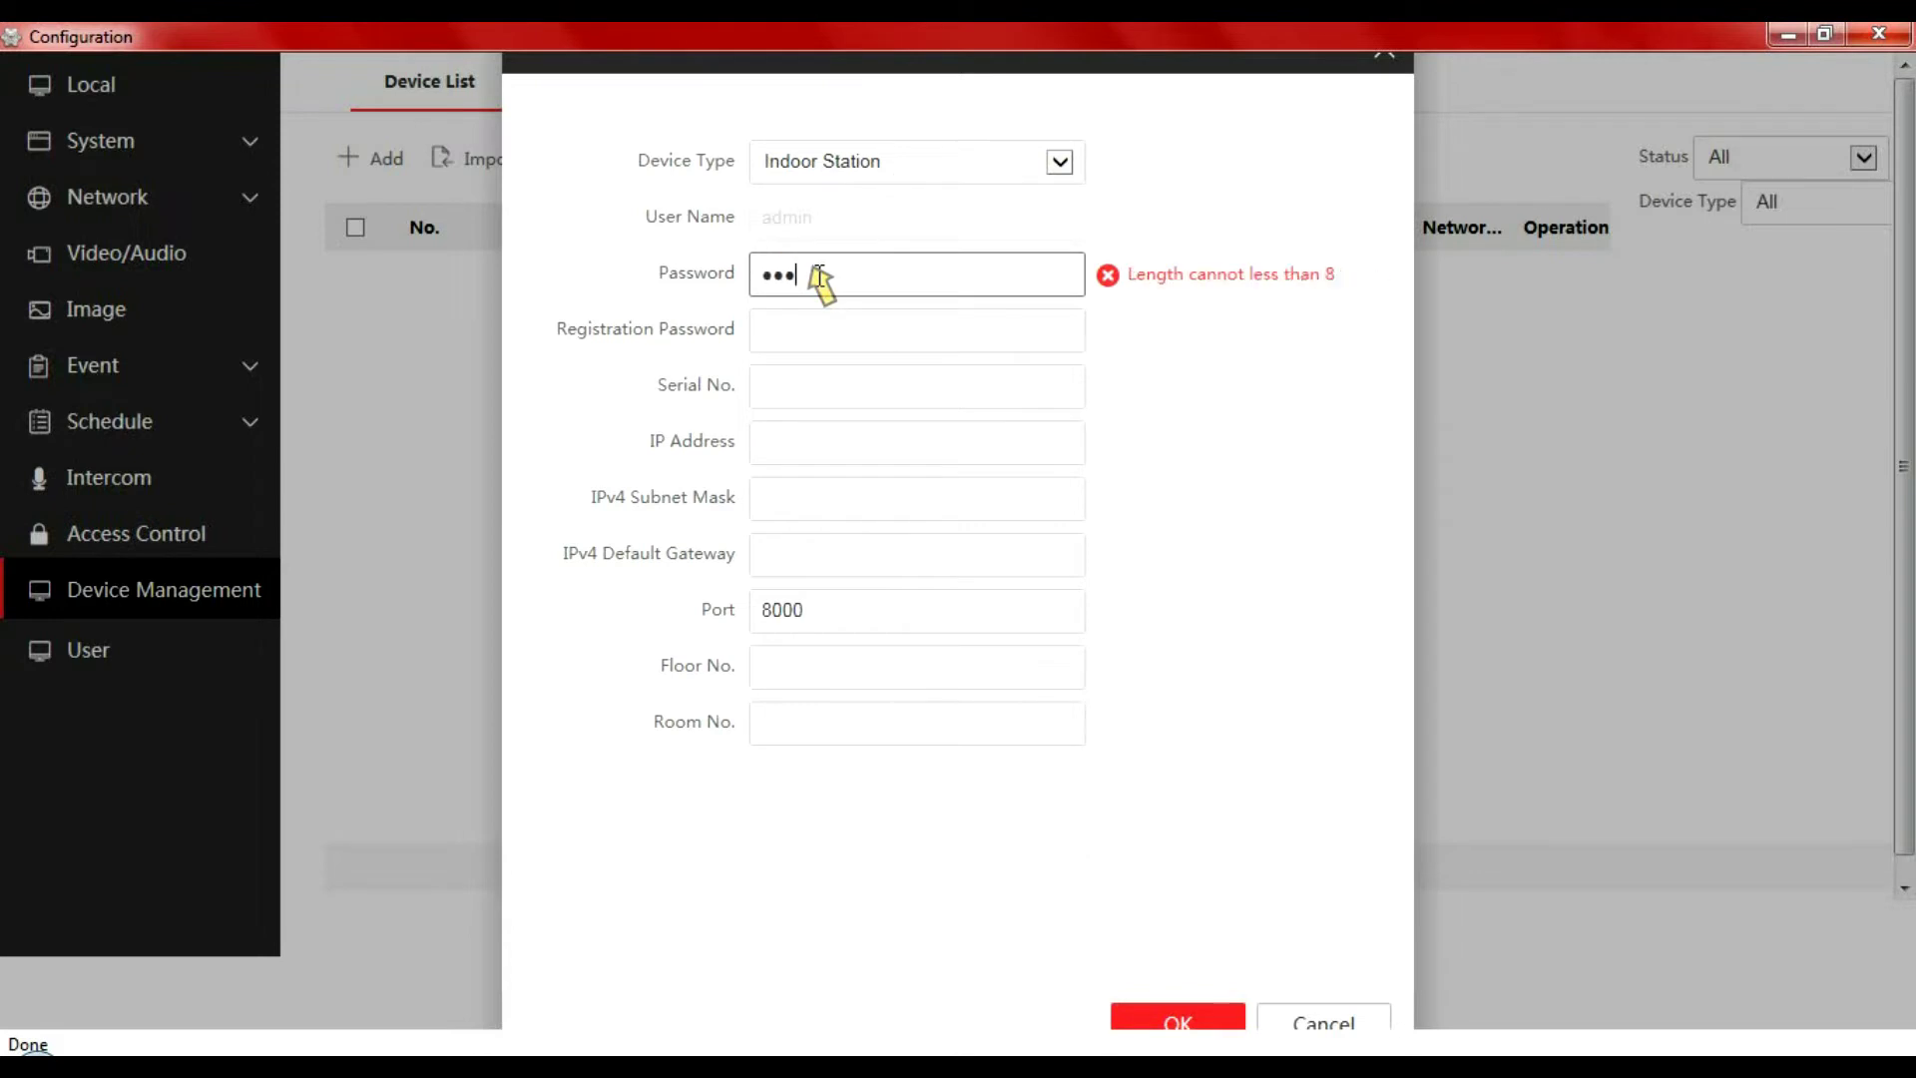
type("45678")
left_click(817, 333)
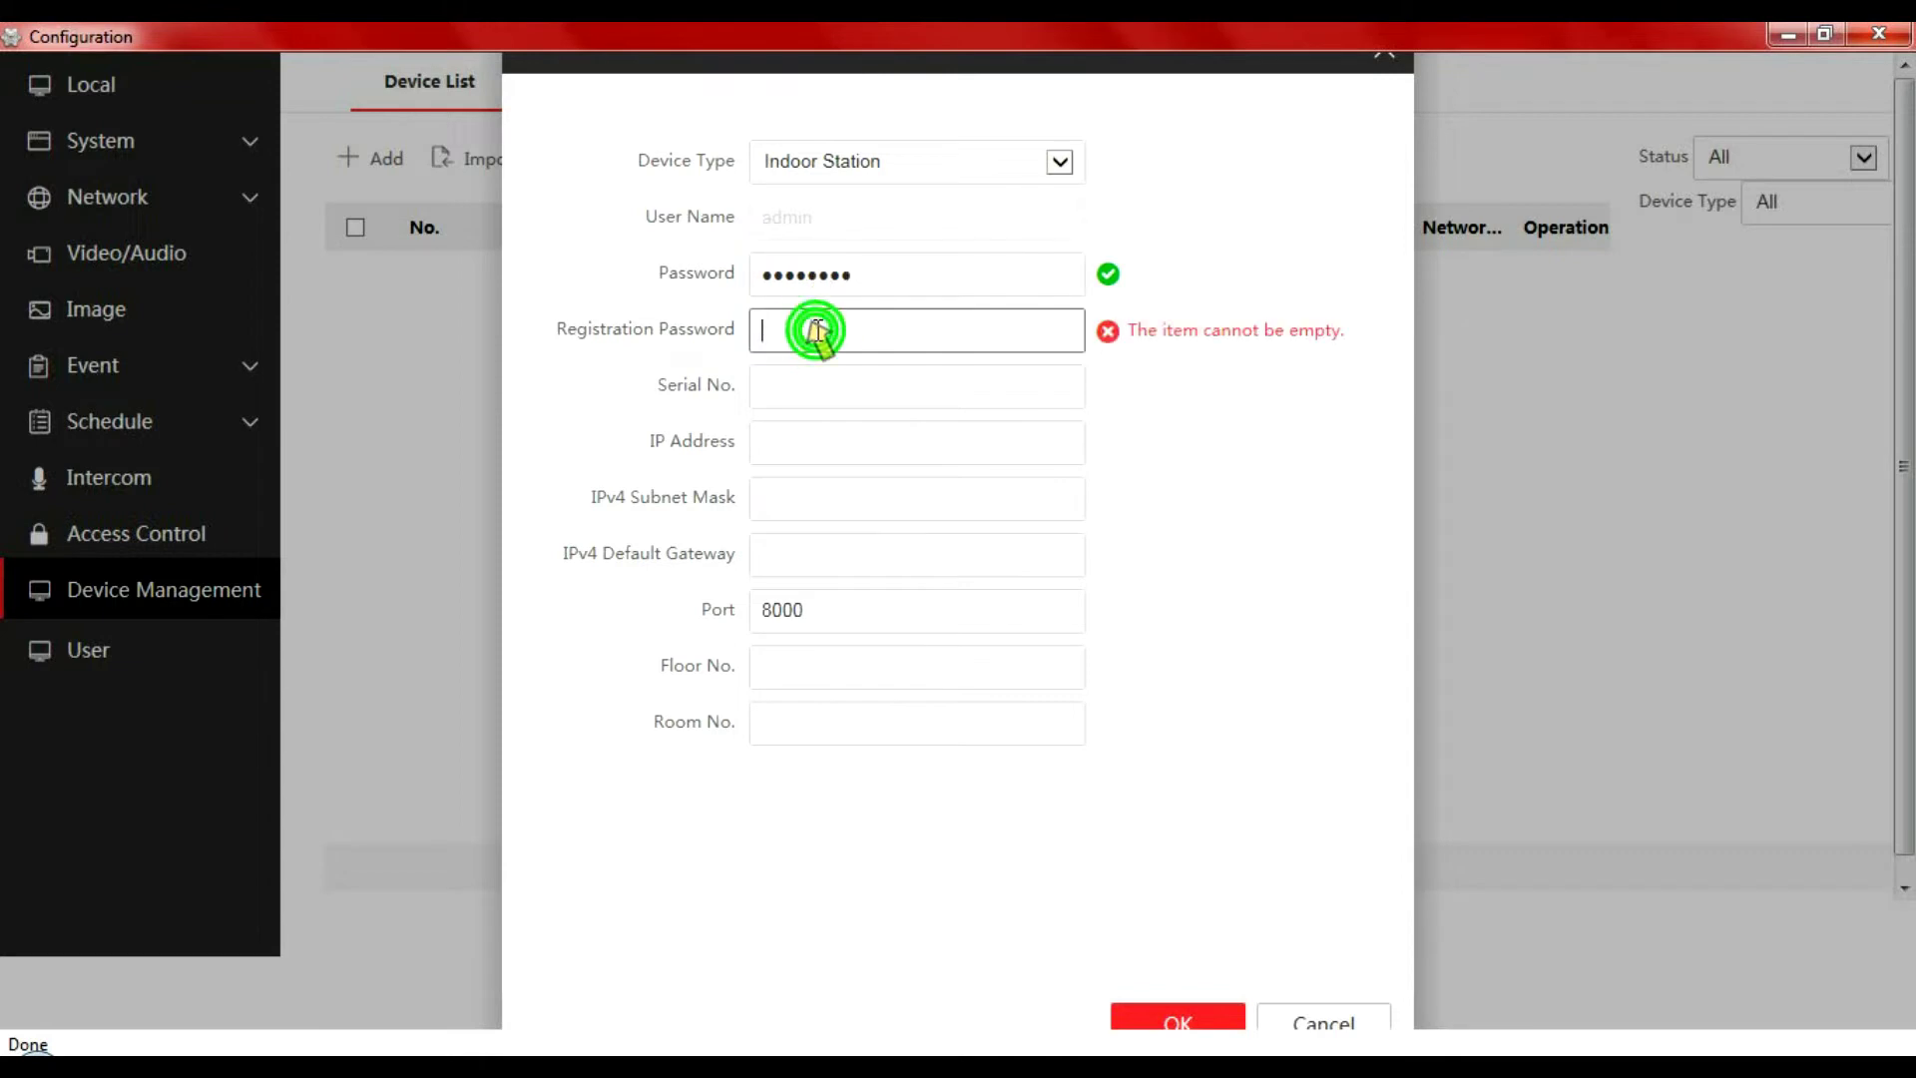
type("12")
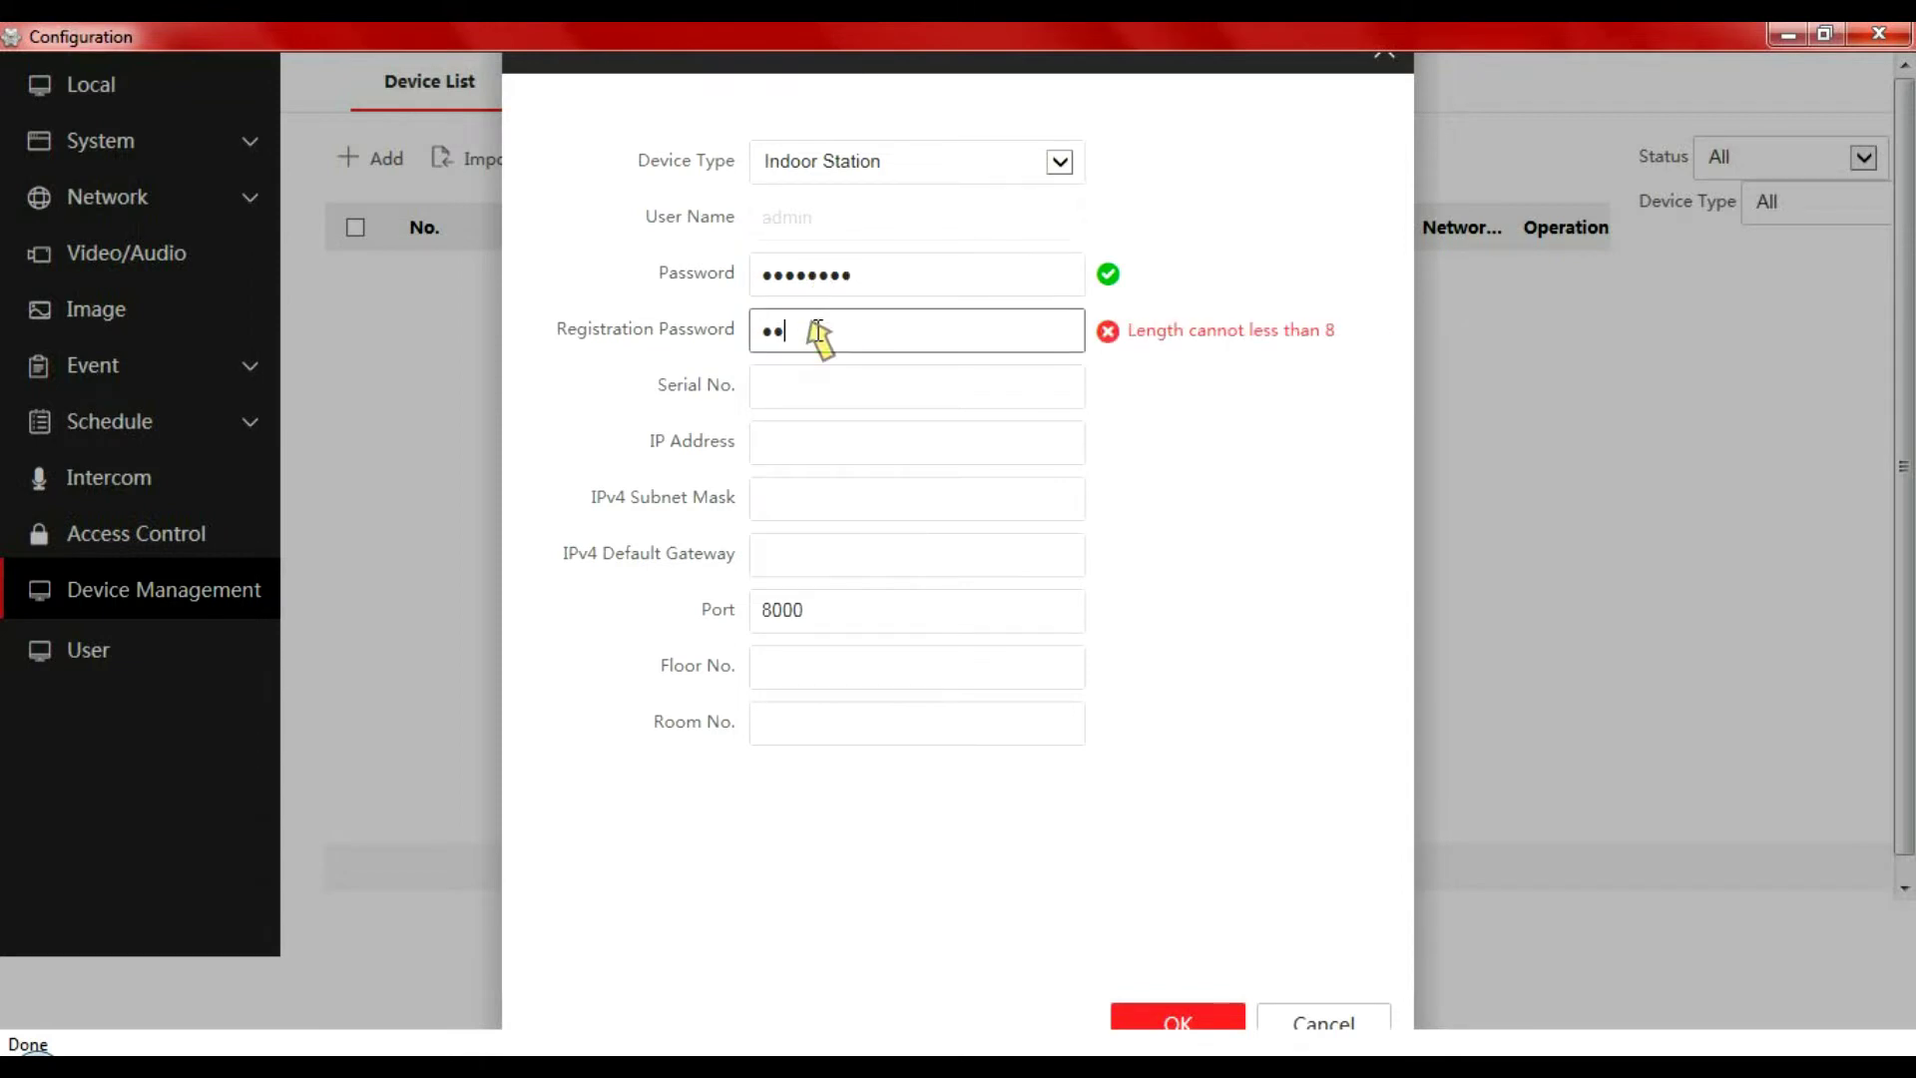
type("345678")
left_click(801, 392)
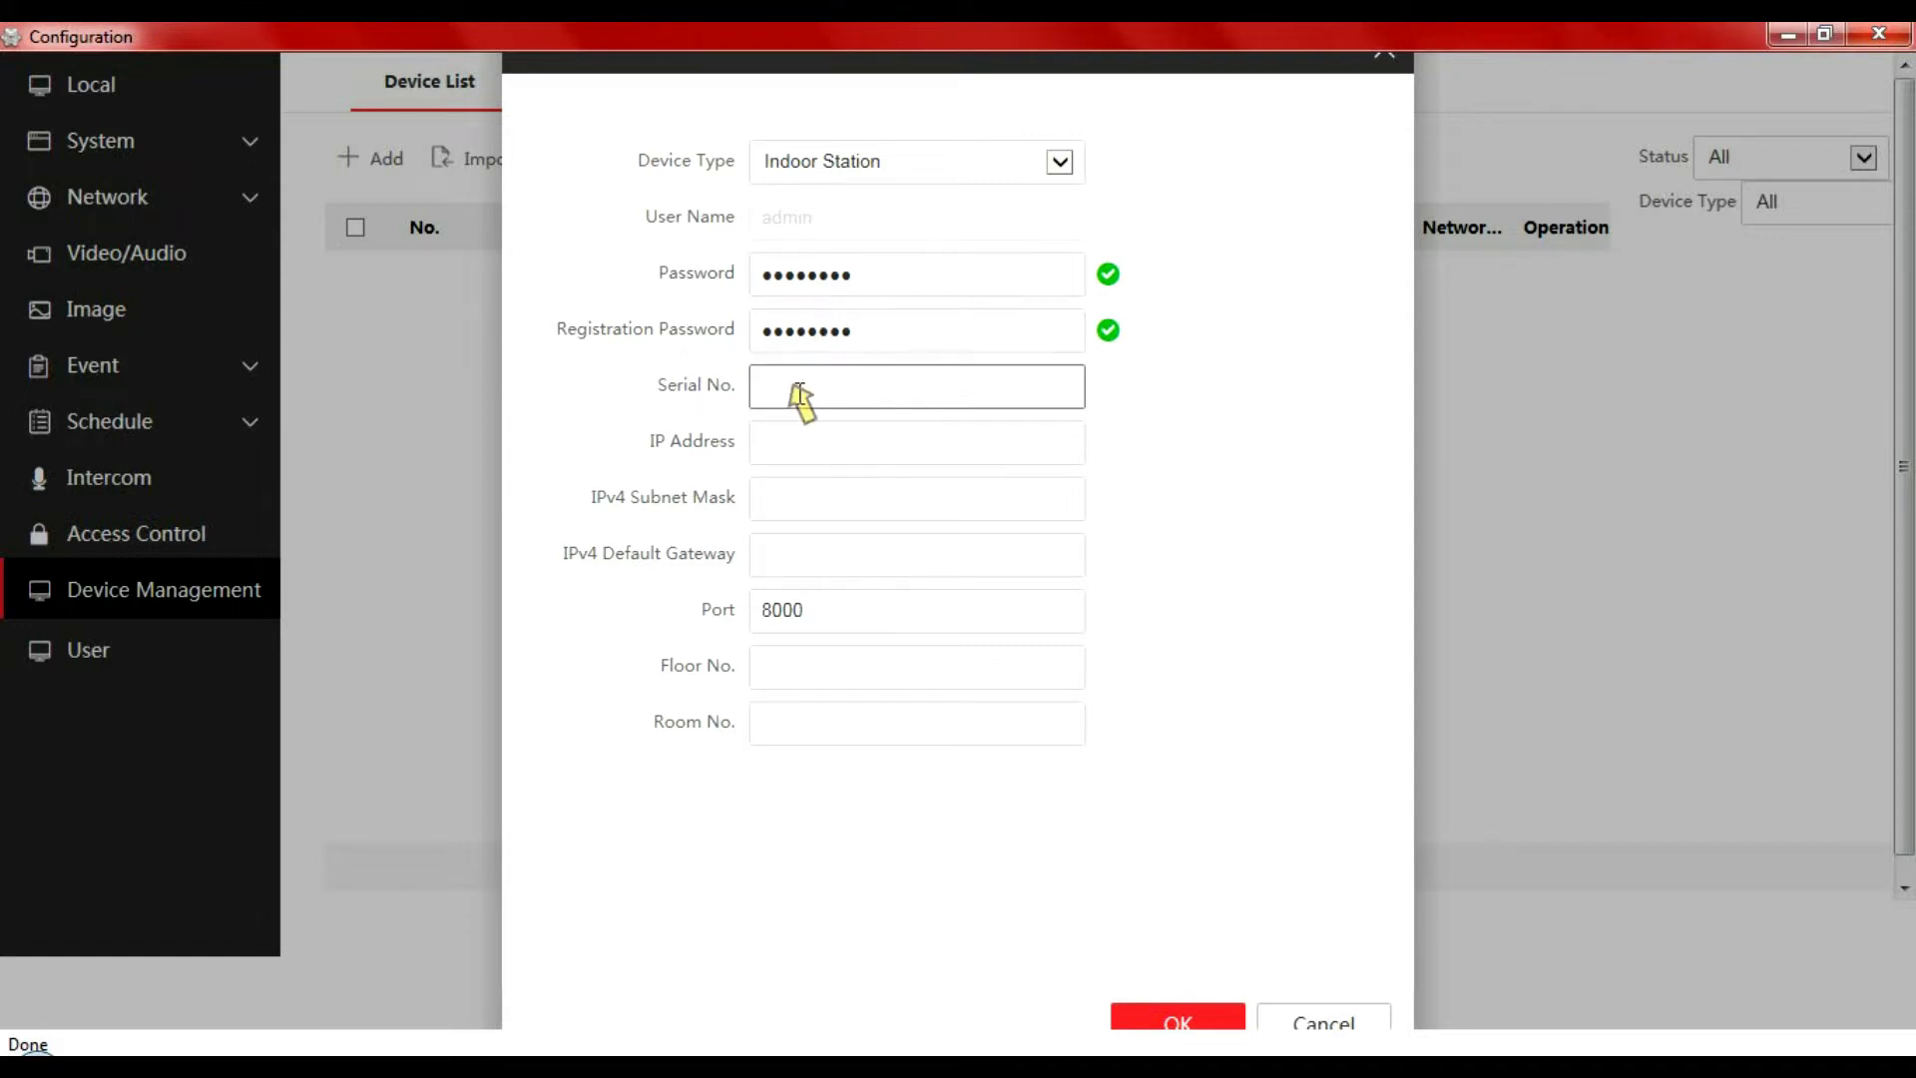
left_click(823, 386)
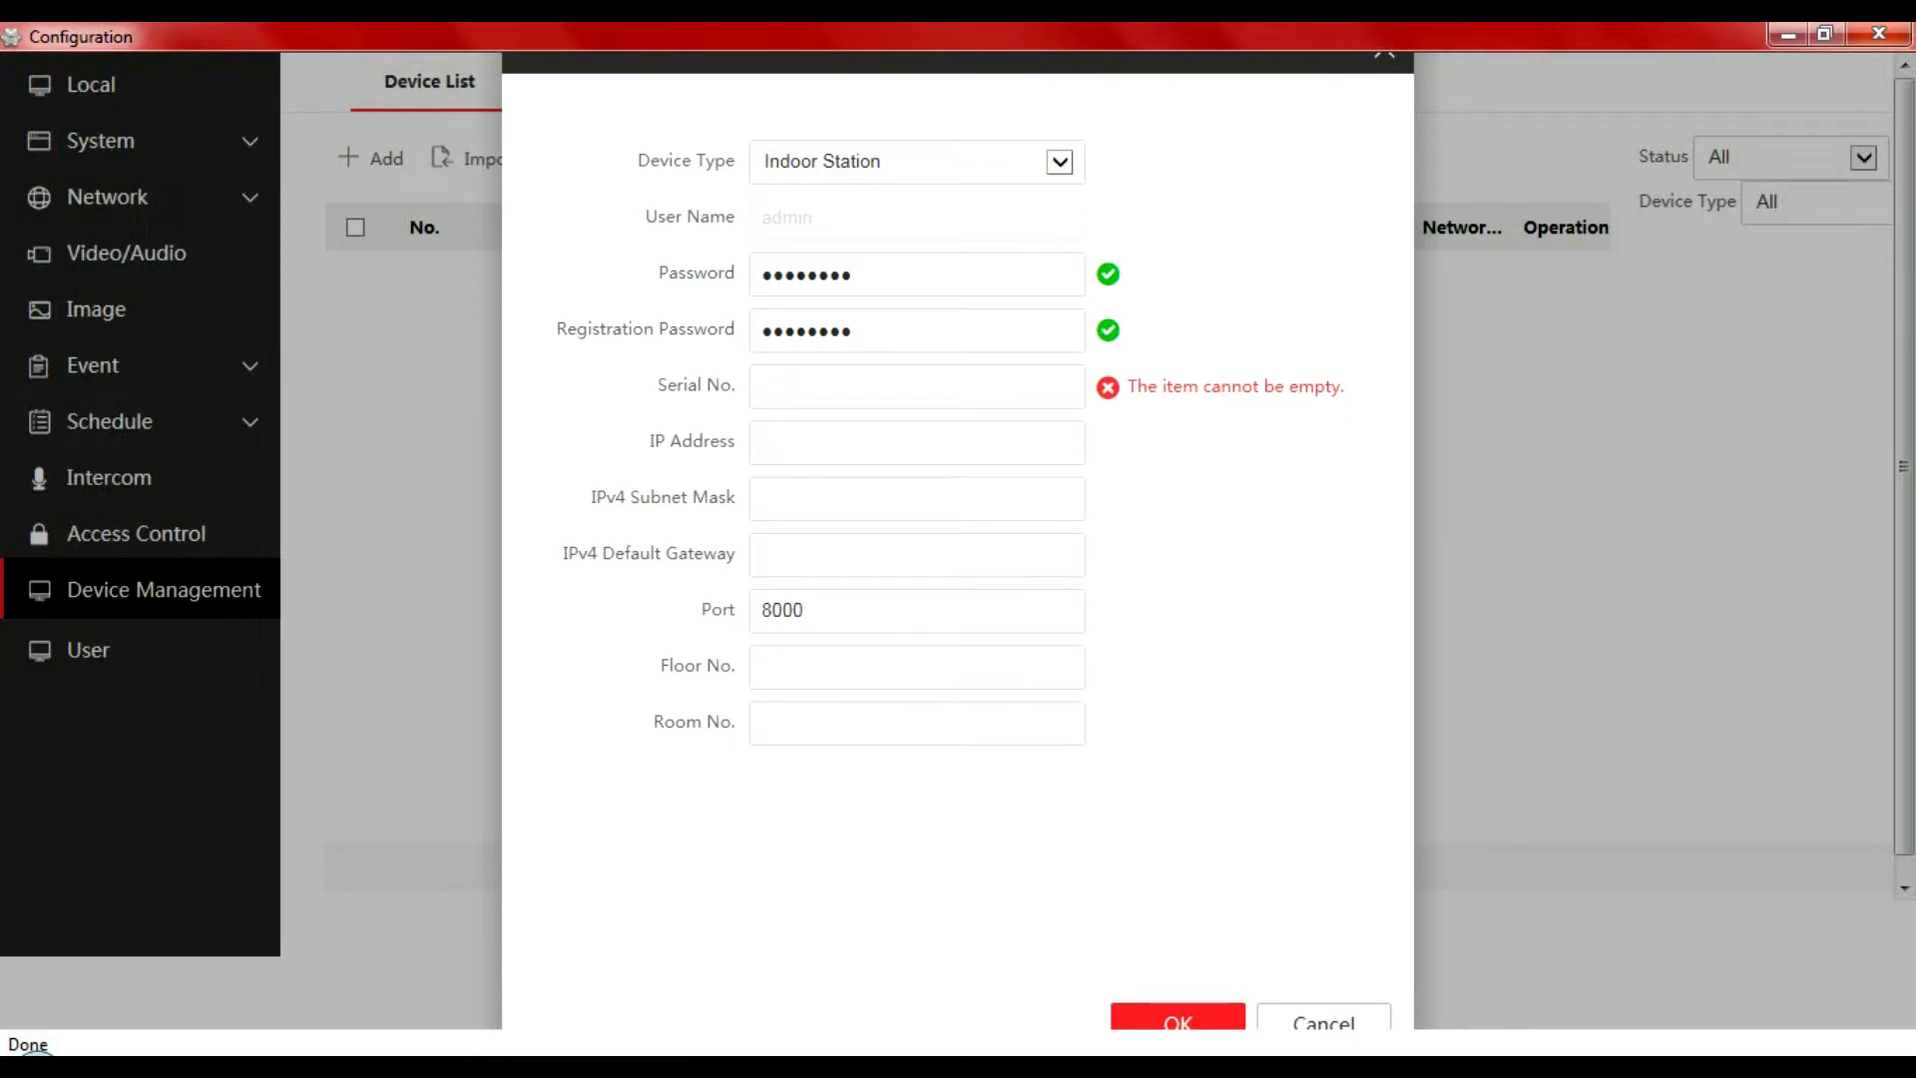
key("alt+Tab")
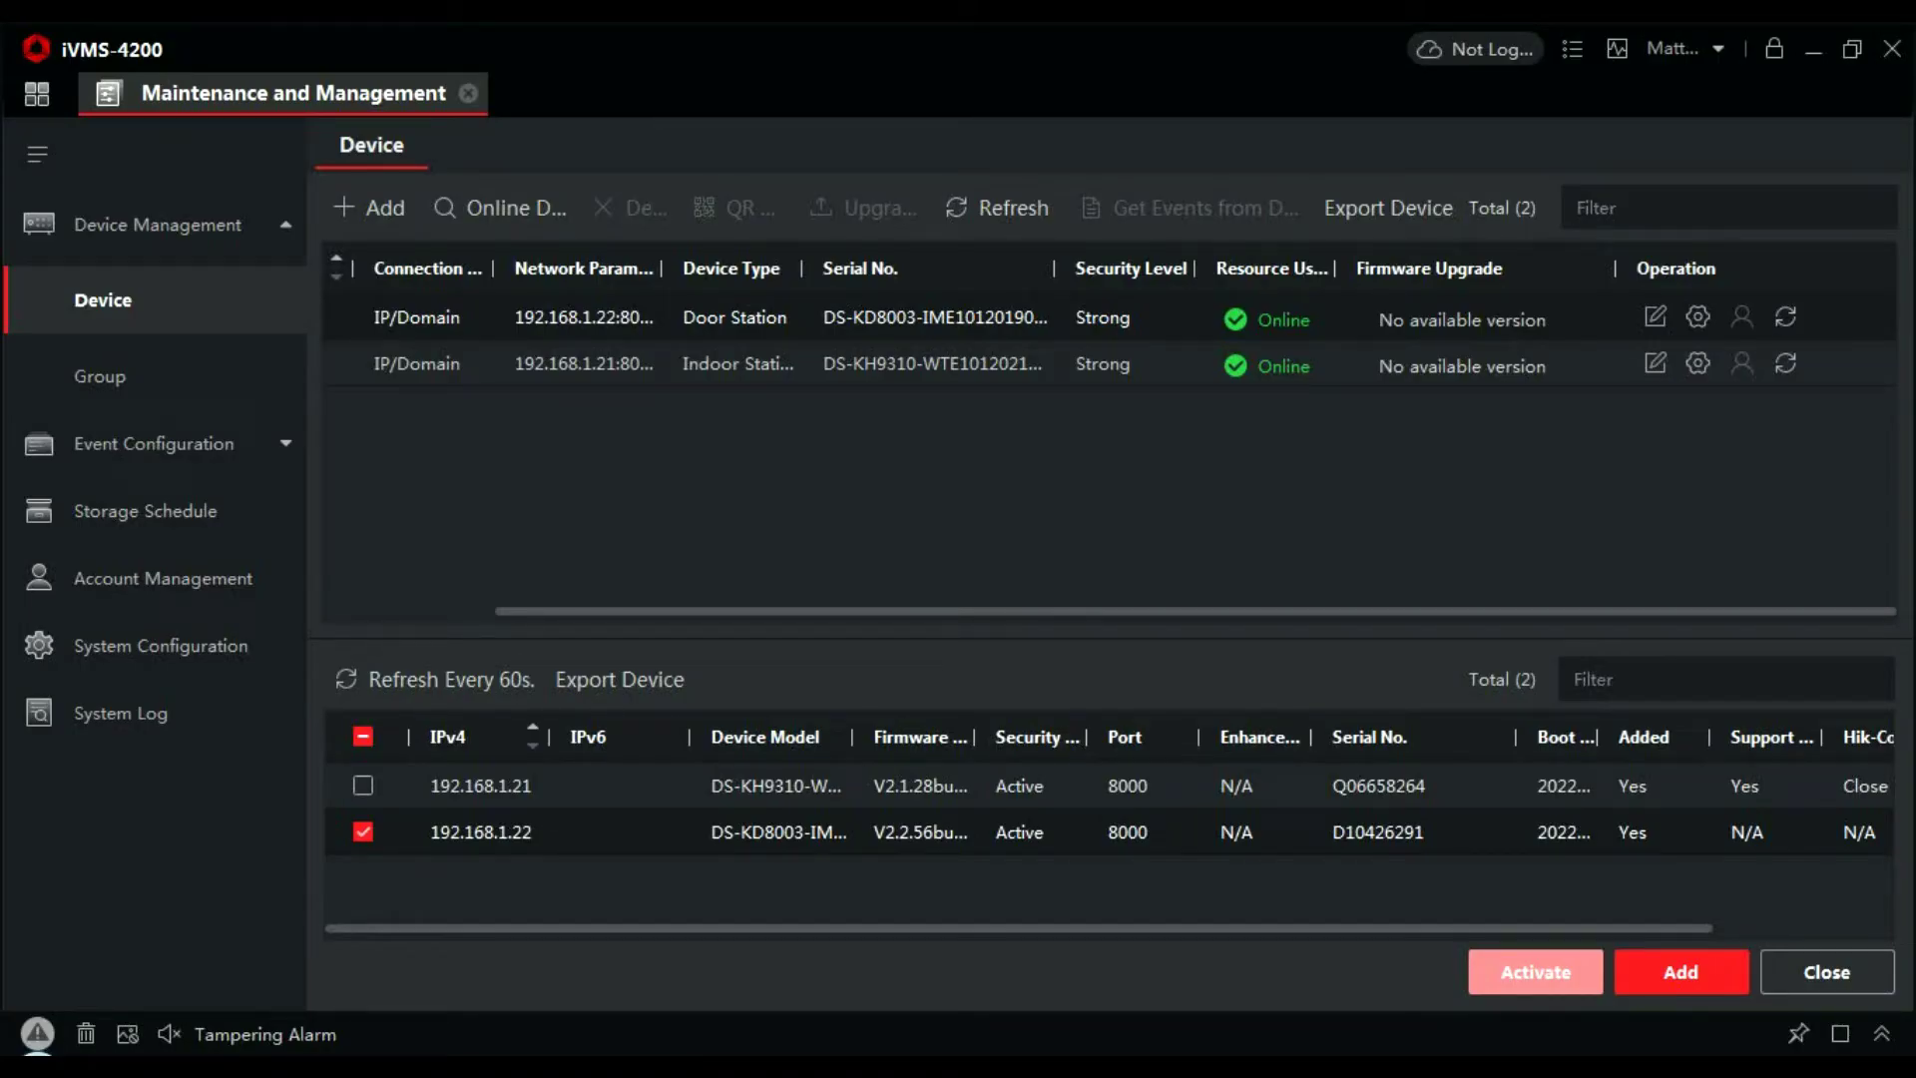
left_click(367, 834)
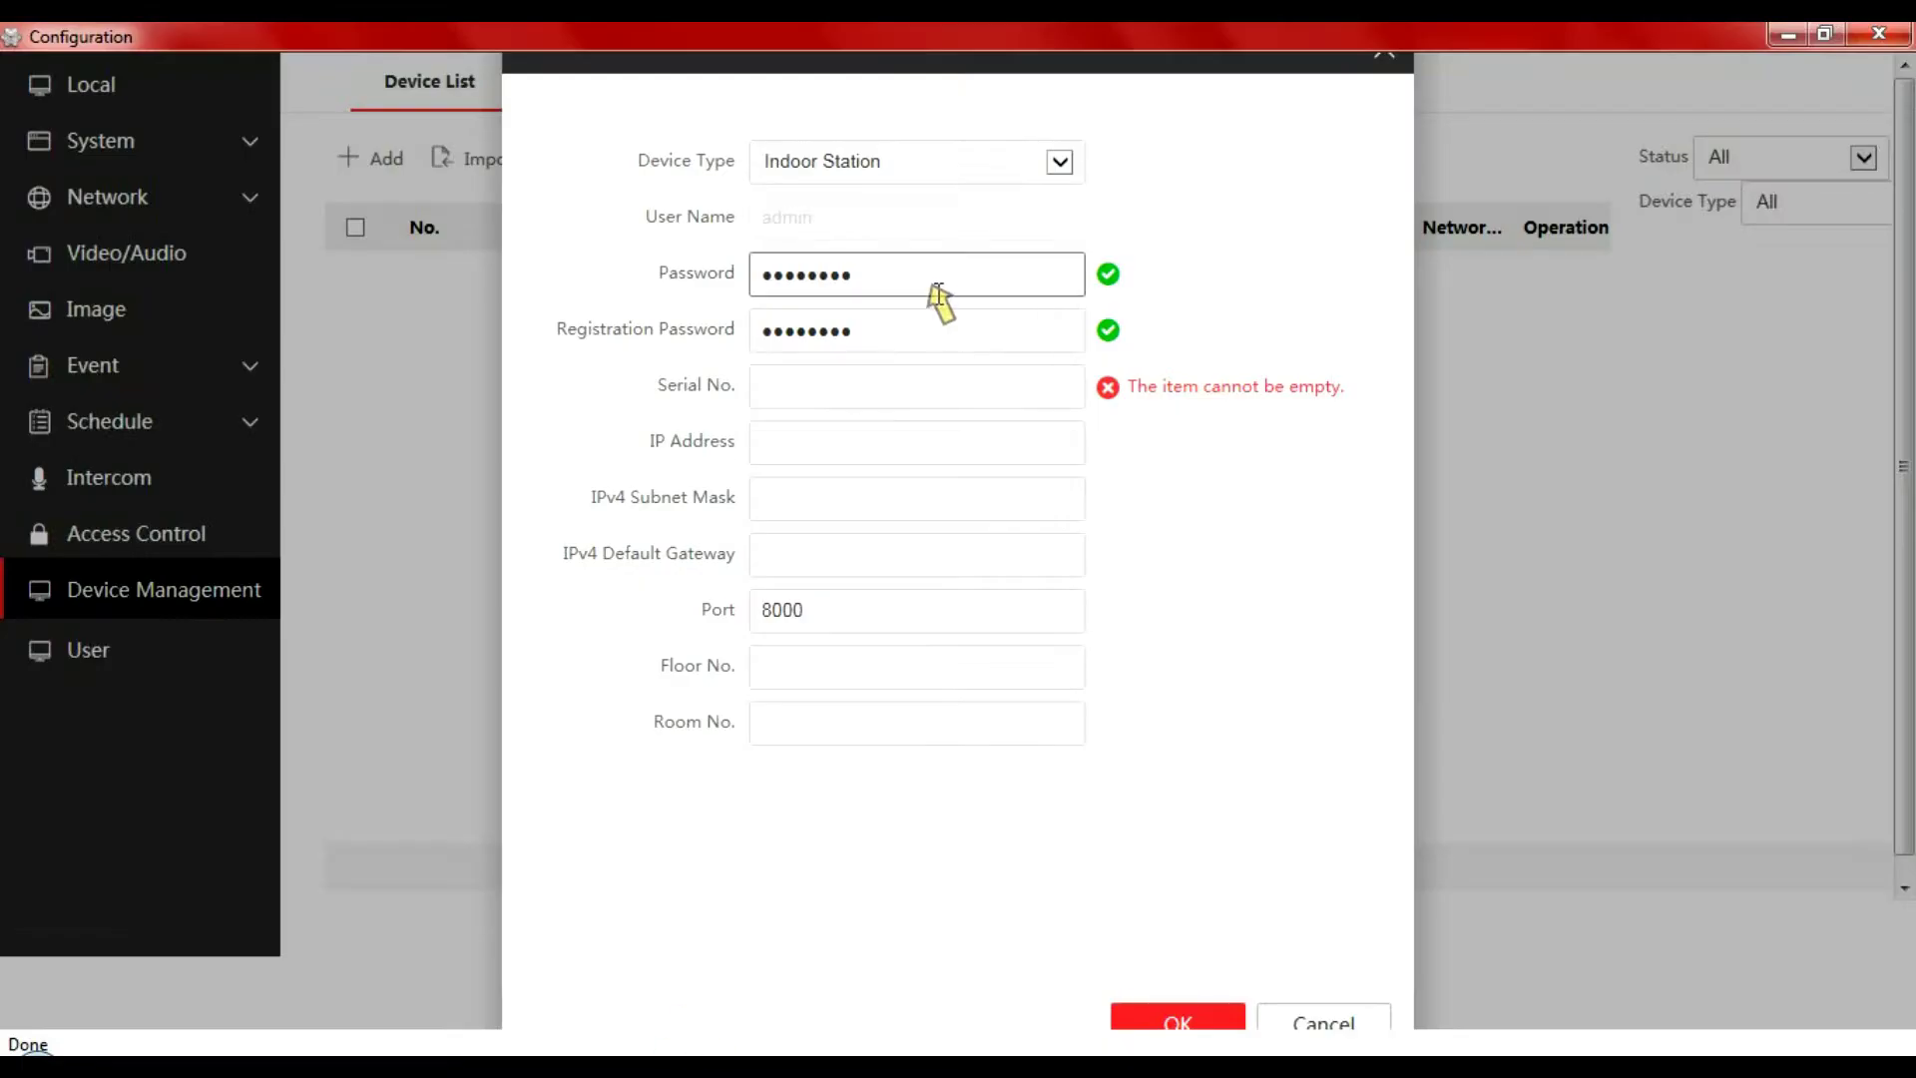
Enter the indoor station's serial number Q06658264 and IP address 192.168.1.21
left_click(835, 389)
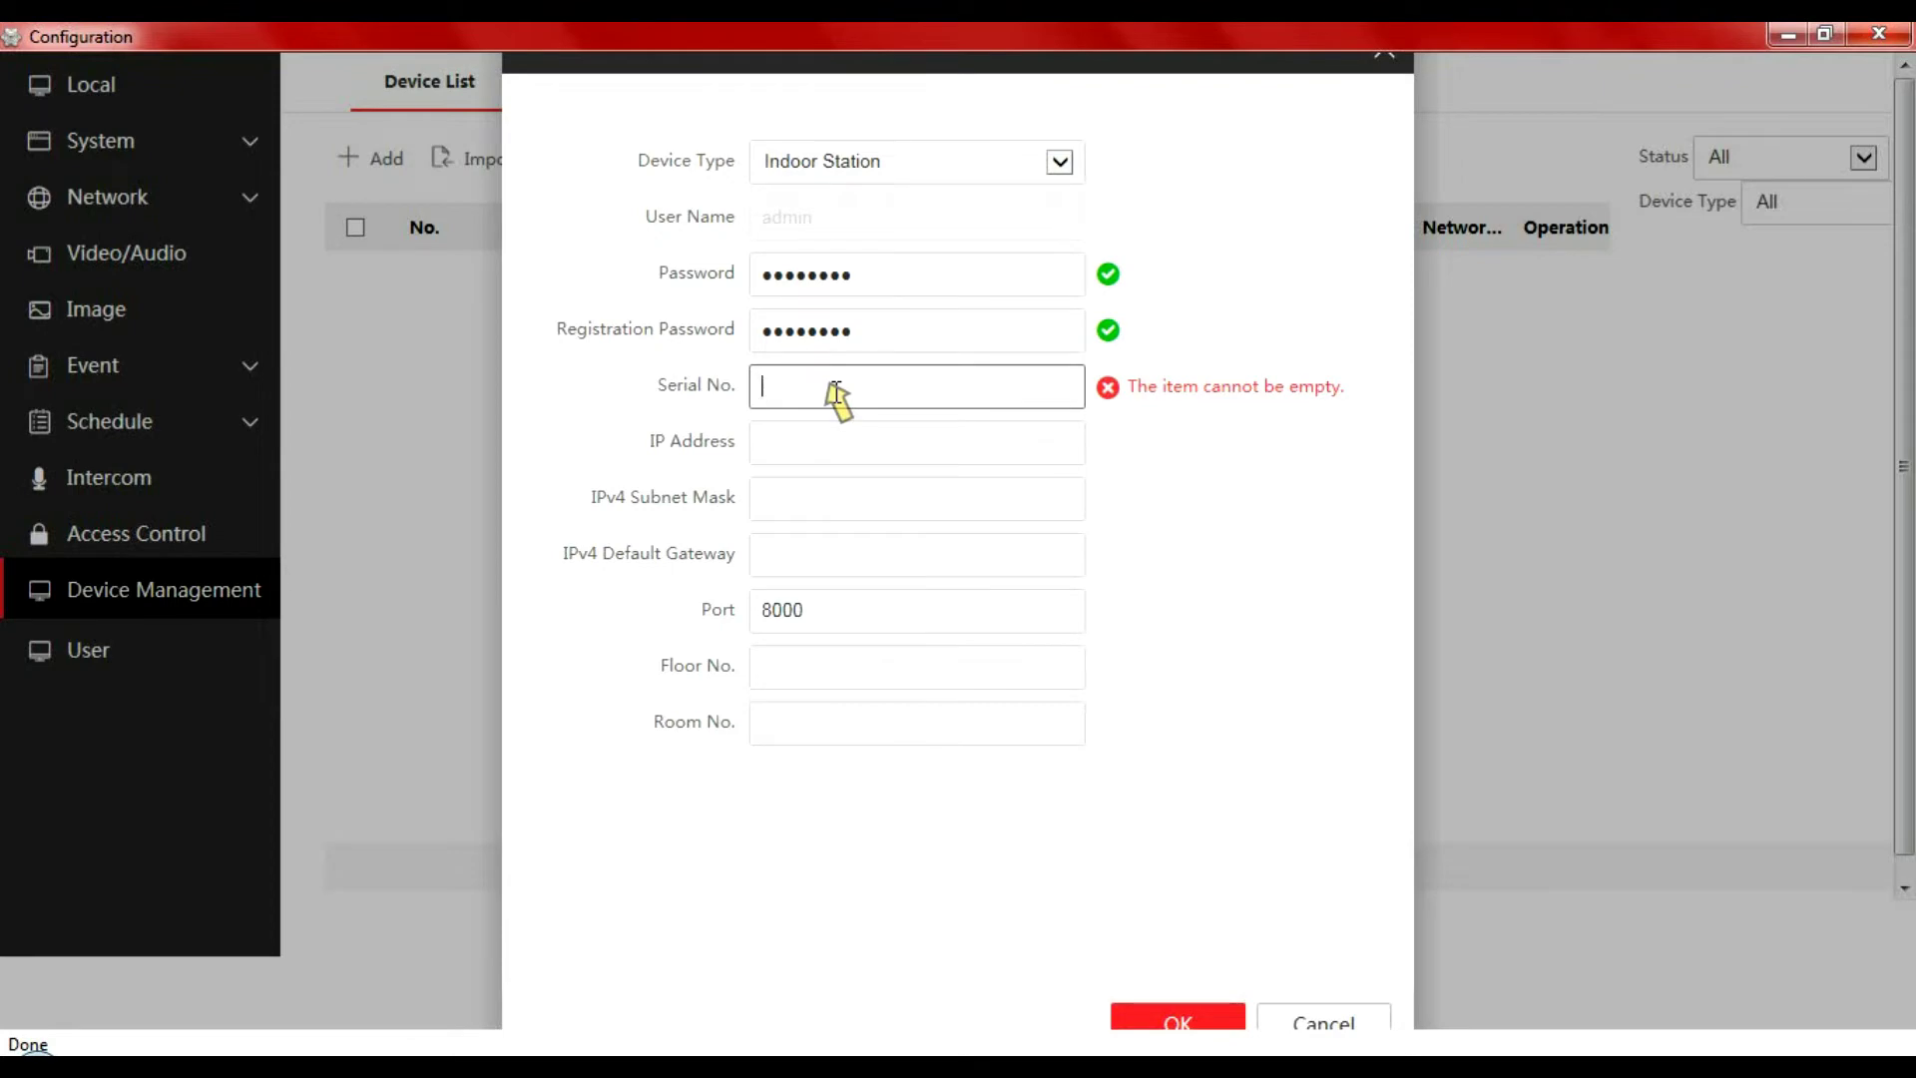
type("Q0")
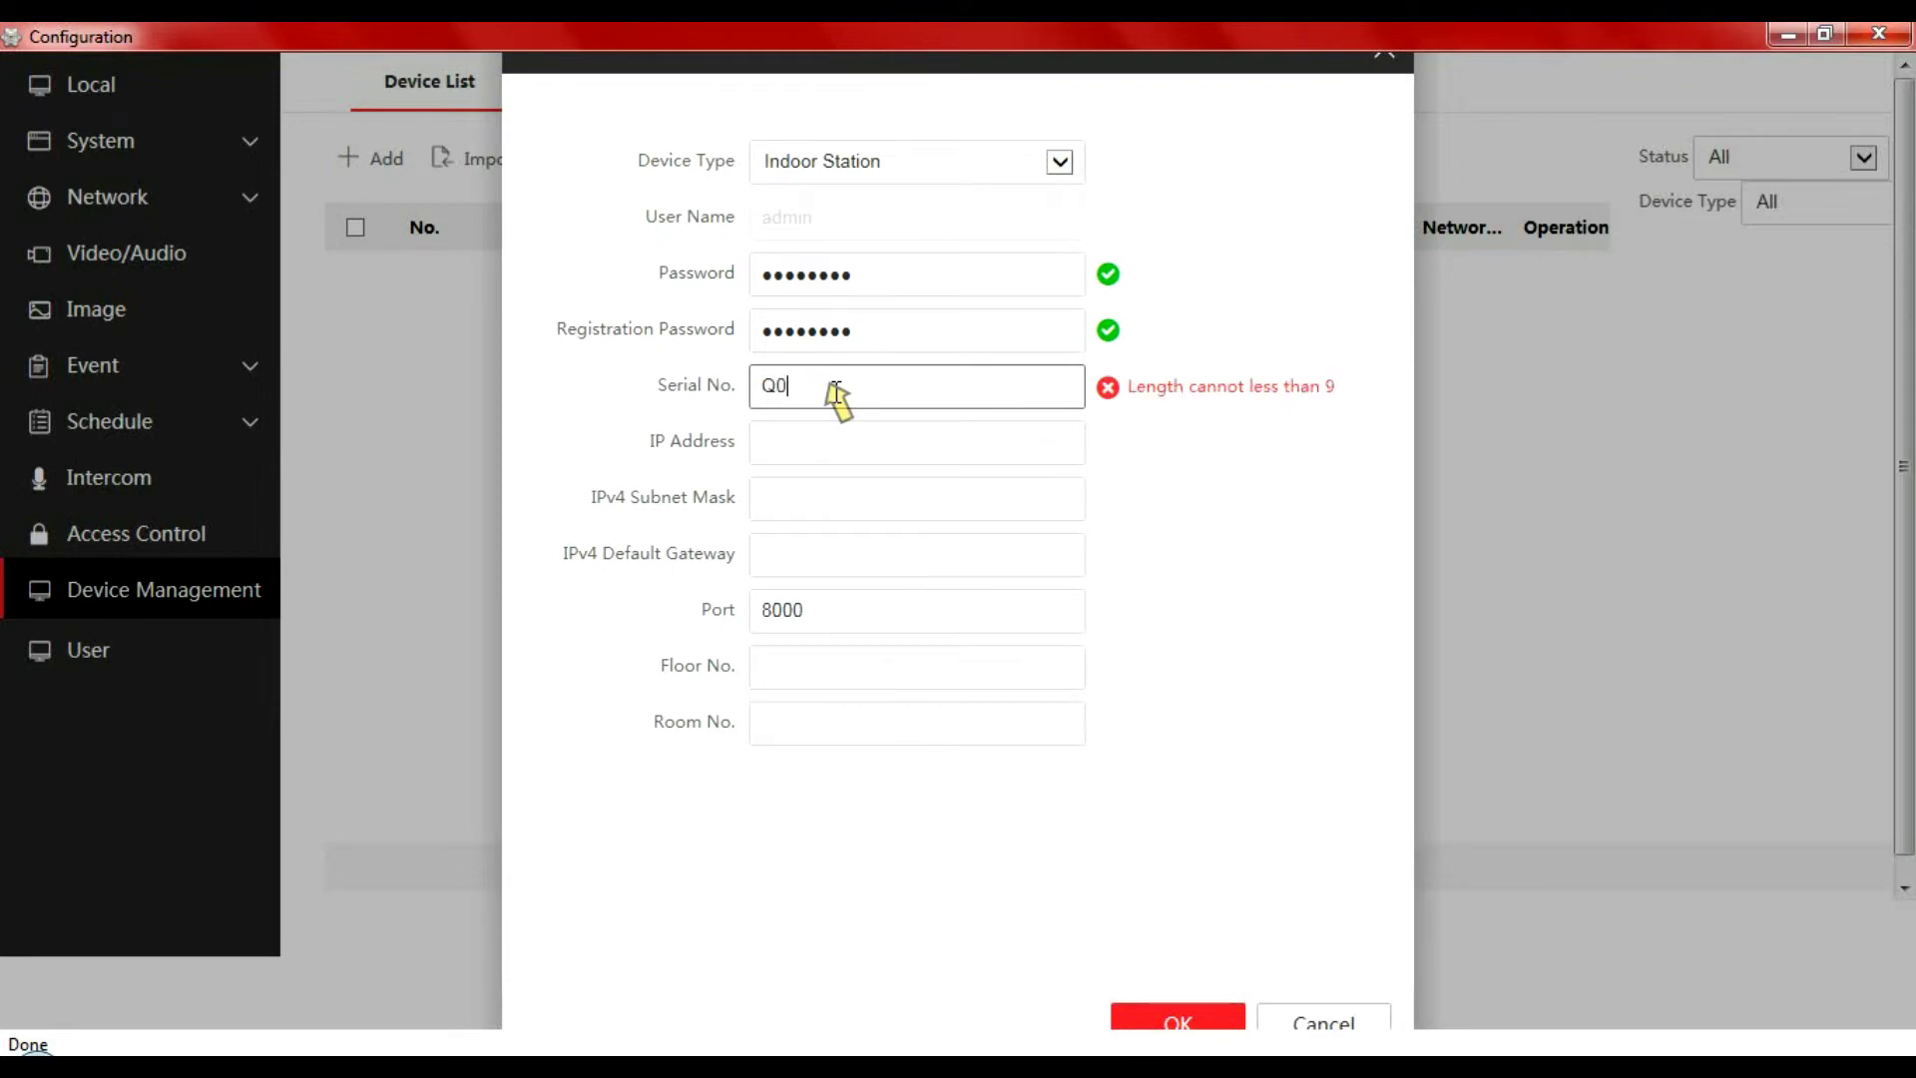
type("6658")
left_click(605, 878)
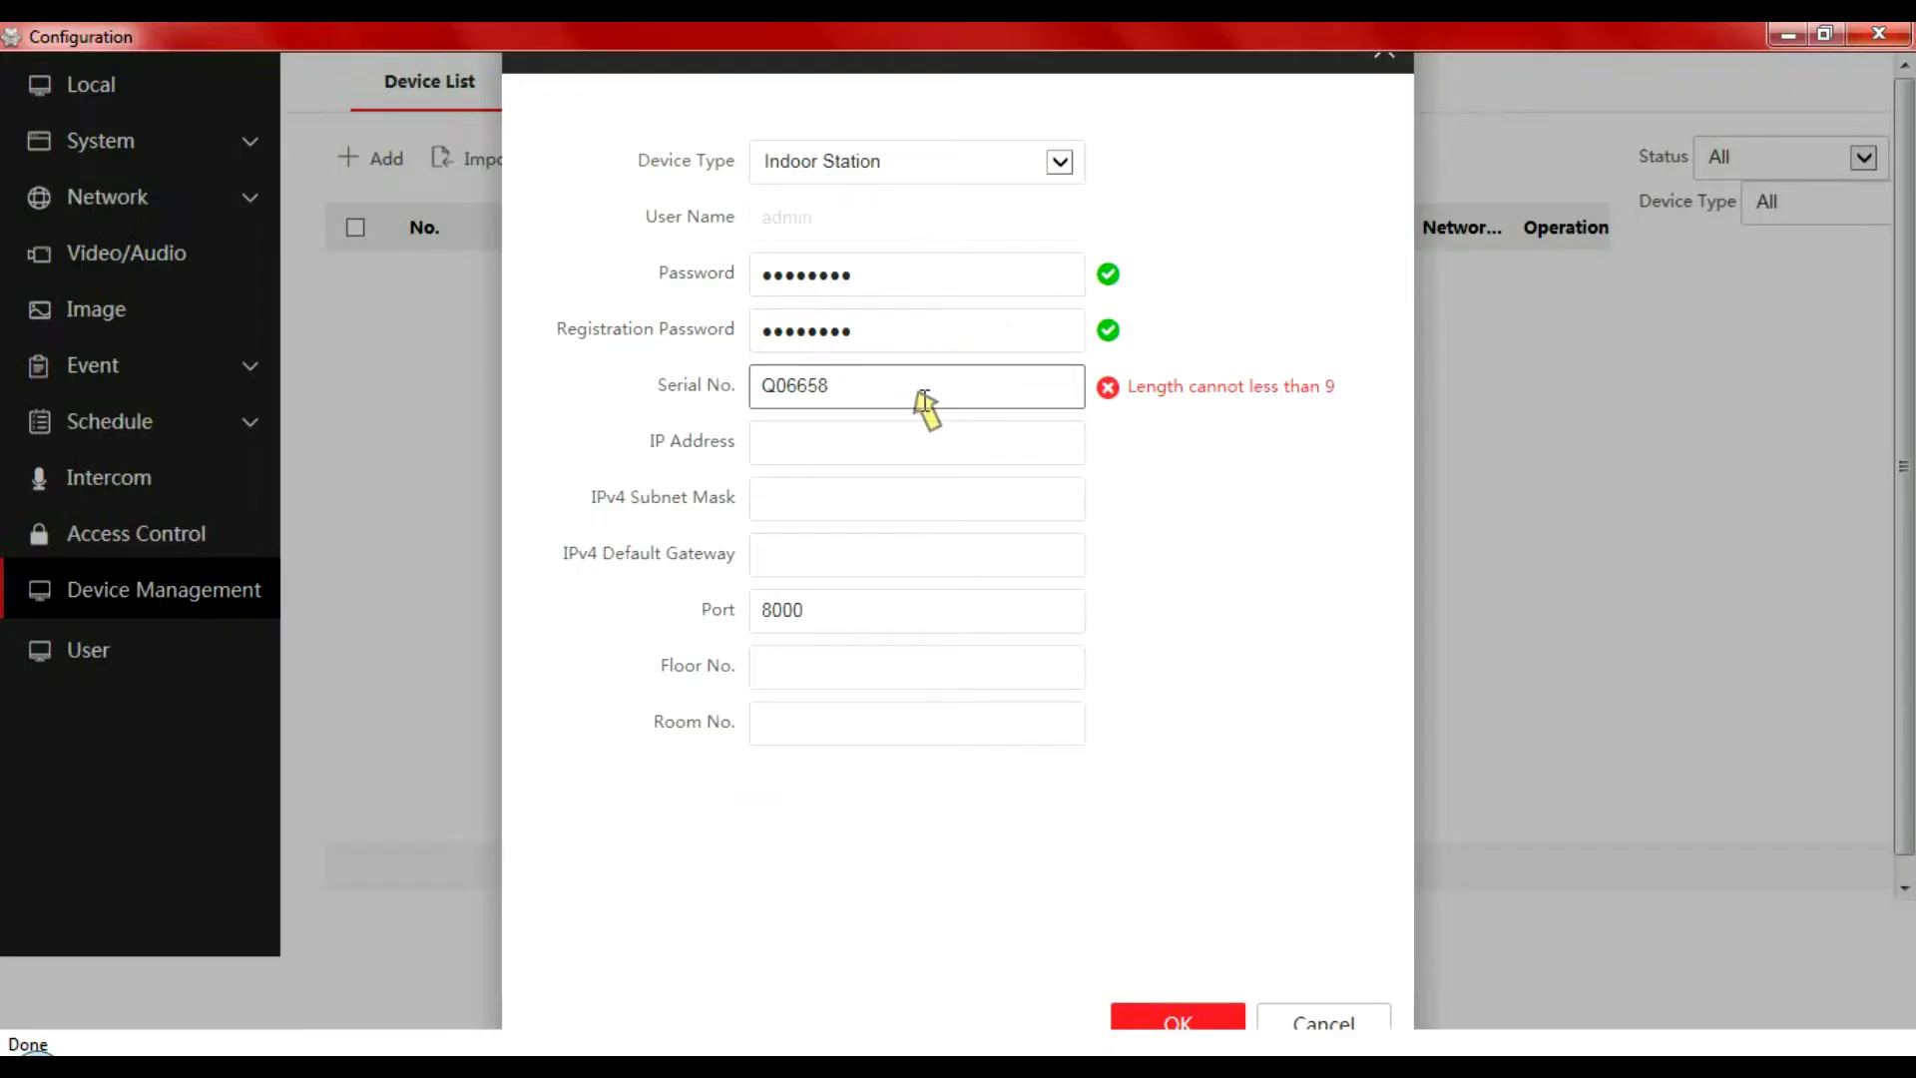
left_click(923, 392)
type("264")
left_click(884, 446)
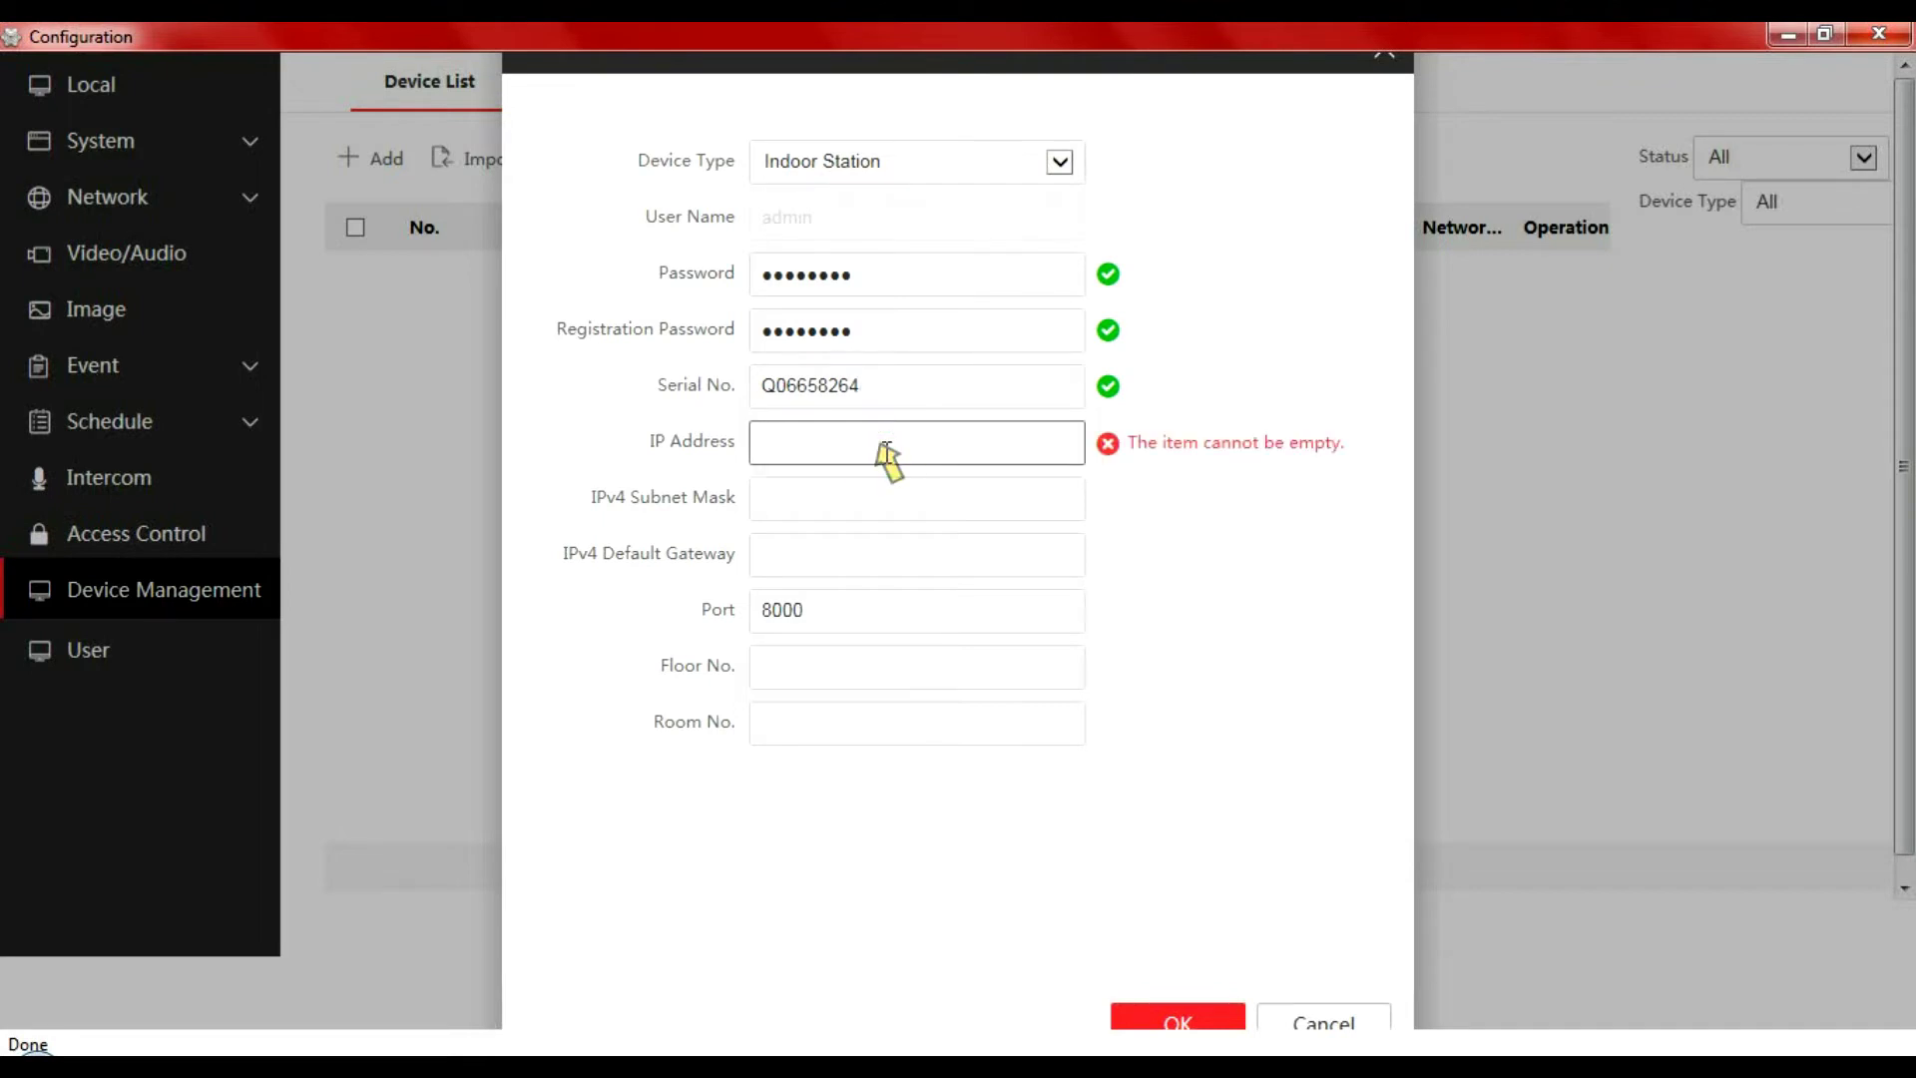
type("192")
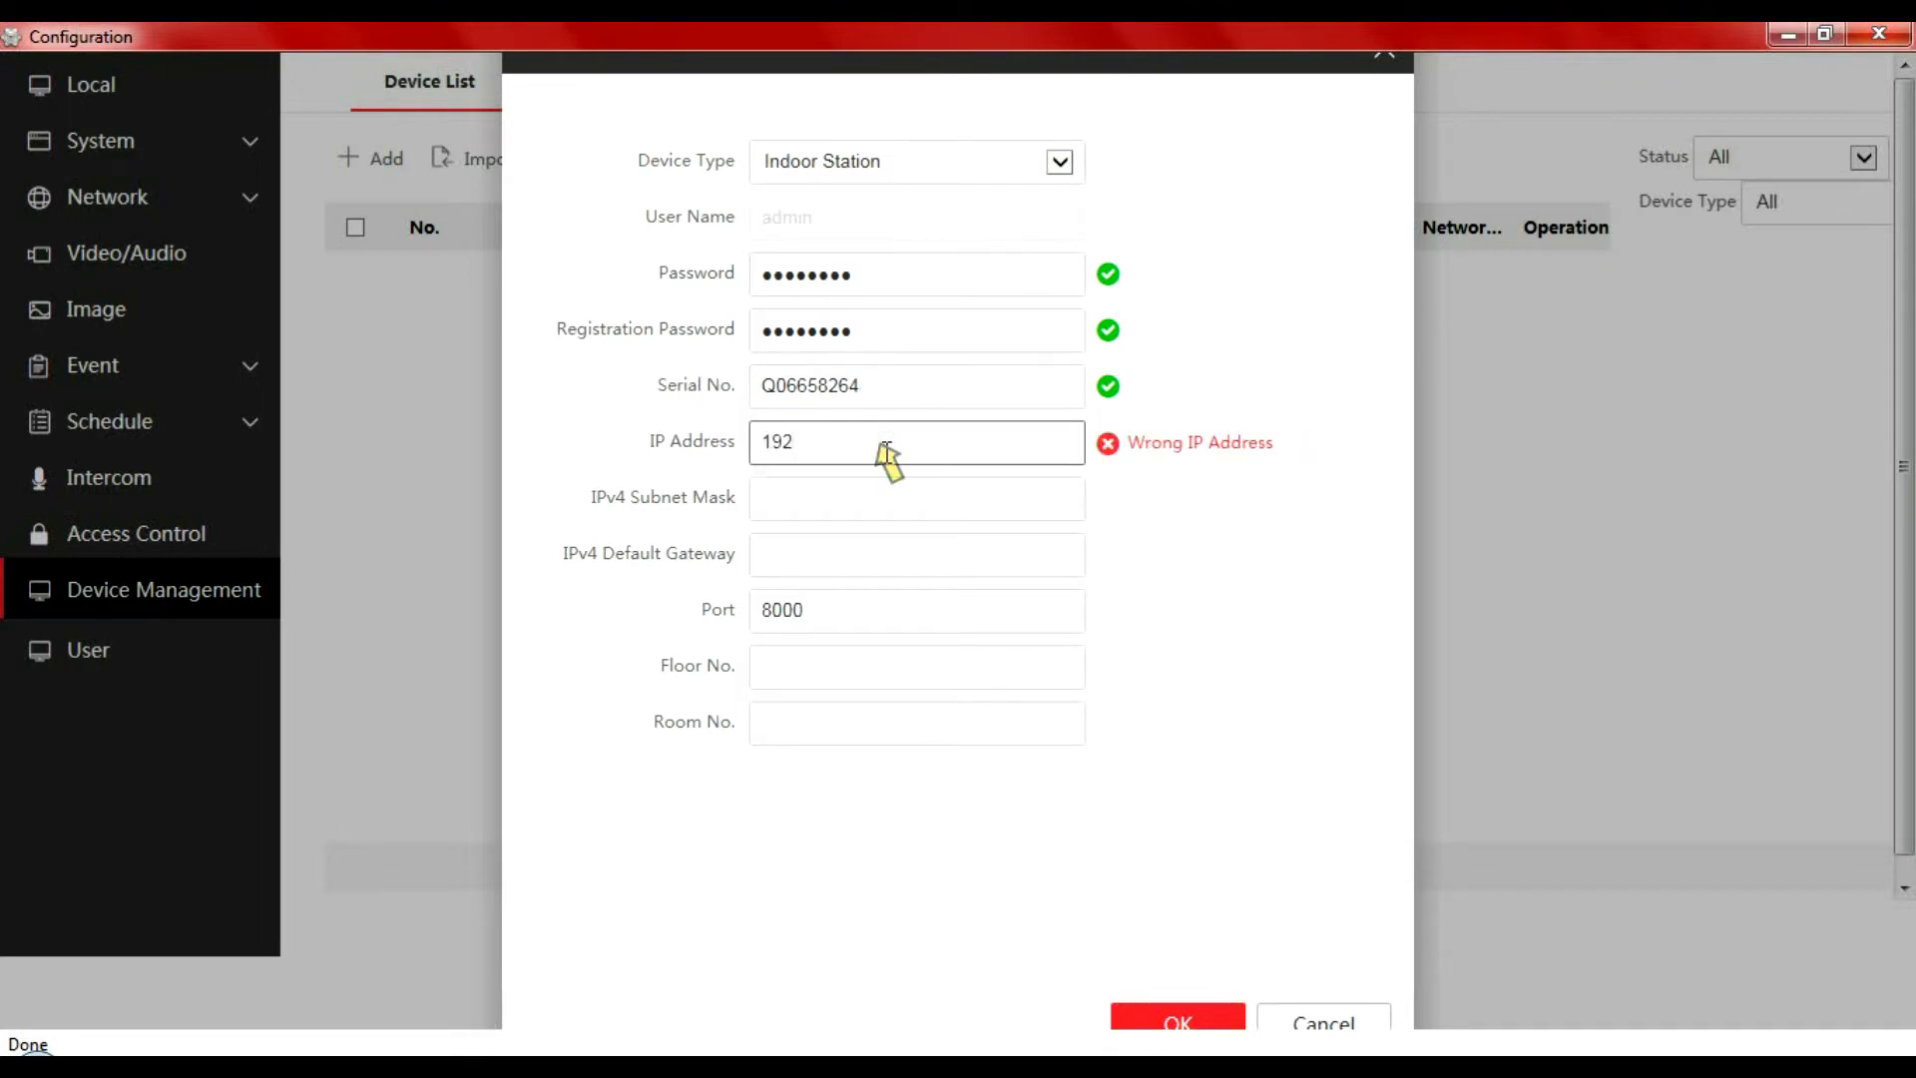
type(".168.1.")
mouse_move(629, 1065)
left_click(629, 928)
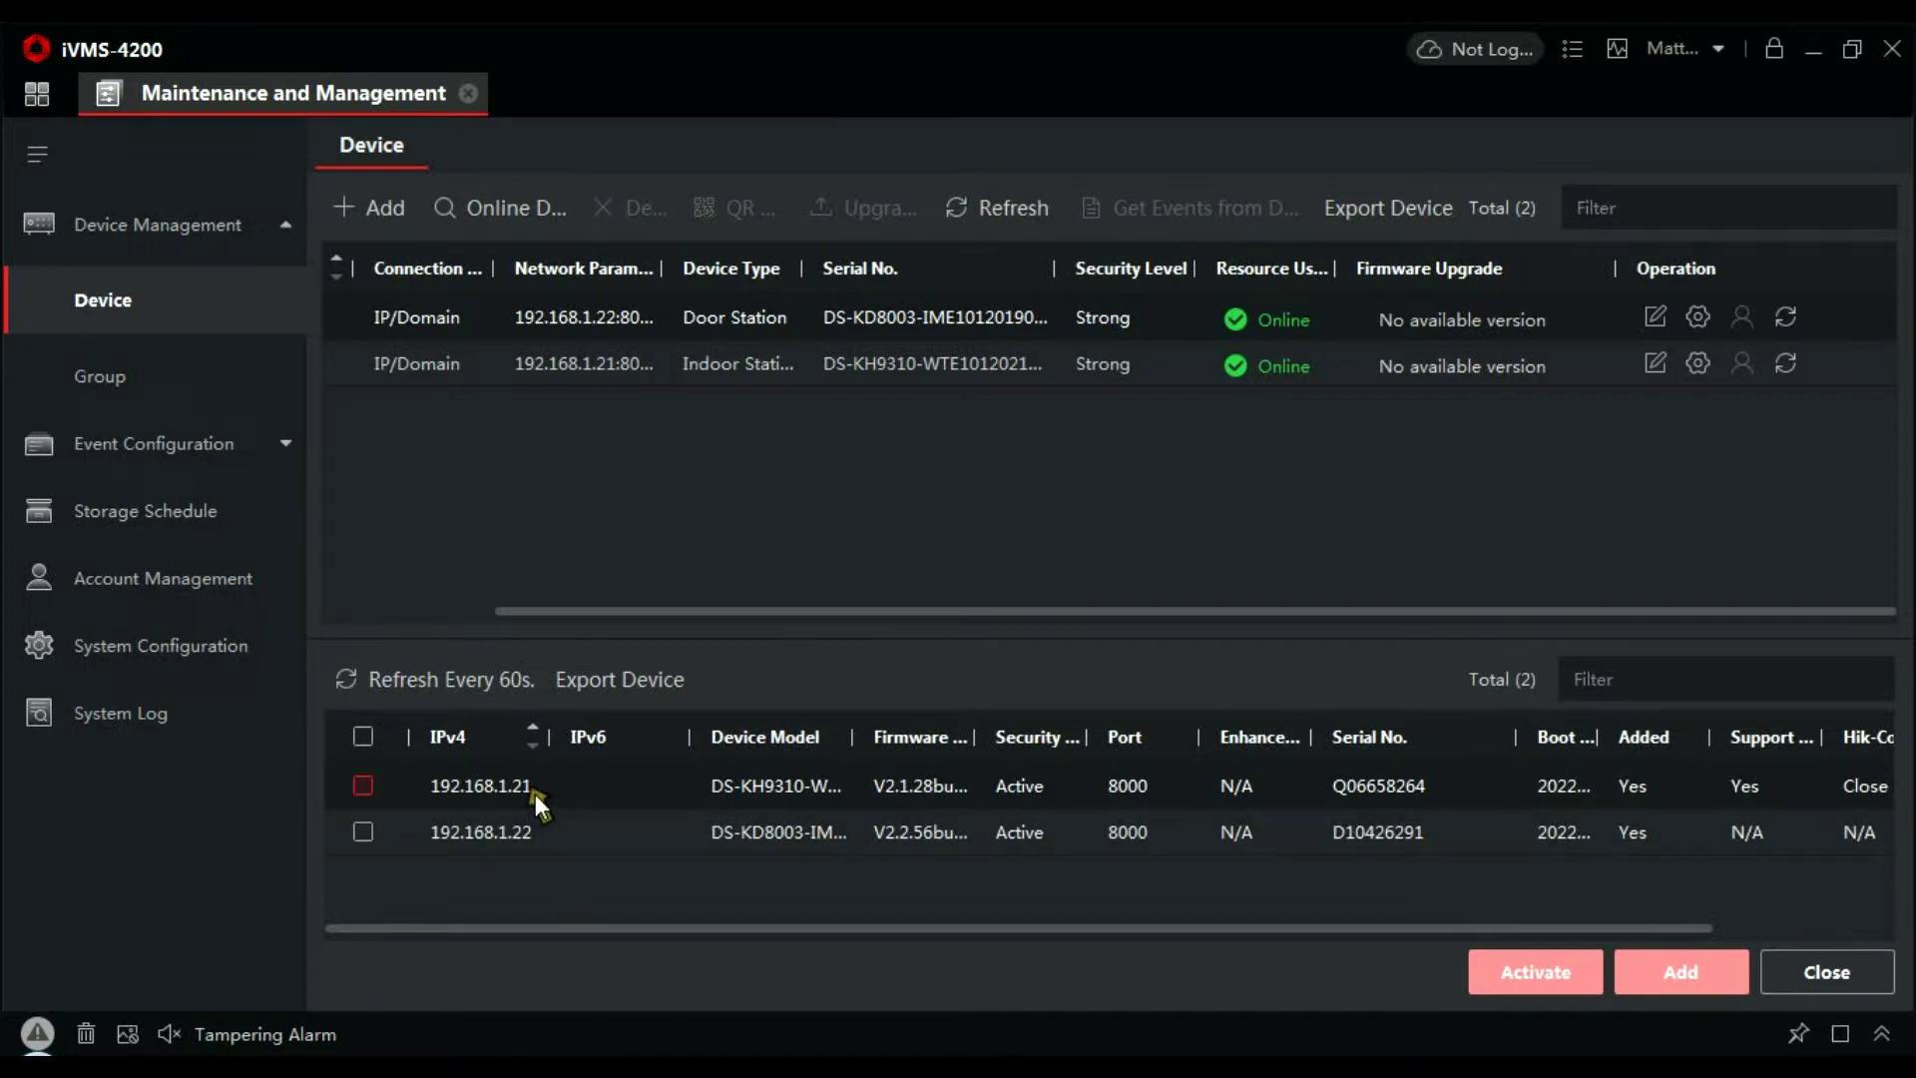
left_click(685, 1055)
left_click(870, 451)
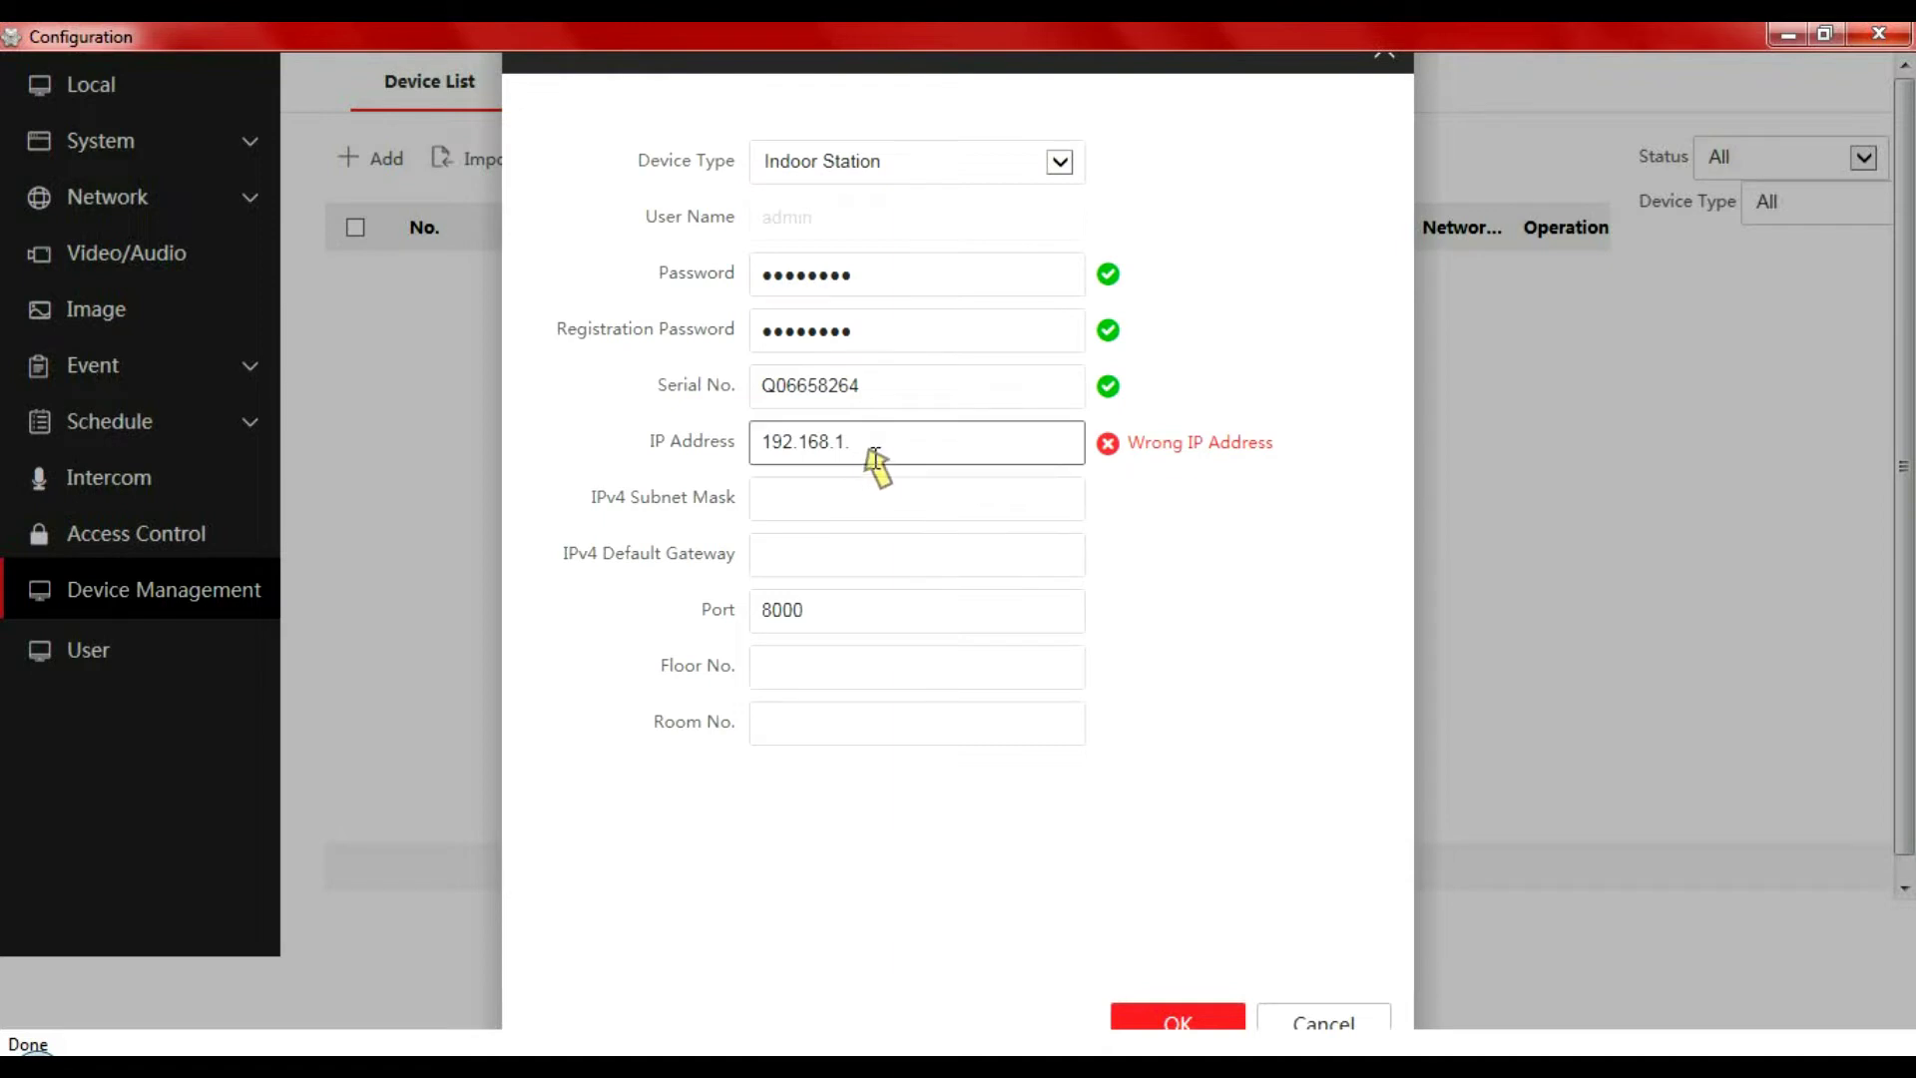
type("21")
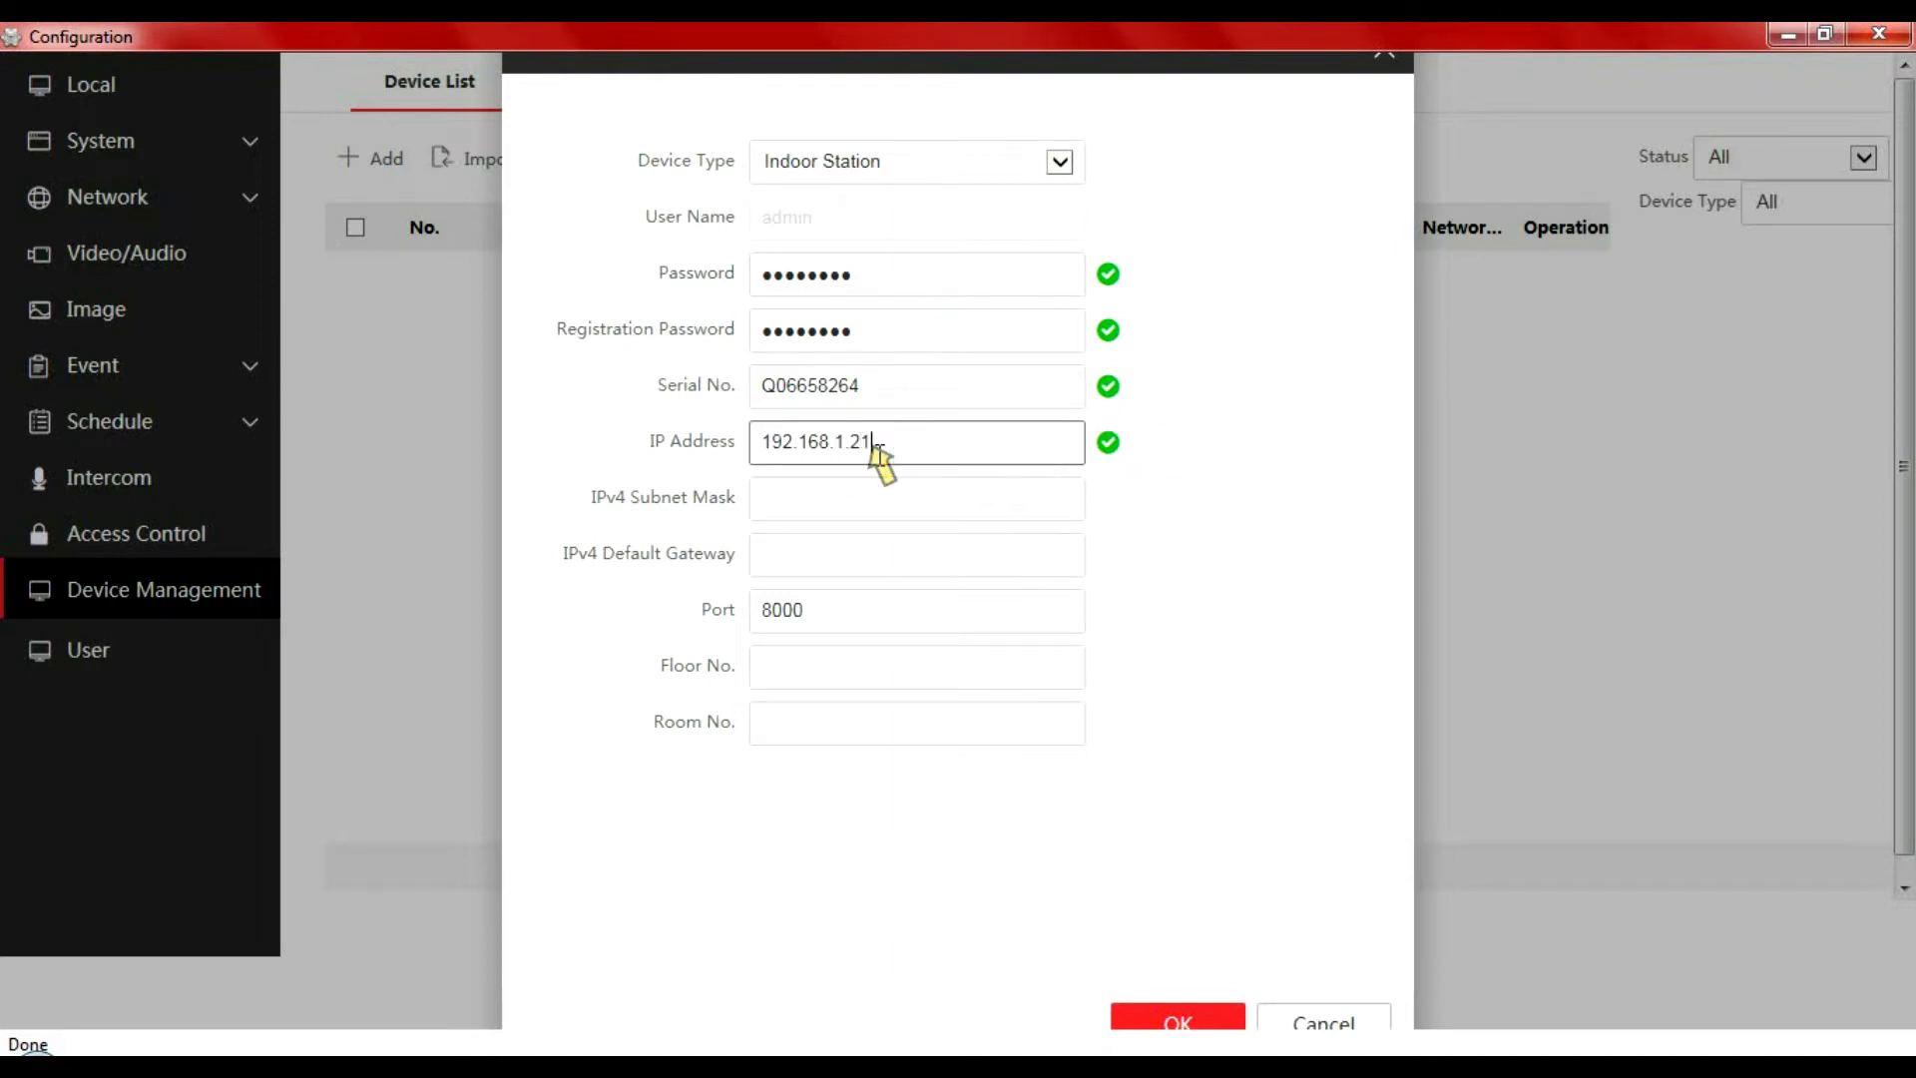
Set subnet mask 255.255.255.0, gateway 192.168.1.254, floor 1 and room 1, then confirm
left_click(860, 496)
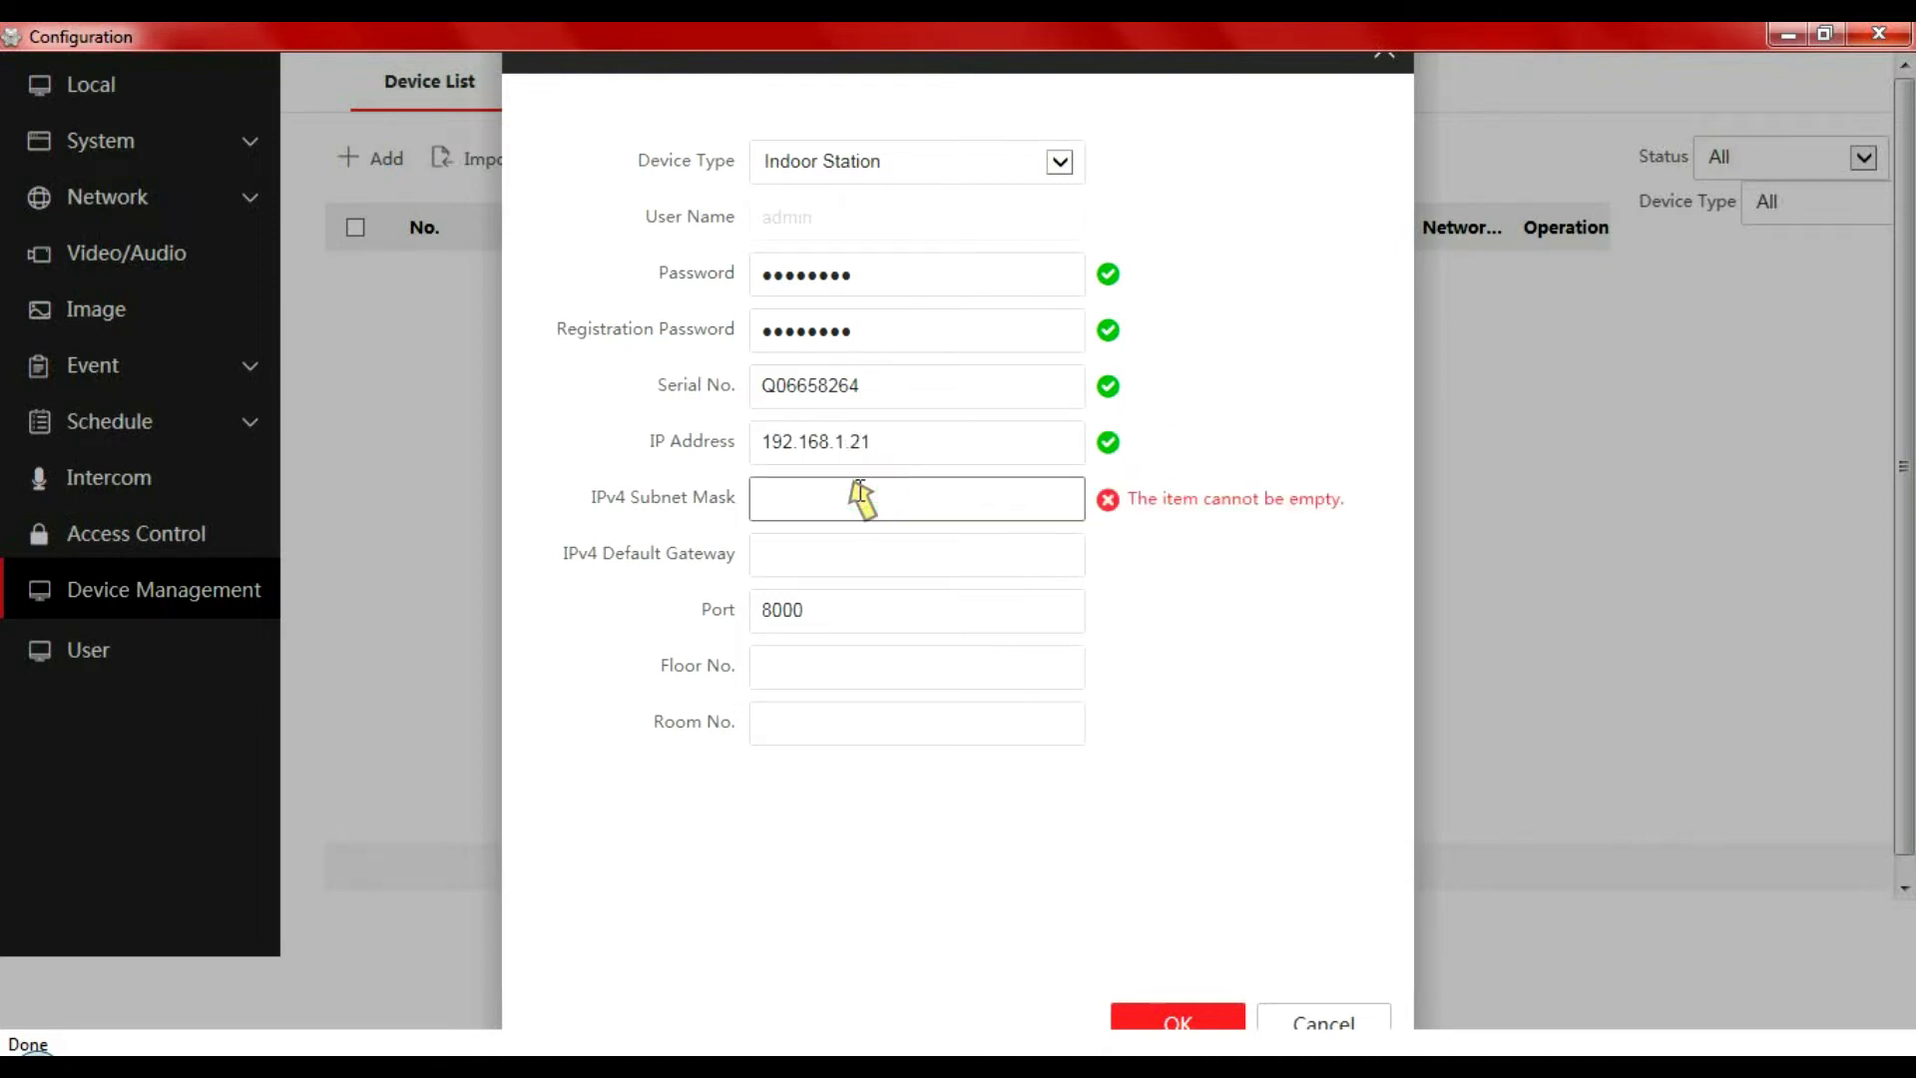
type("2")
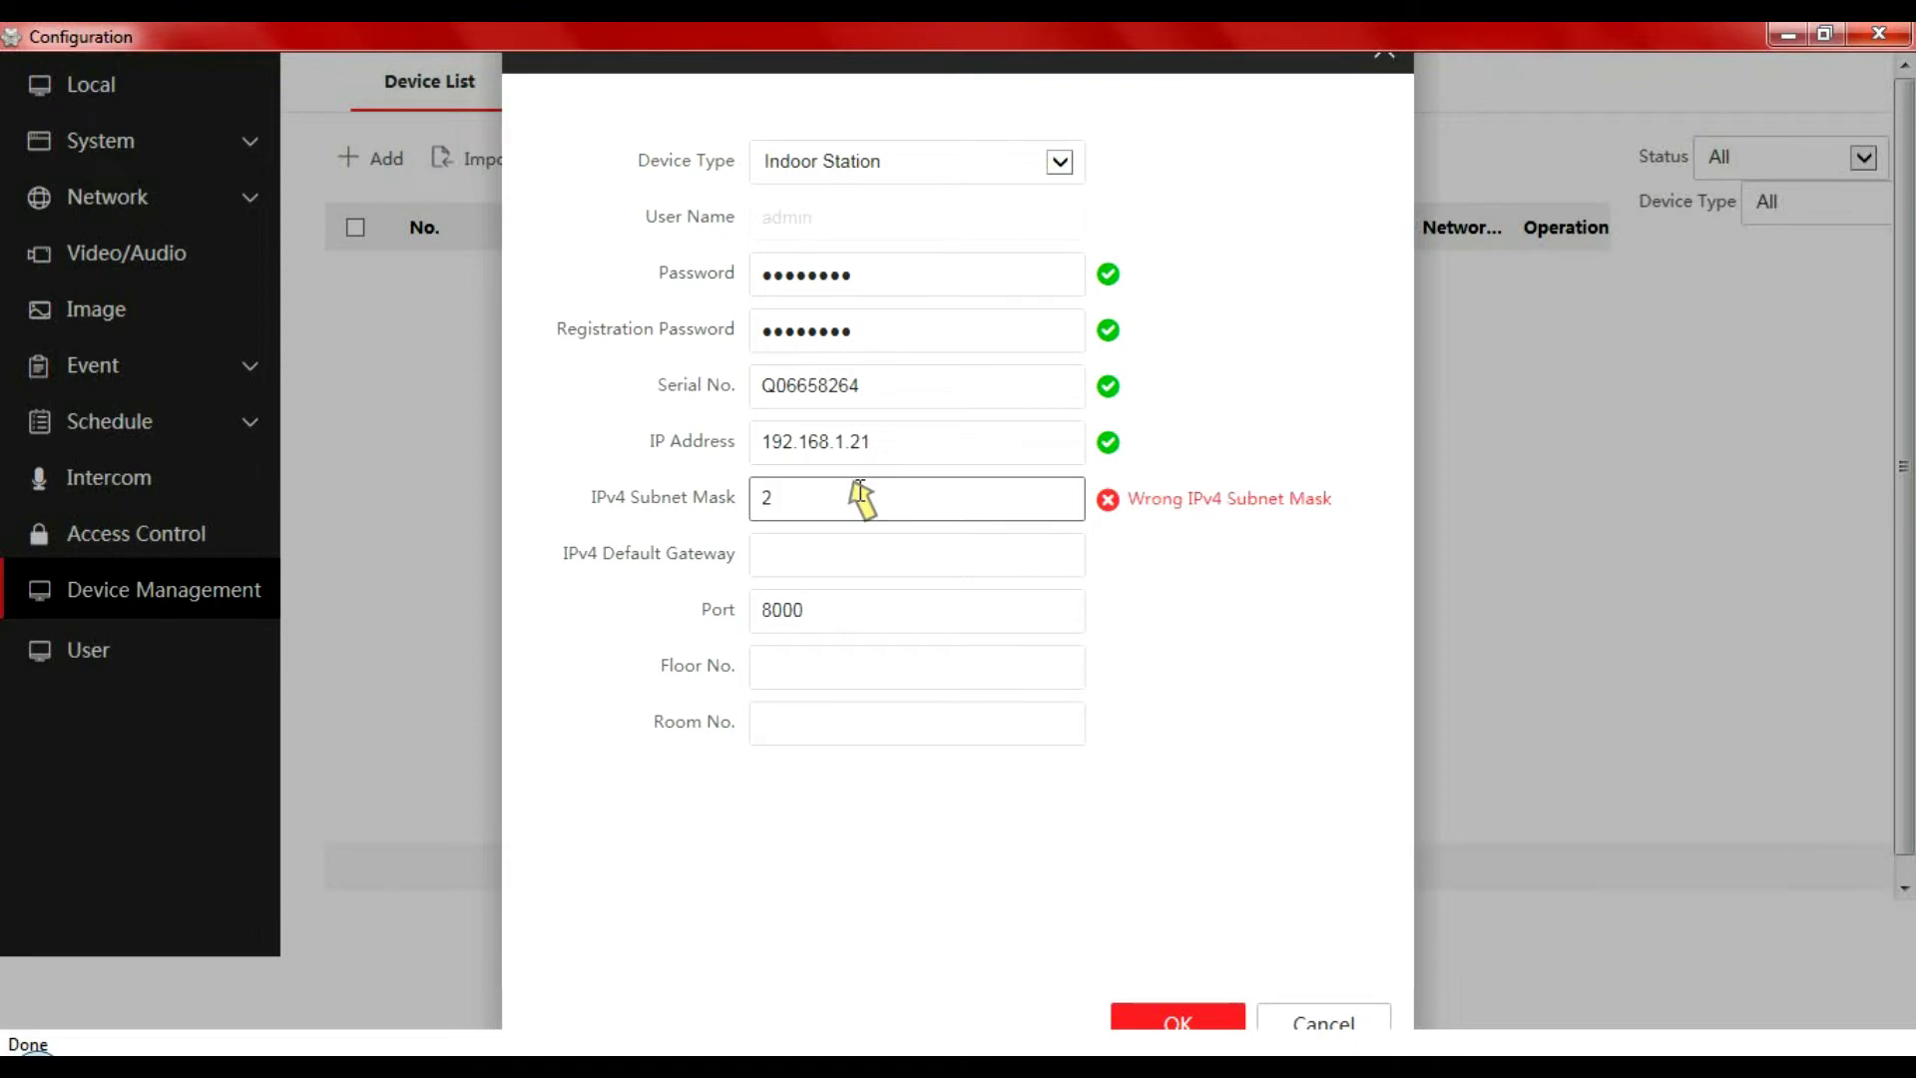
type("55.255.255.0")
left_click(834, 556)
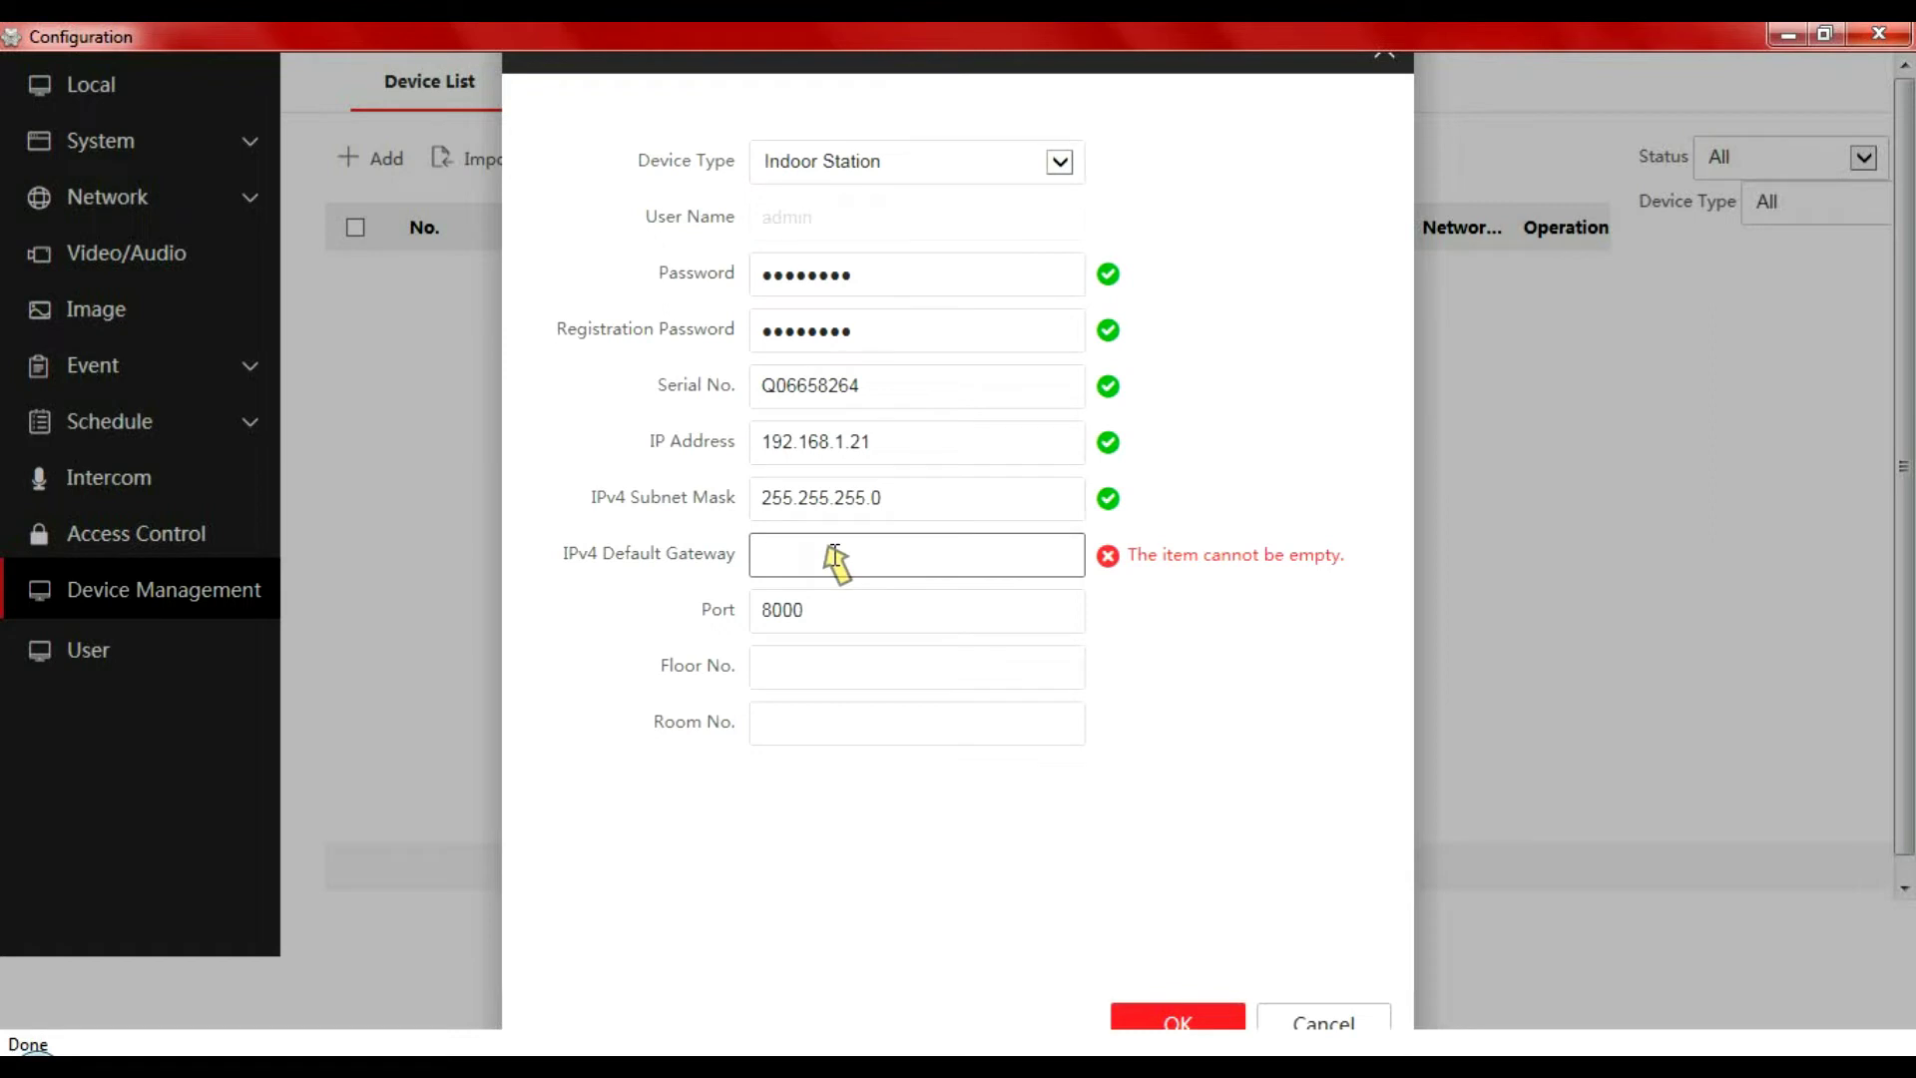
type("192.")
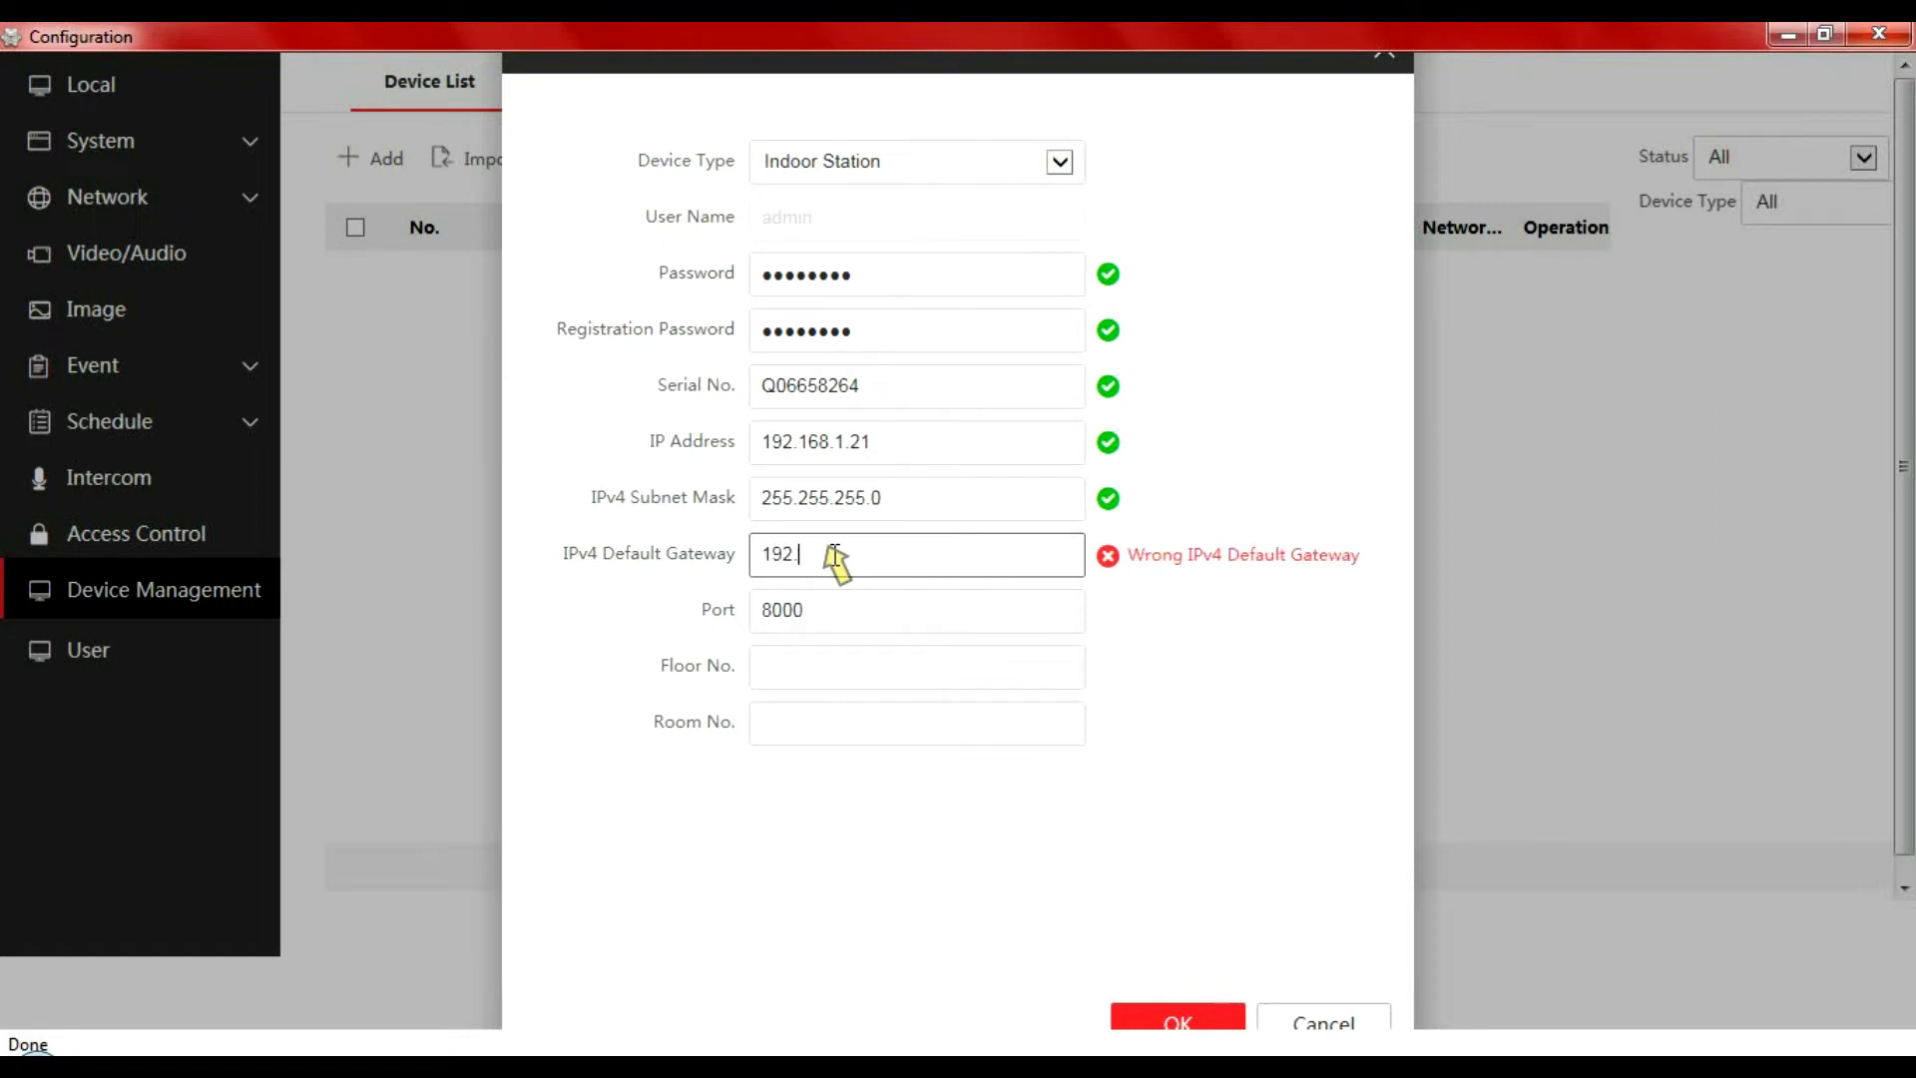
type("168.1.254")
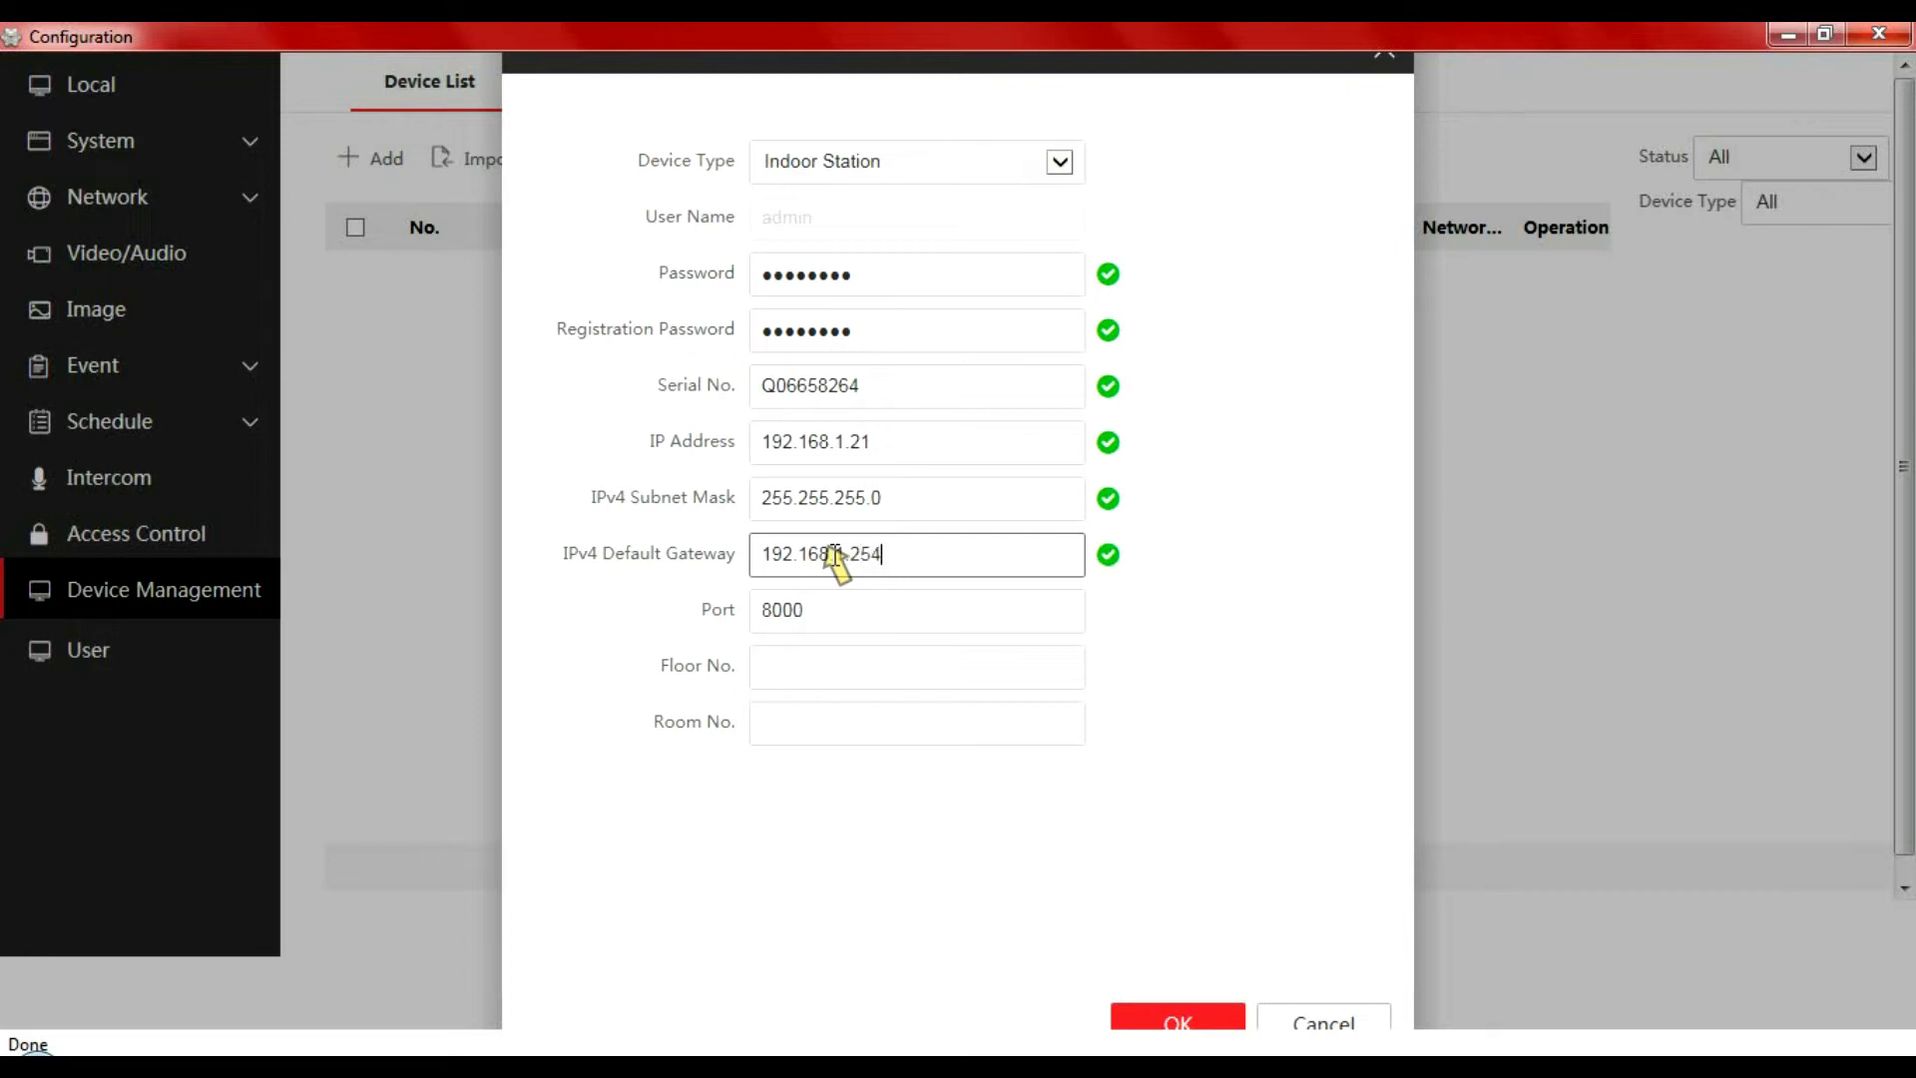
left_click(814, 671)
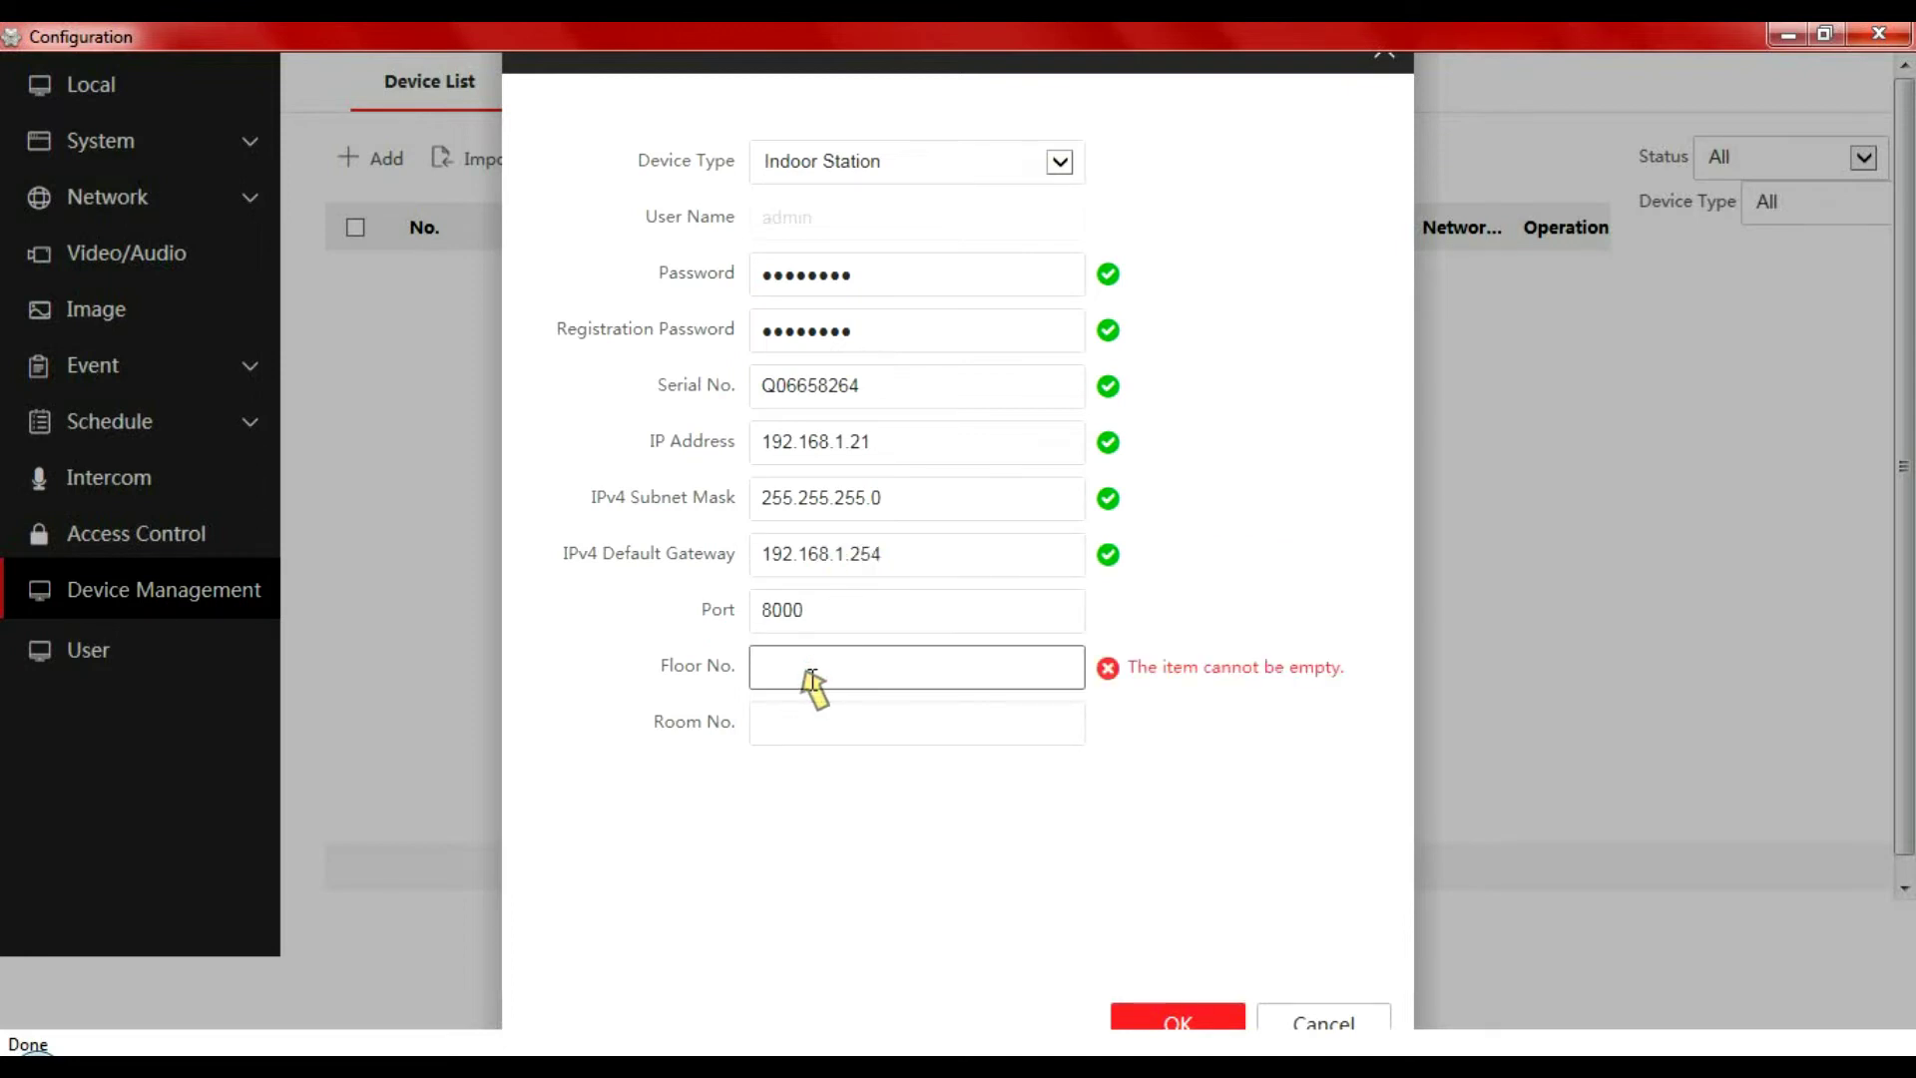
type("1")
left_click(806, 726)
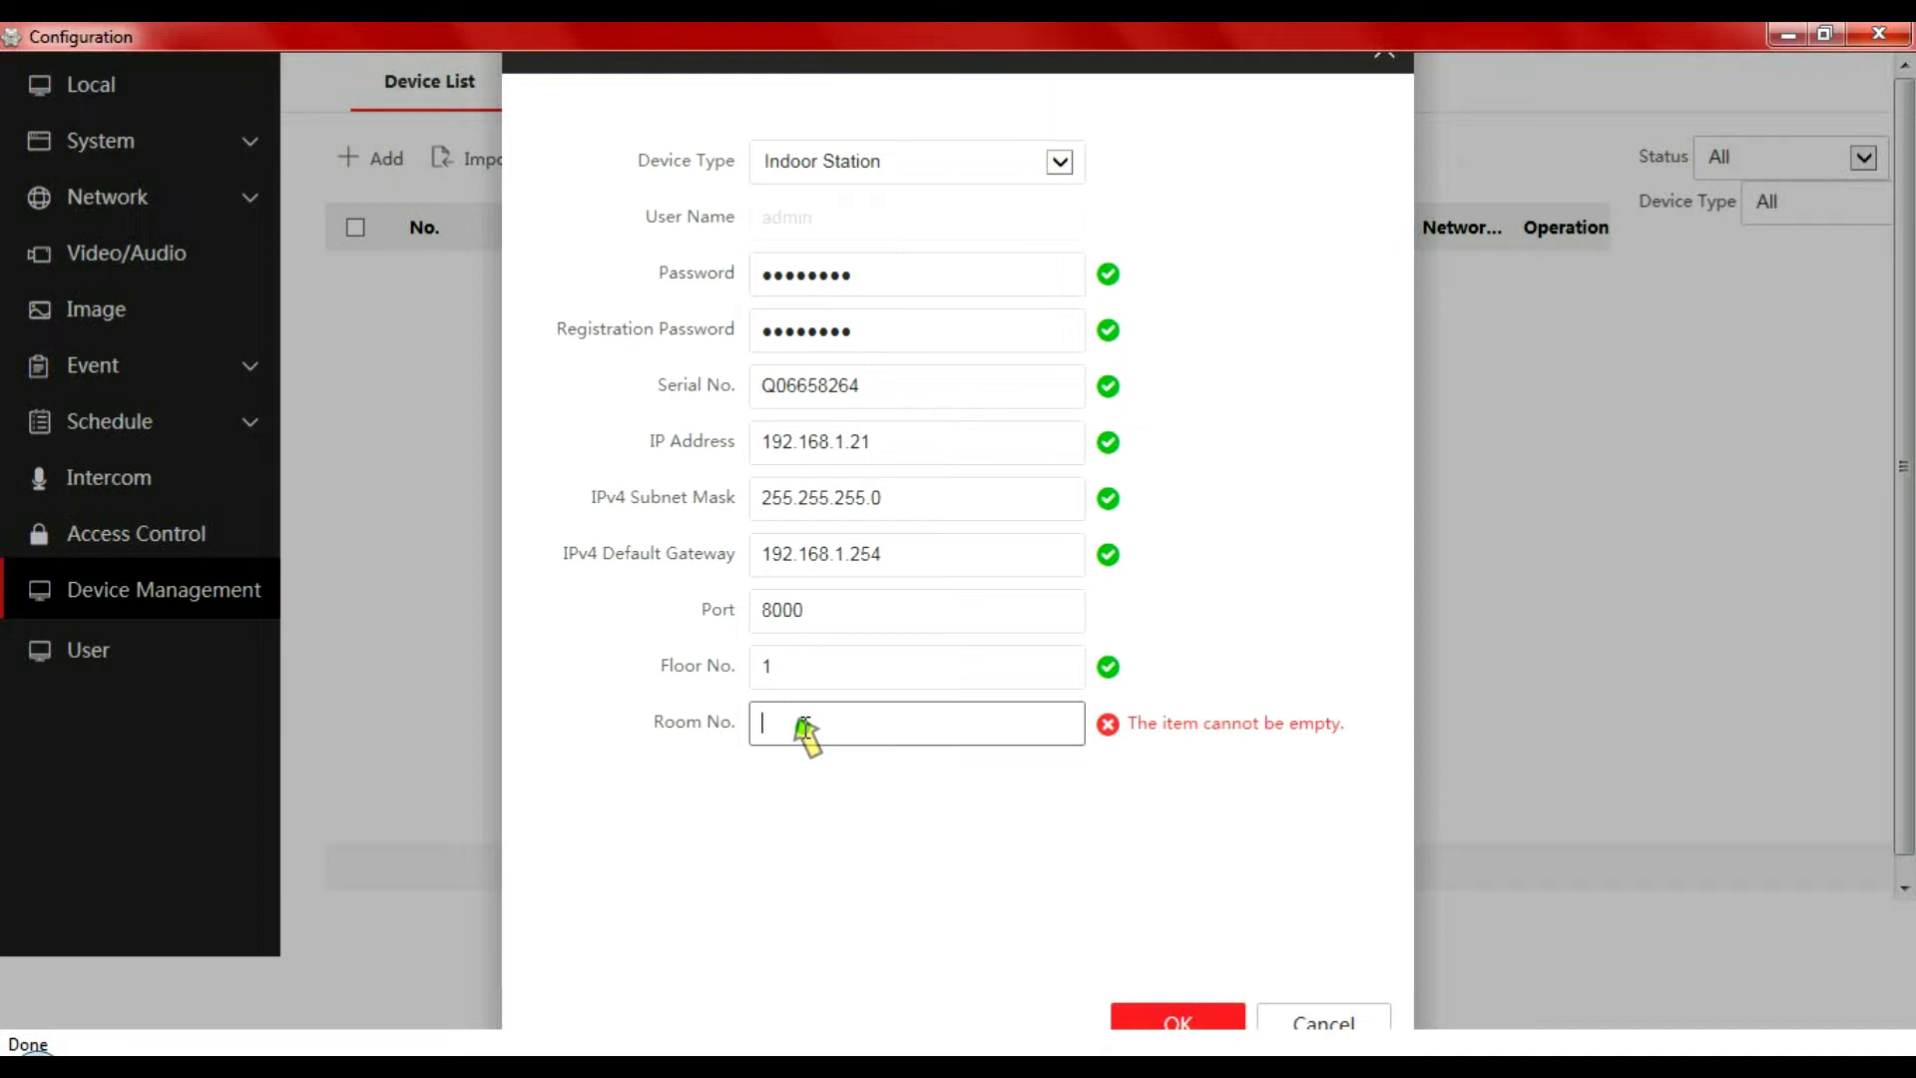
type("1")
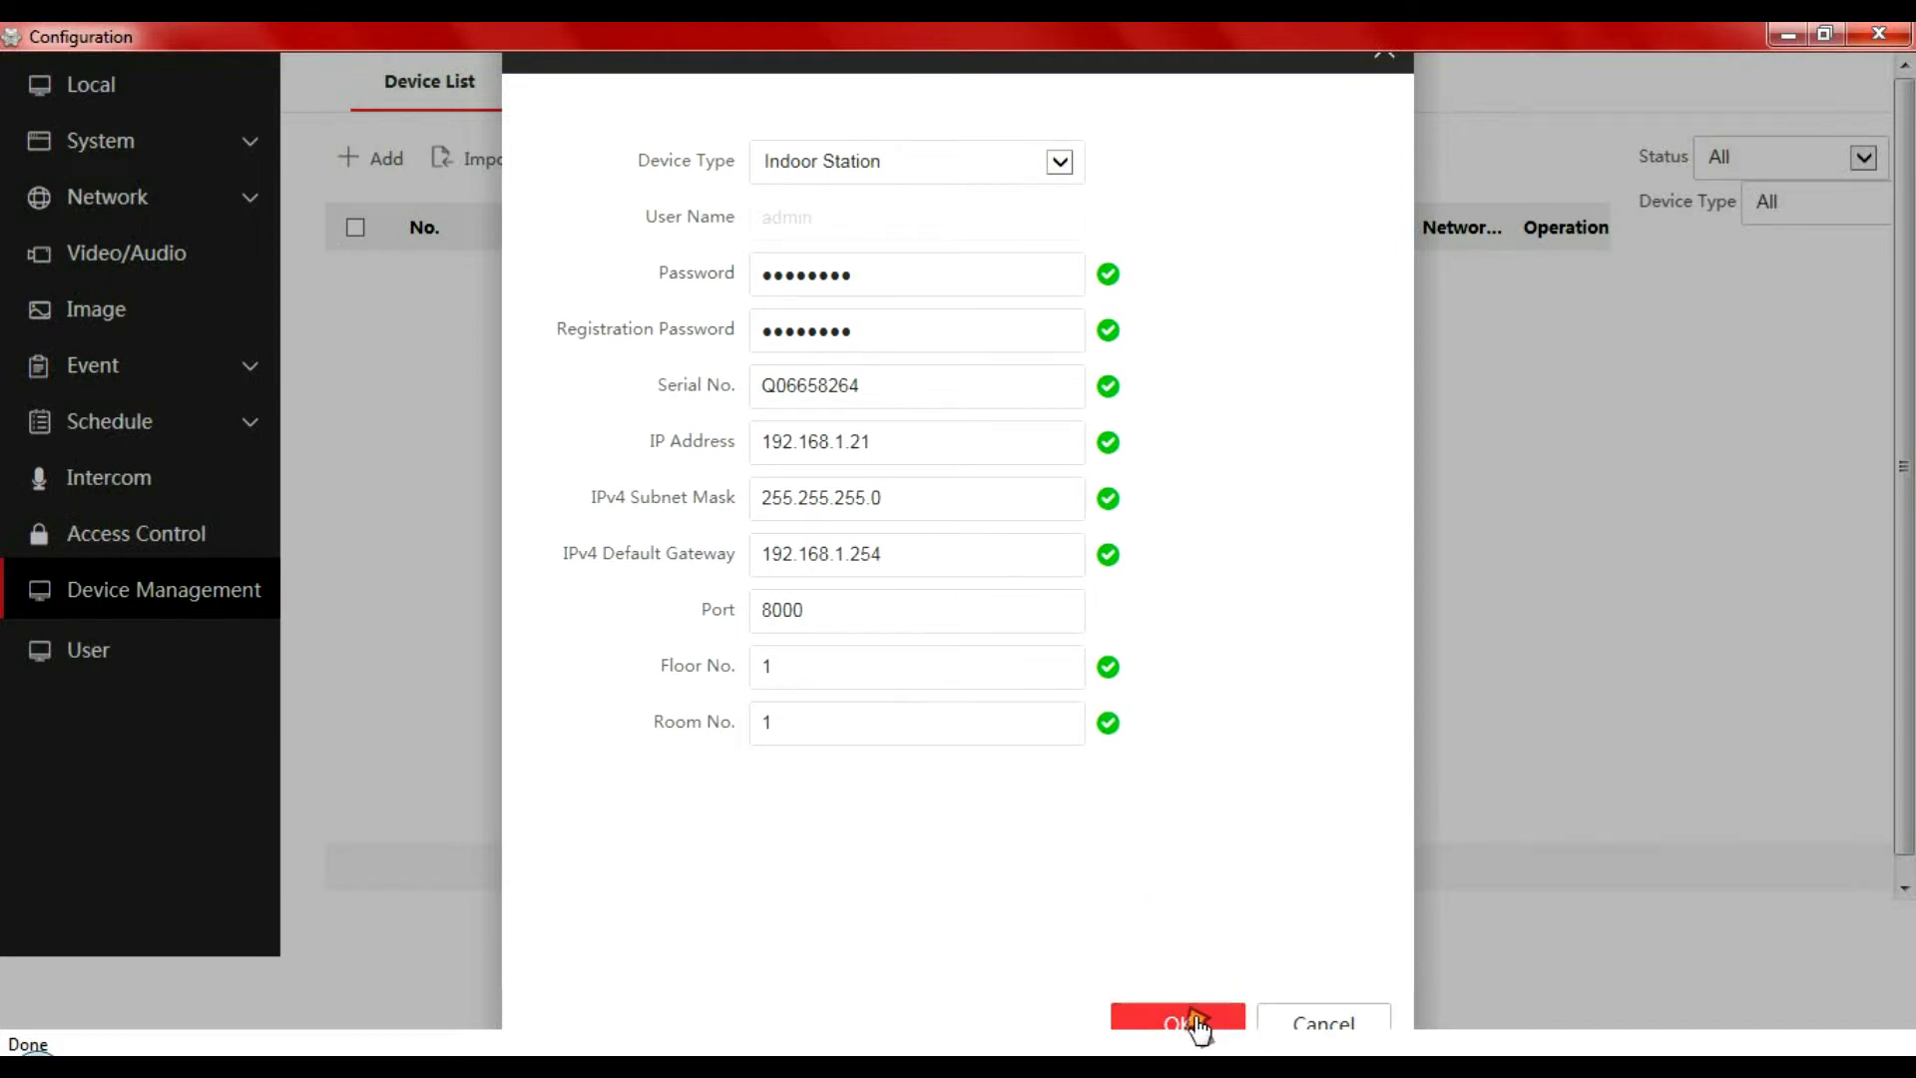
left_click(1193, 1019)
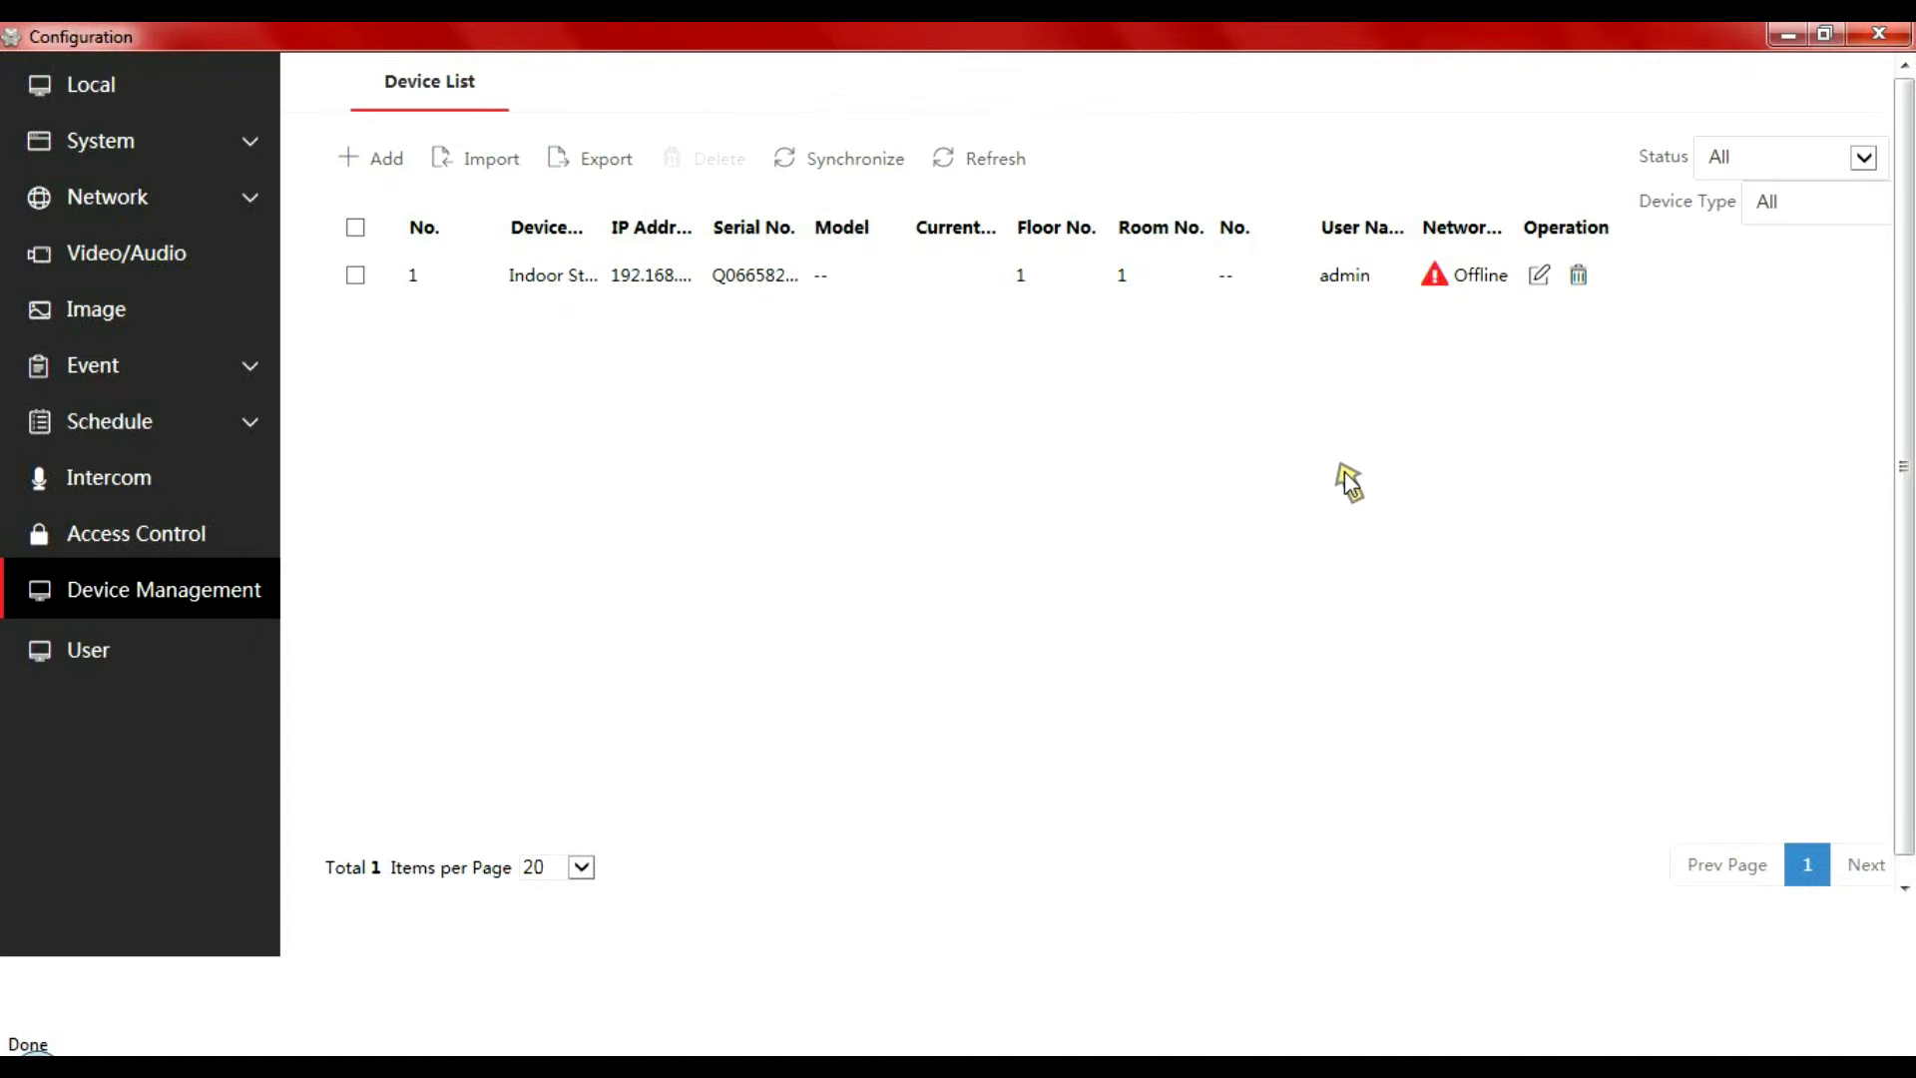
Save a registration password in the door station's Intercom Session Settings
left_click(121, 476)
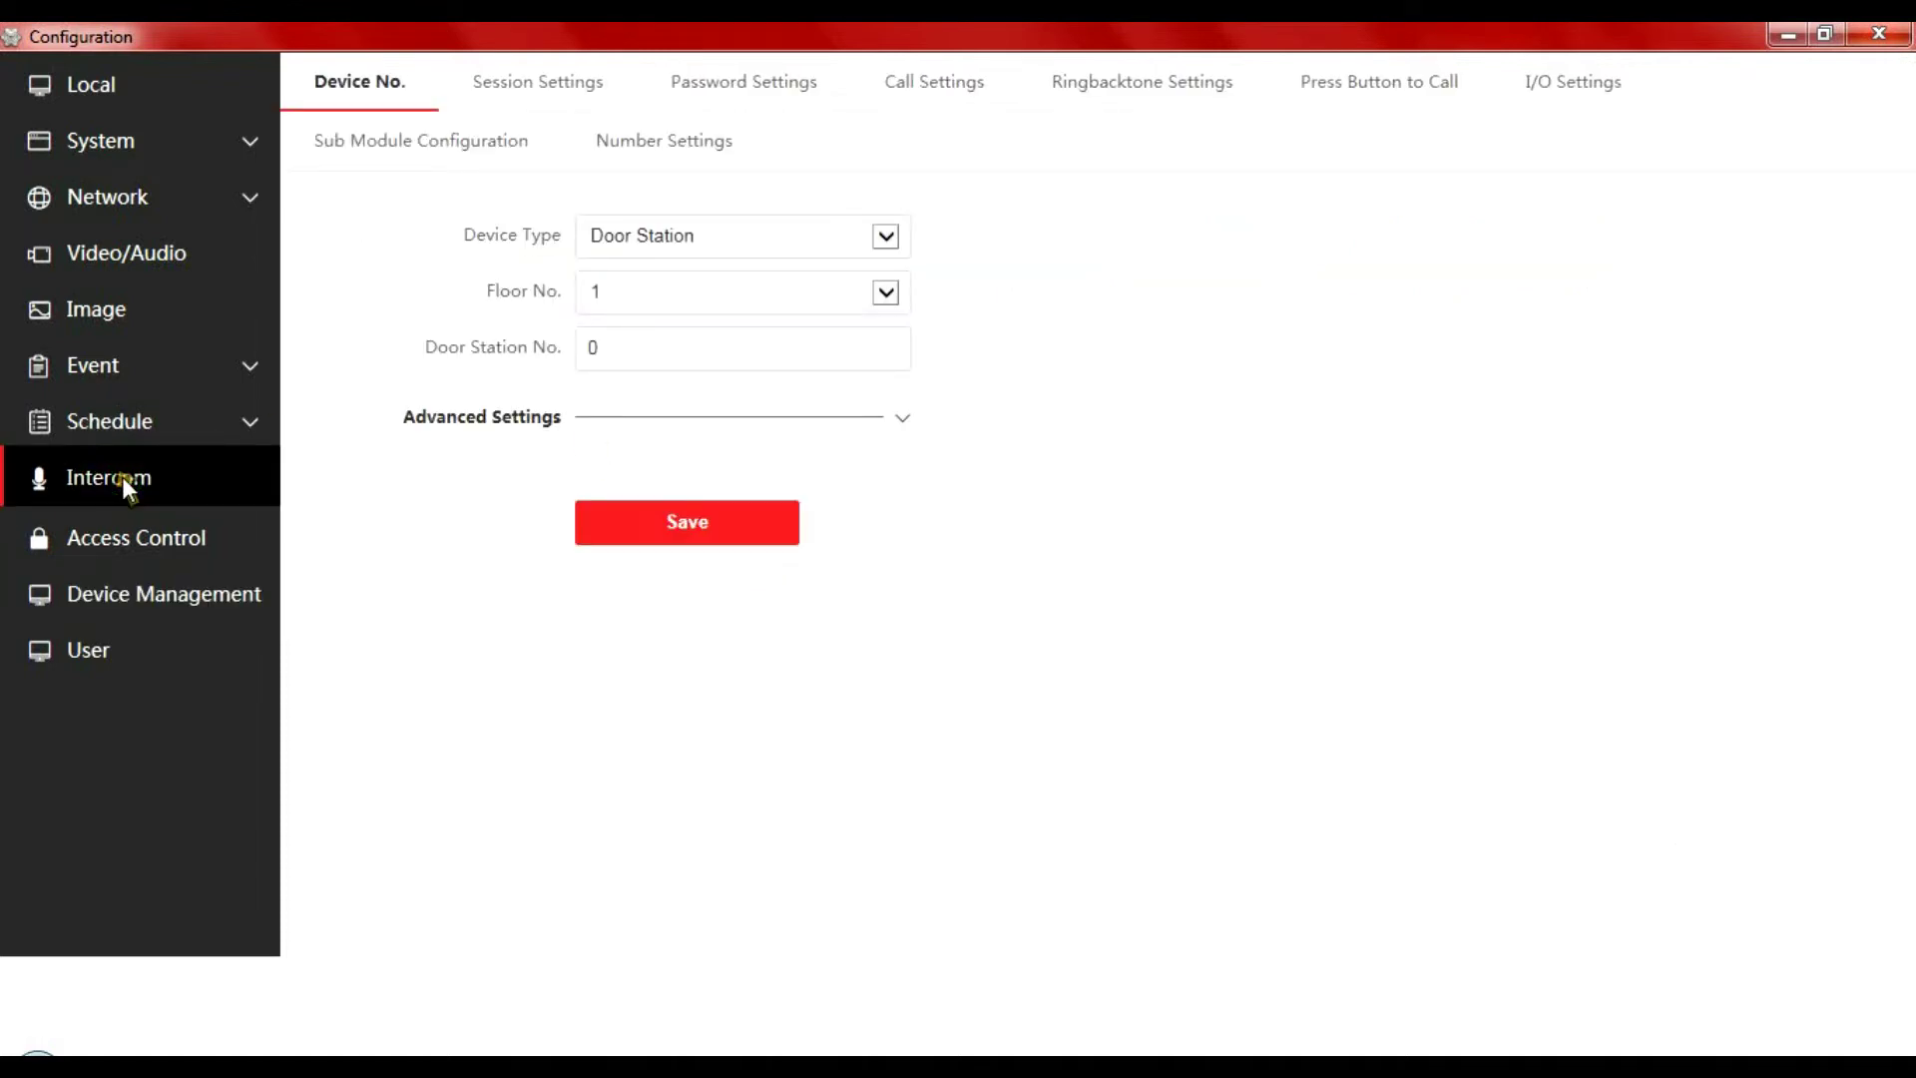
left_click(498, 81)
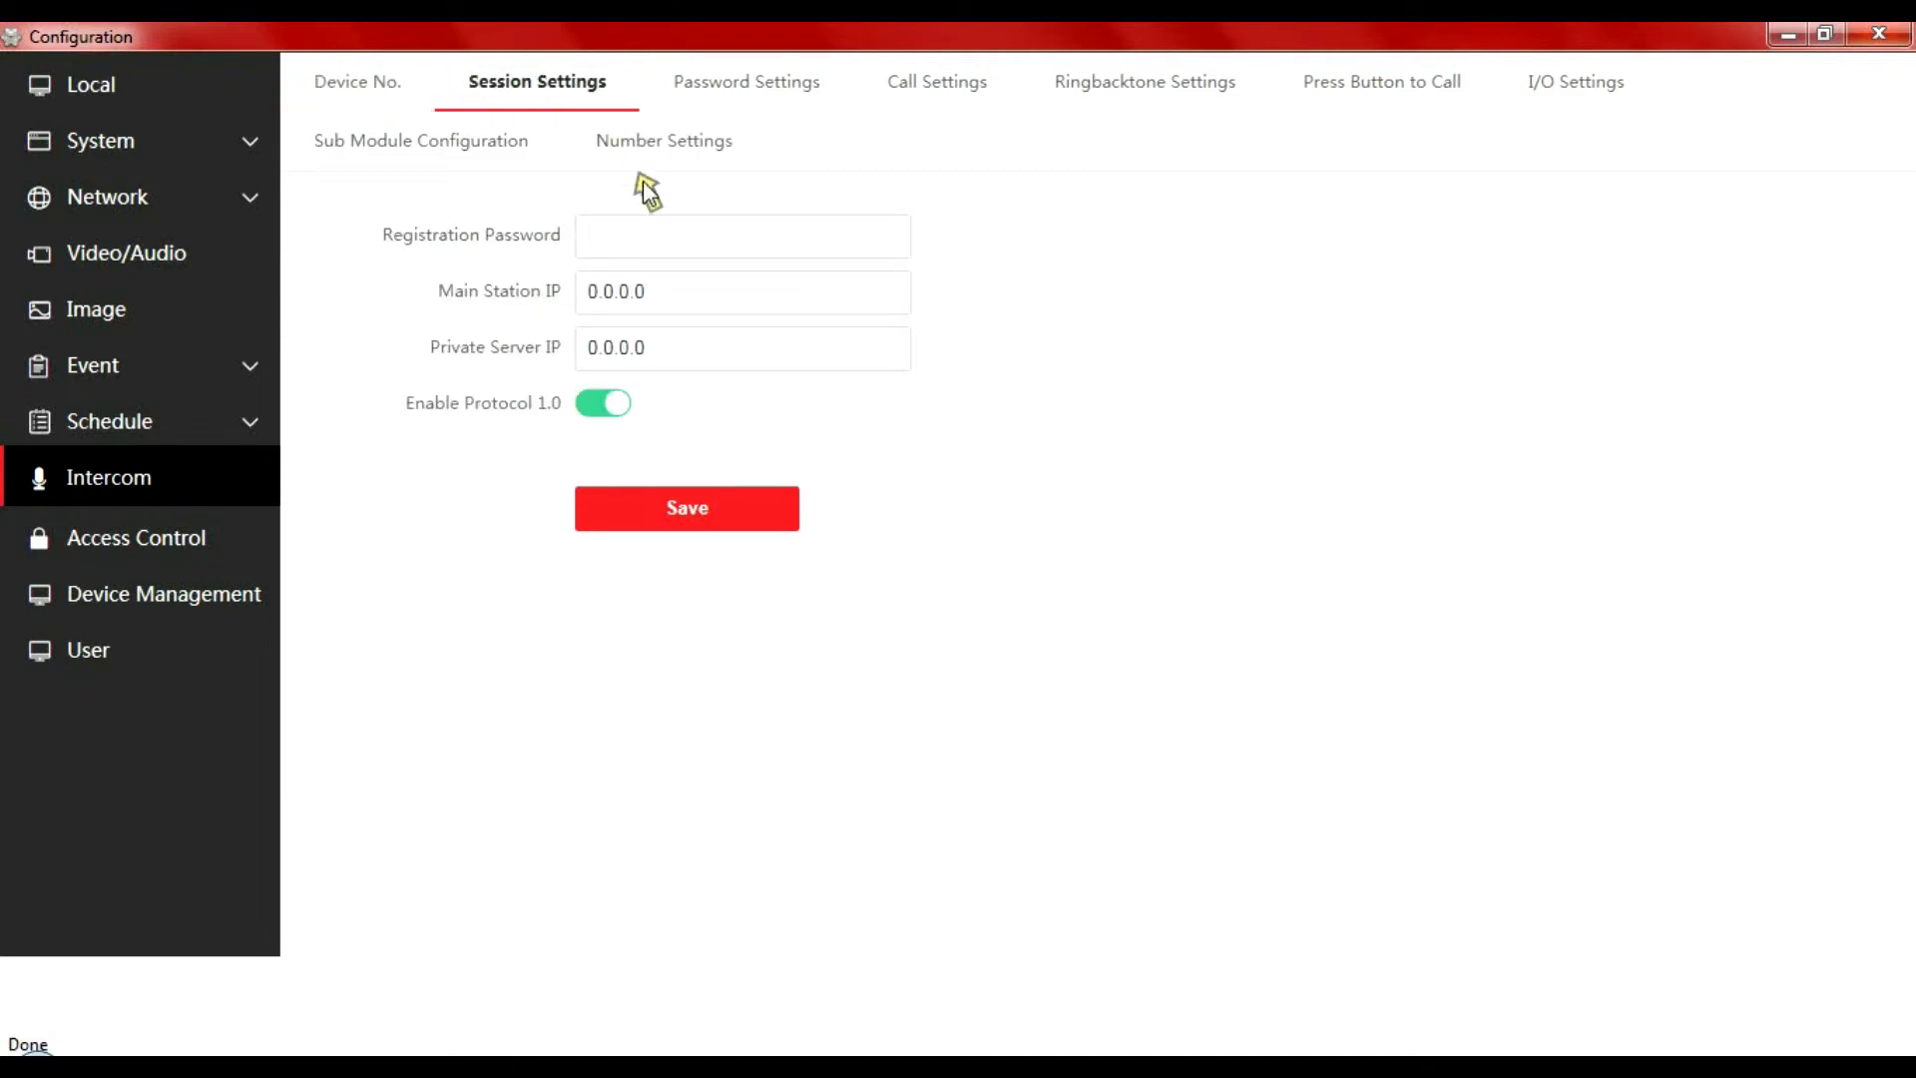
left_click(638, 234)
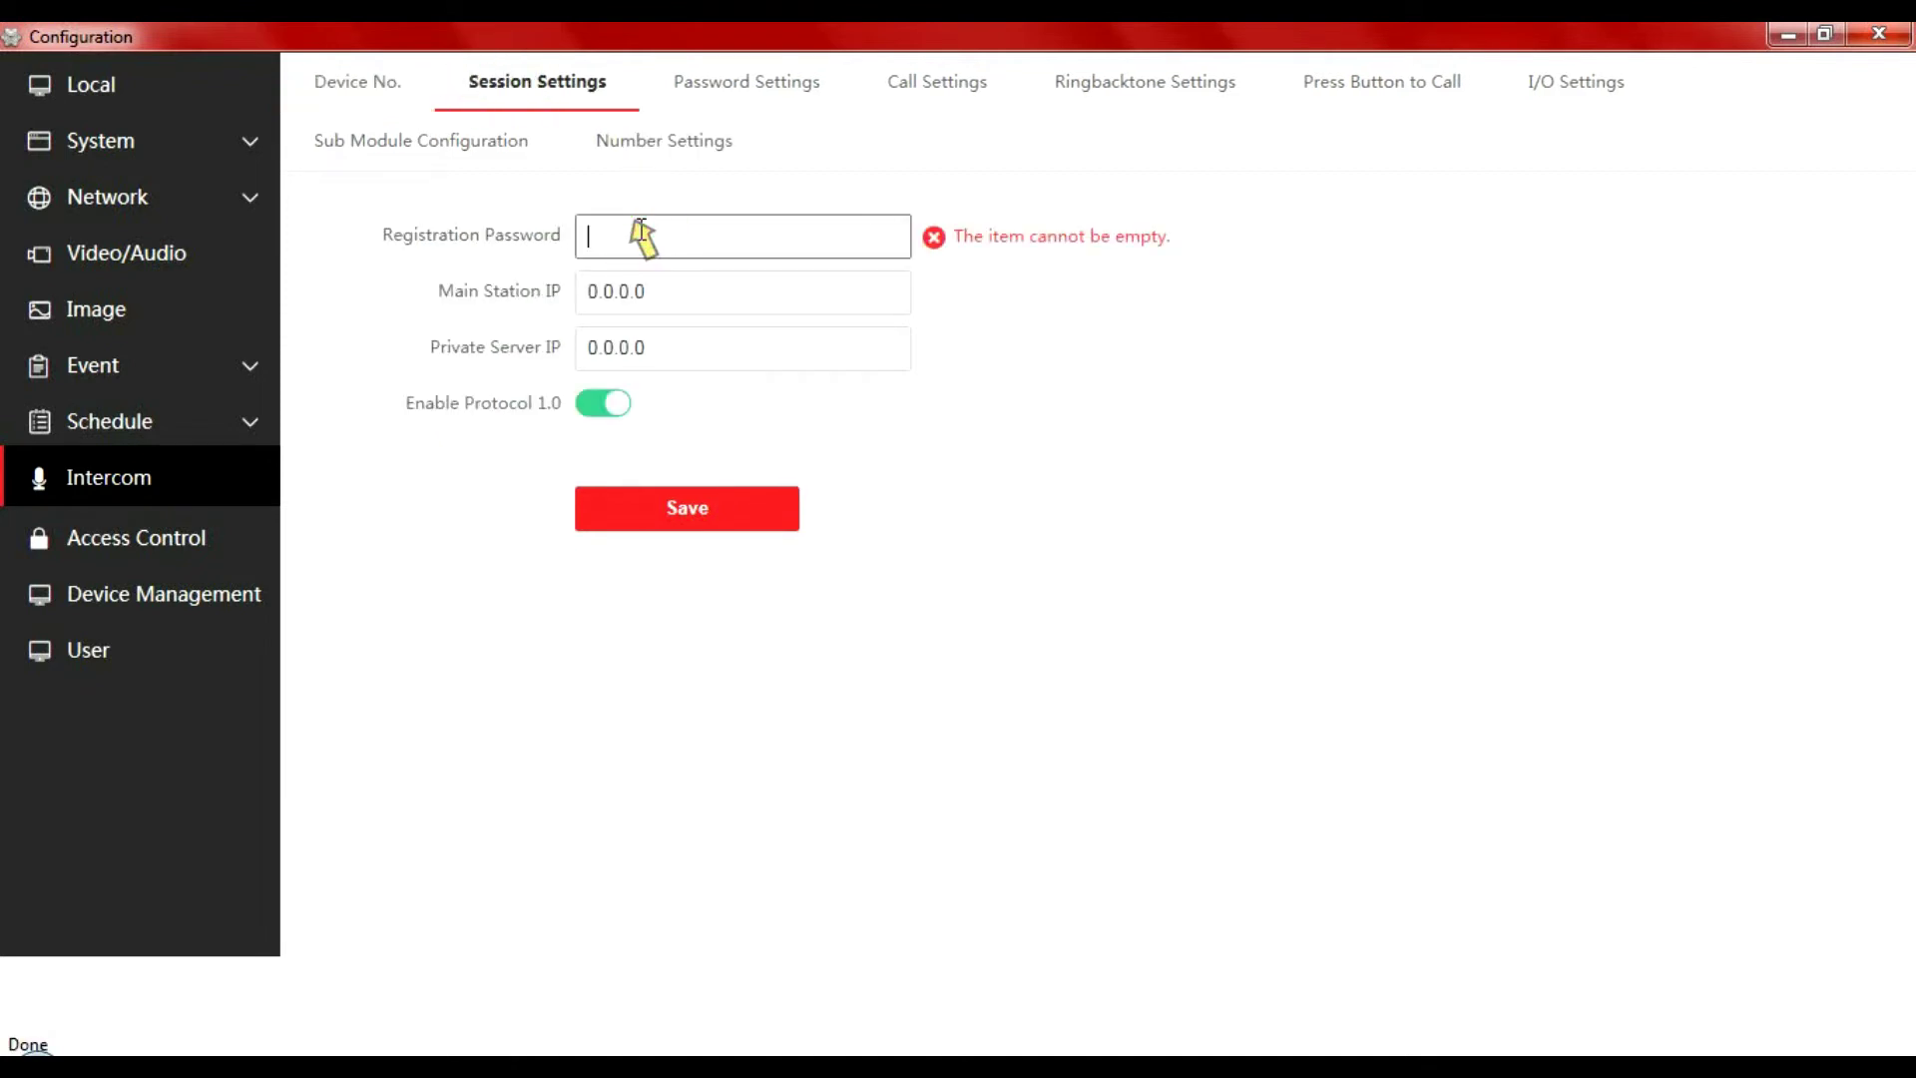
type("•••")
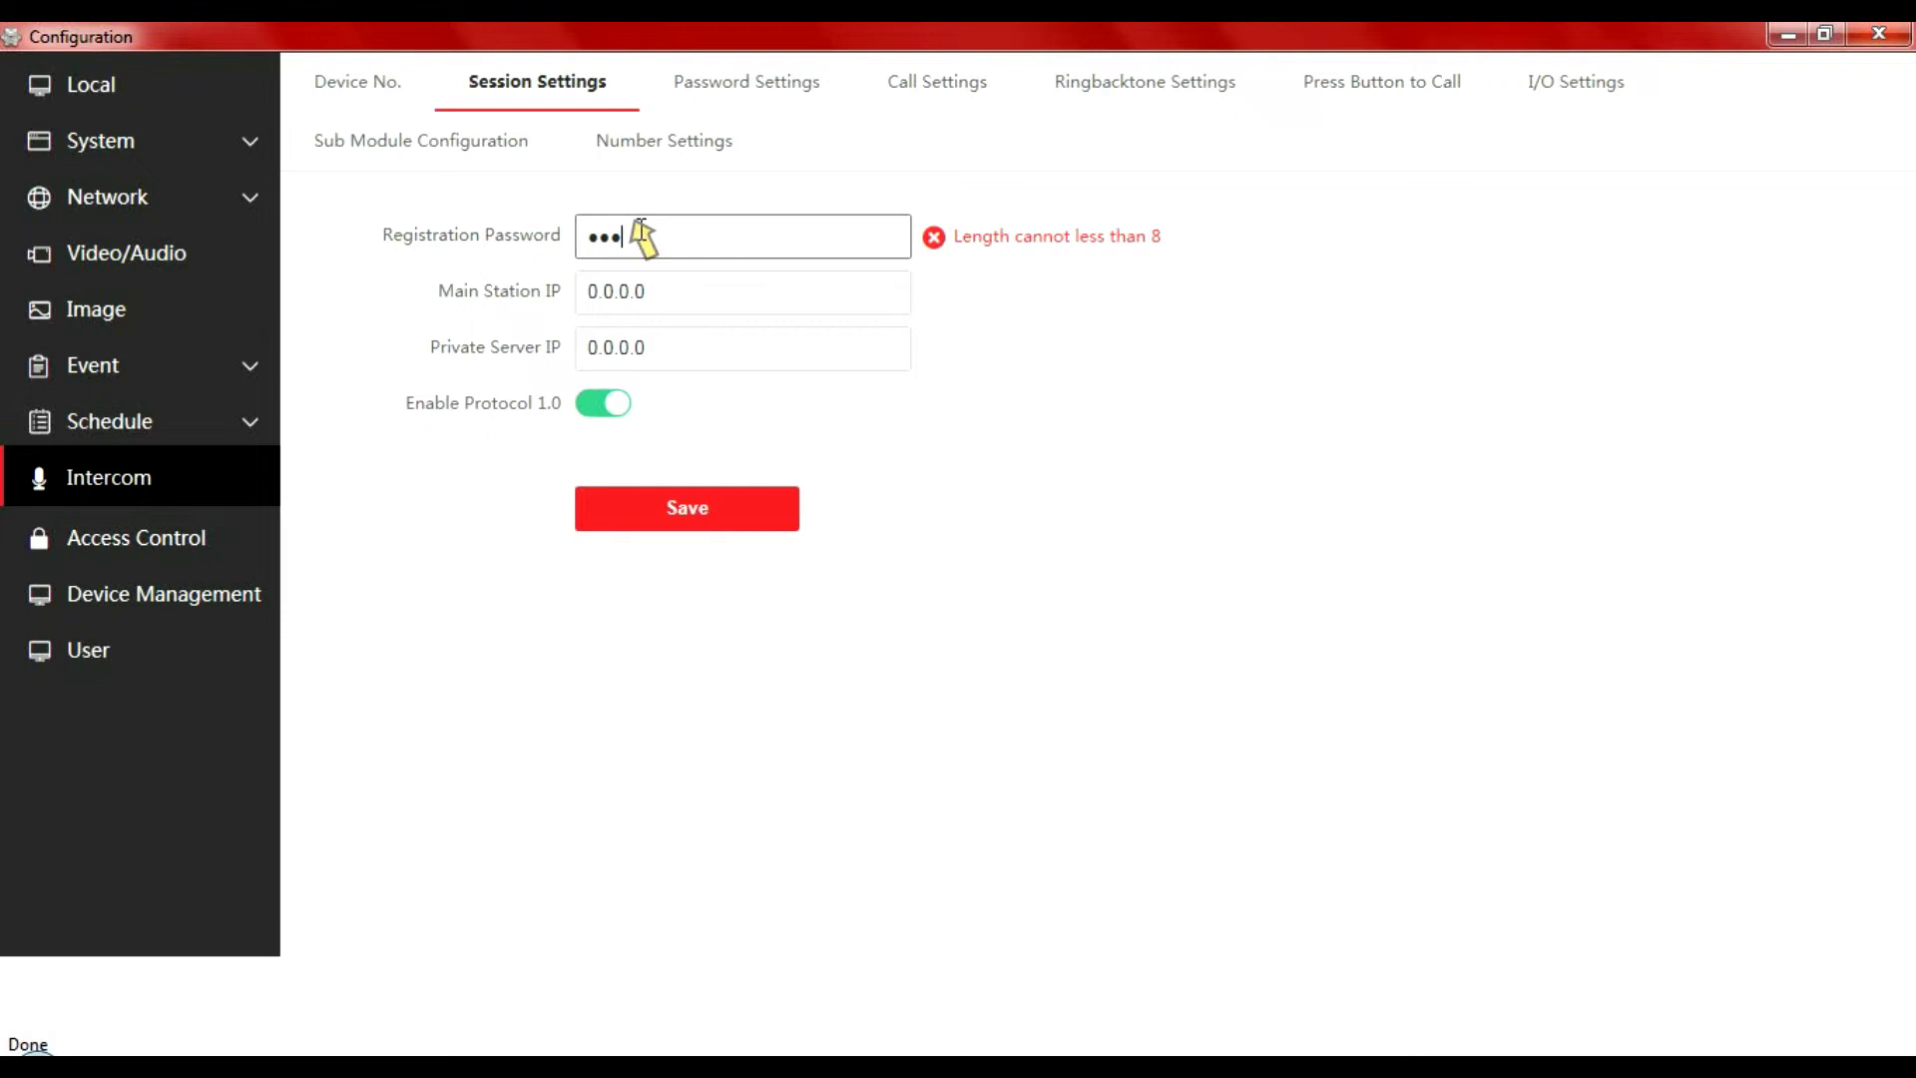
type("•••••")
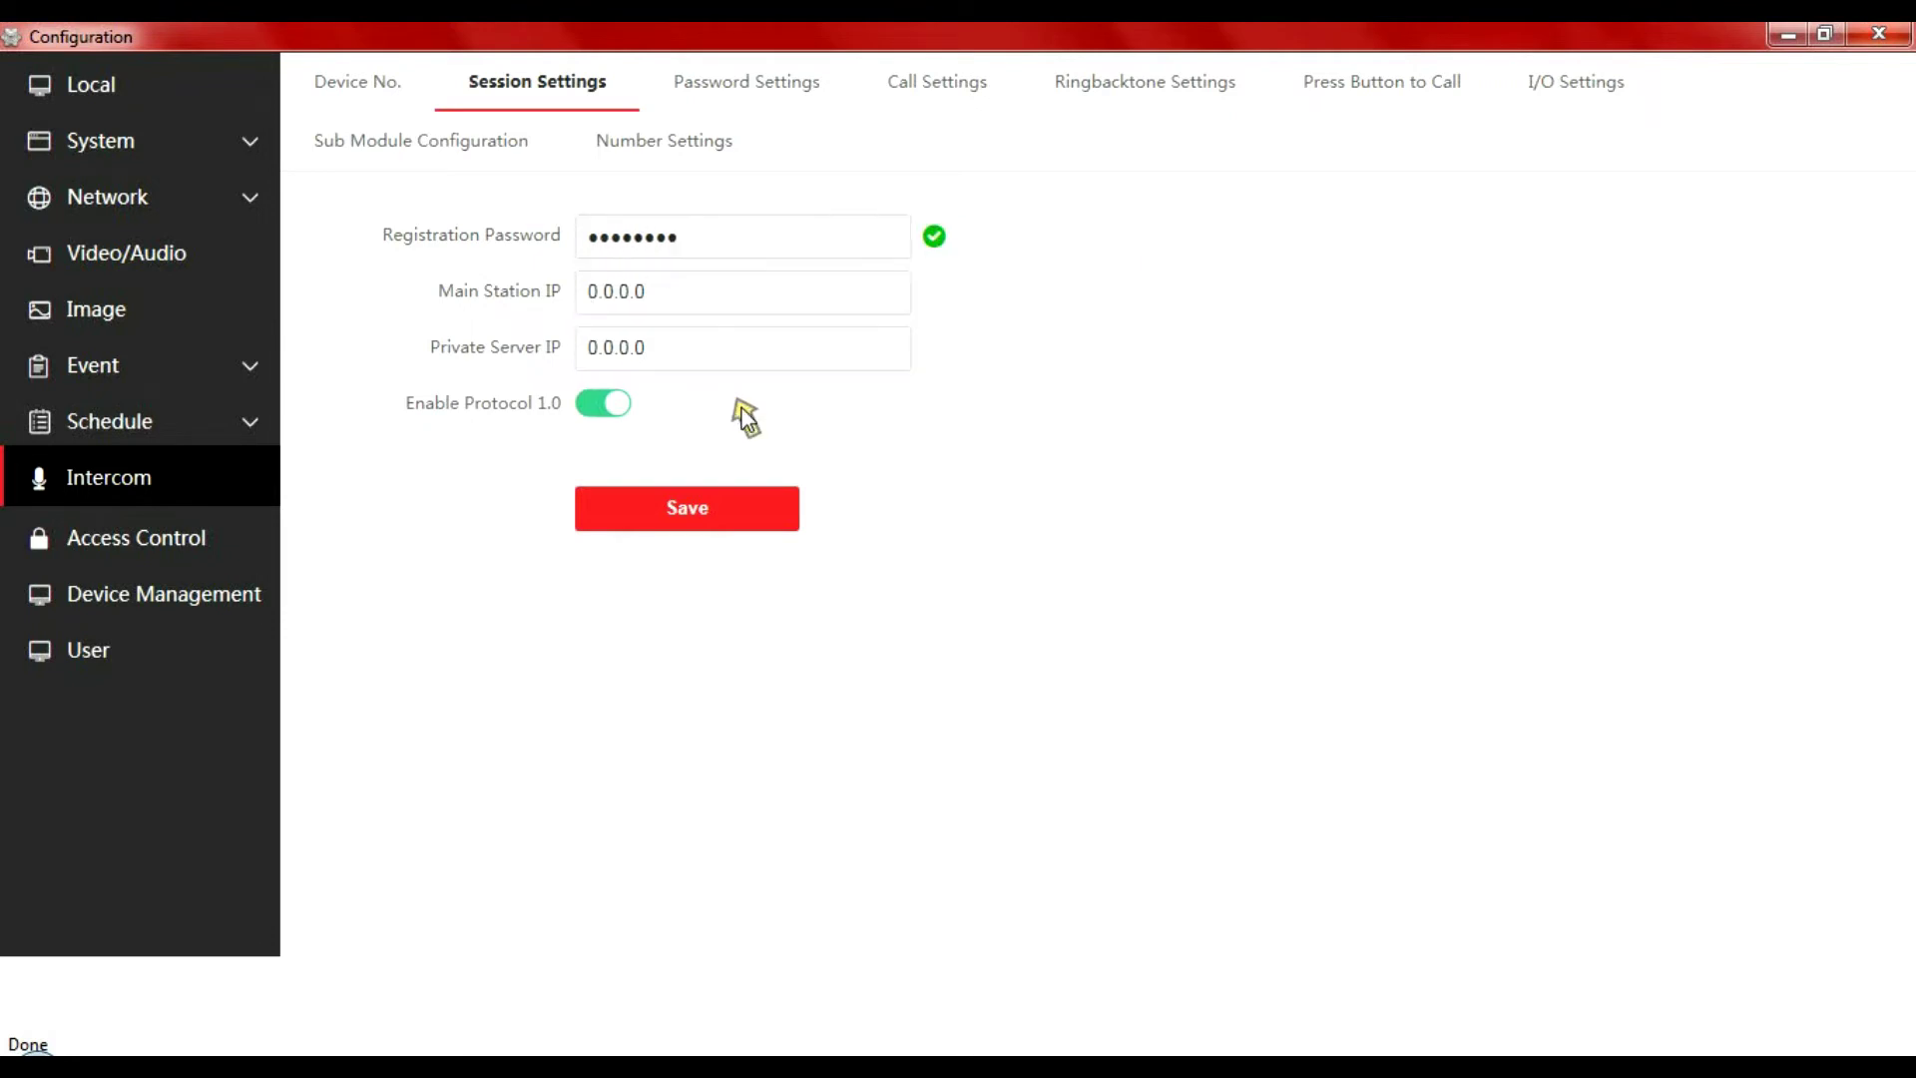
left_click(711, 510)
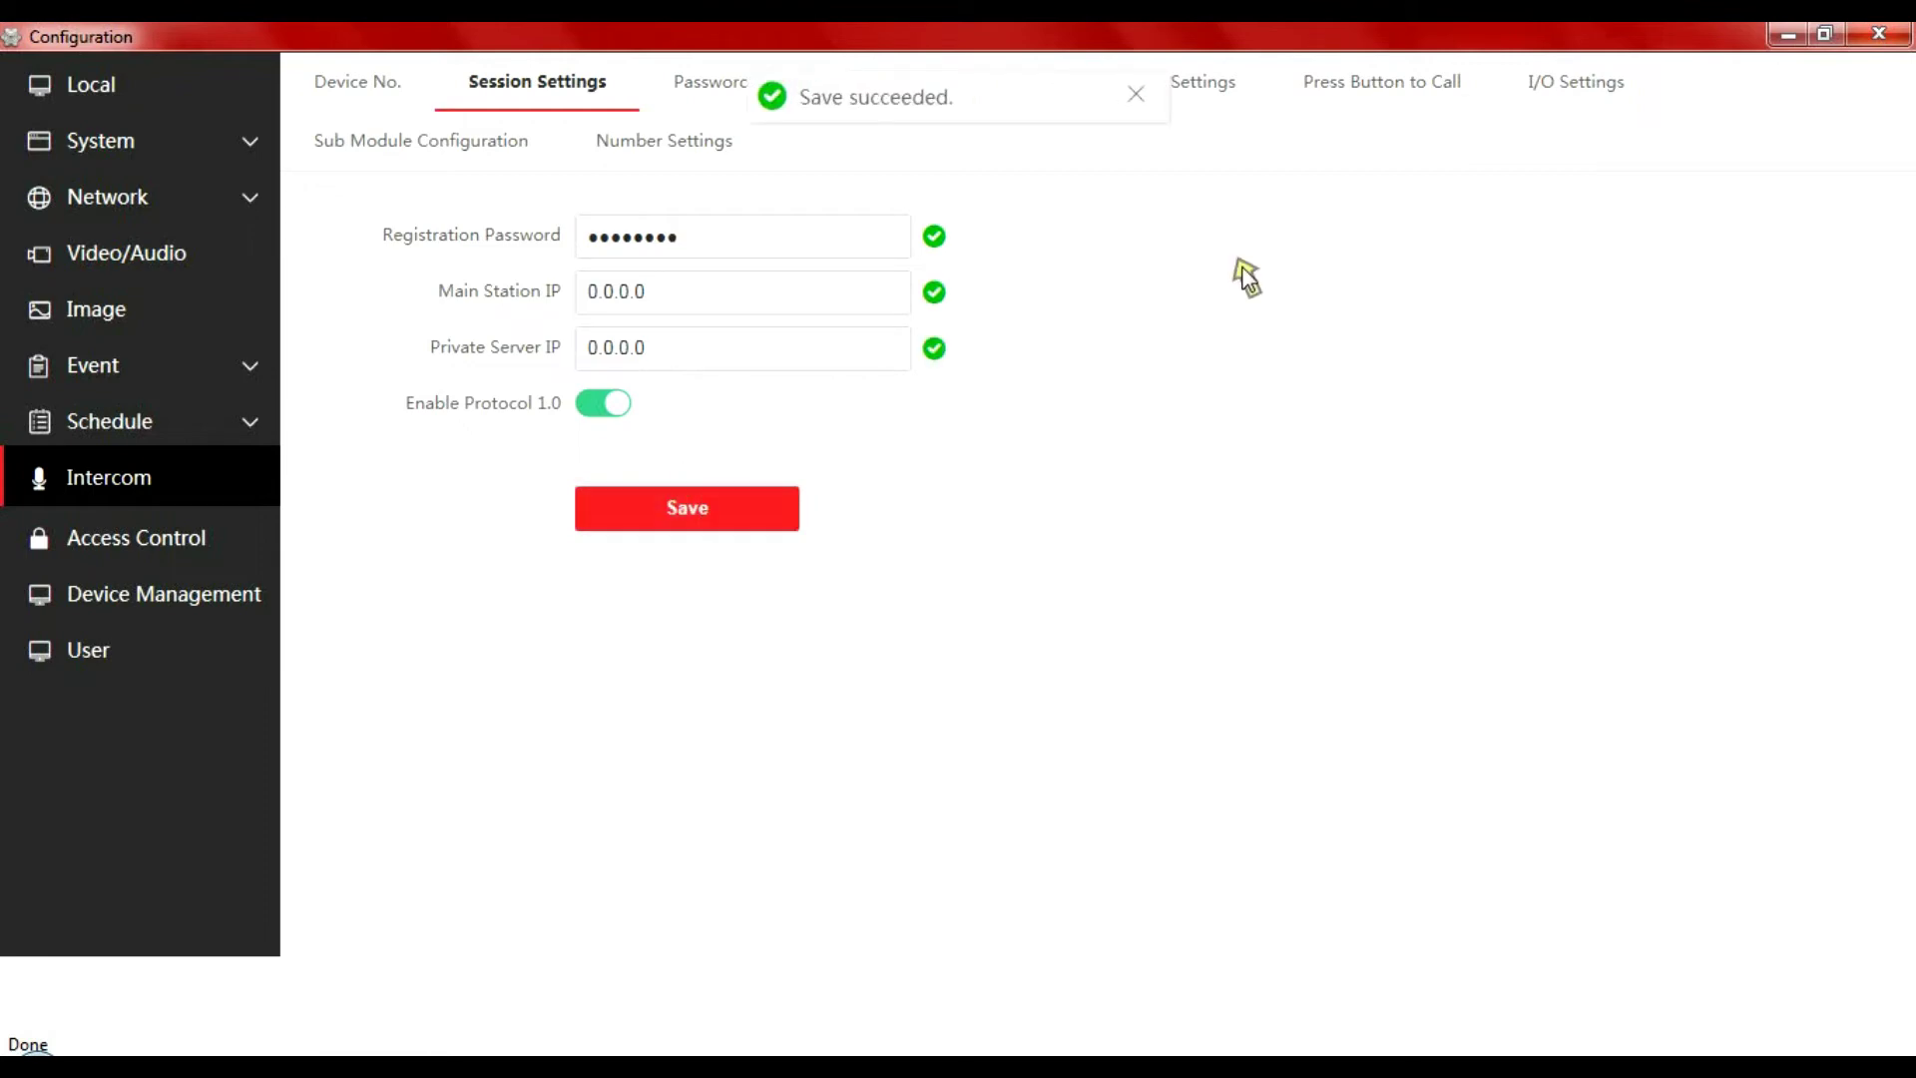
Close the door station's configuration and open the indoor station's Group Network Settings
left_click(1879, 35)
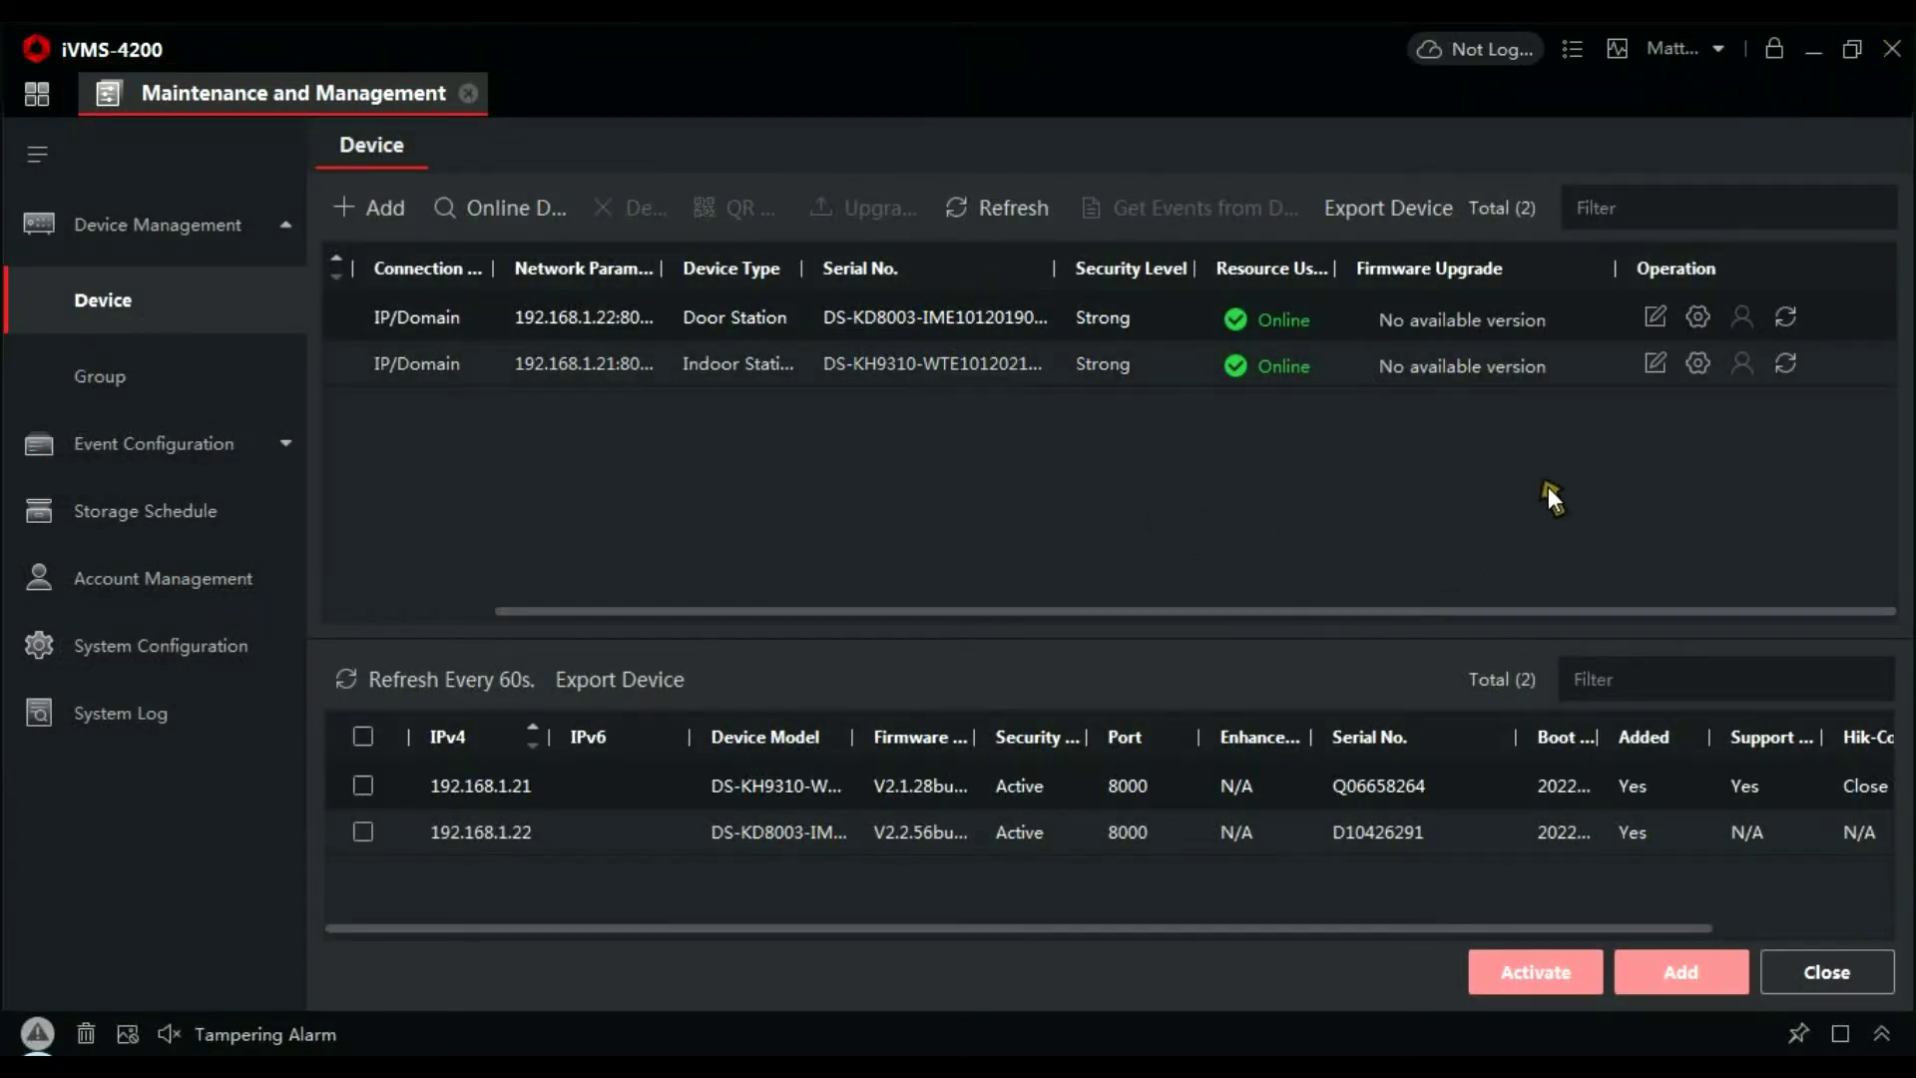
left_click(1697, 363)
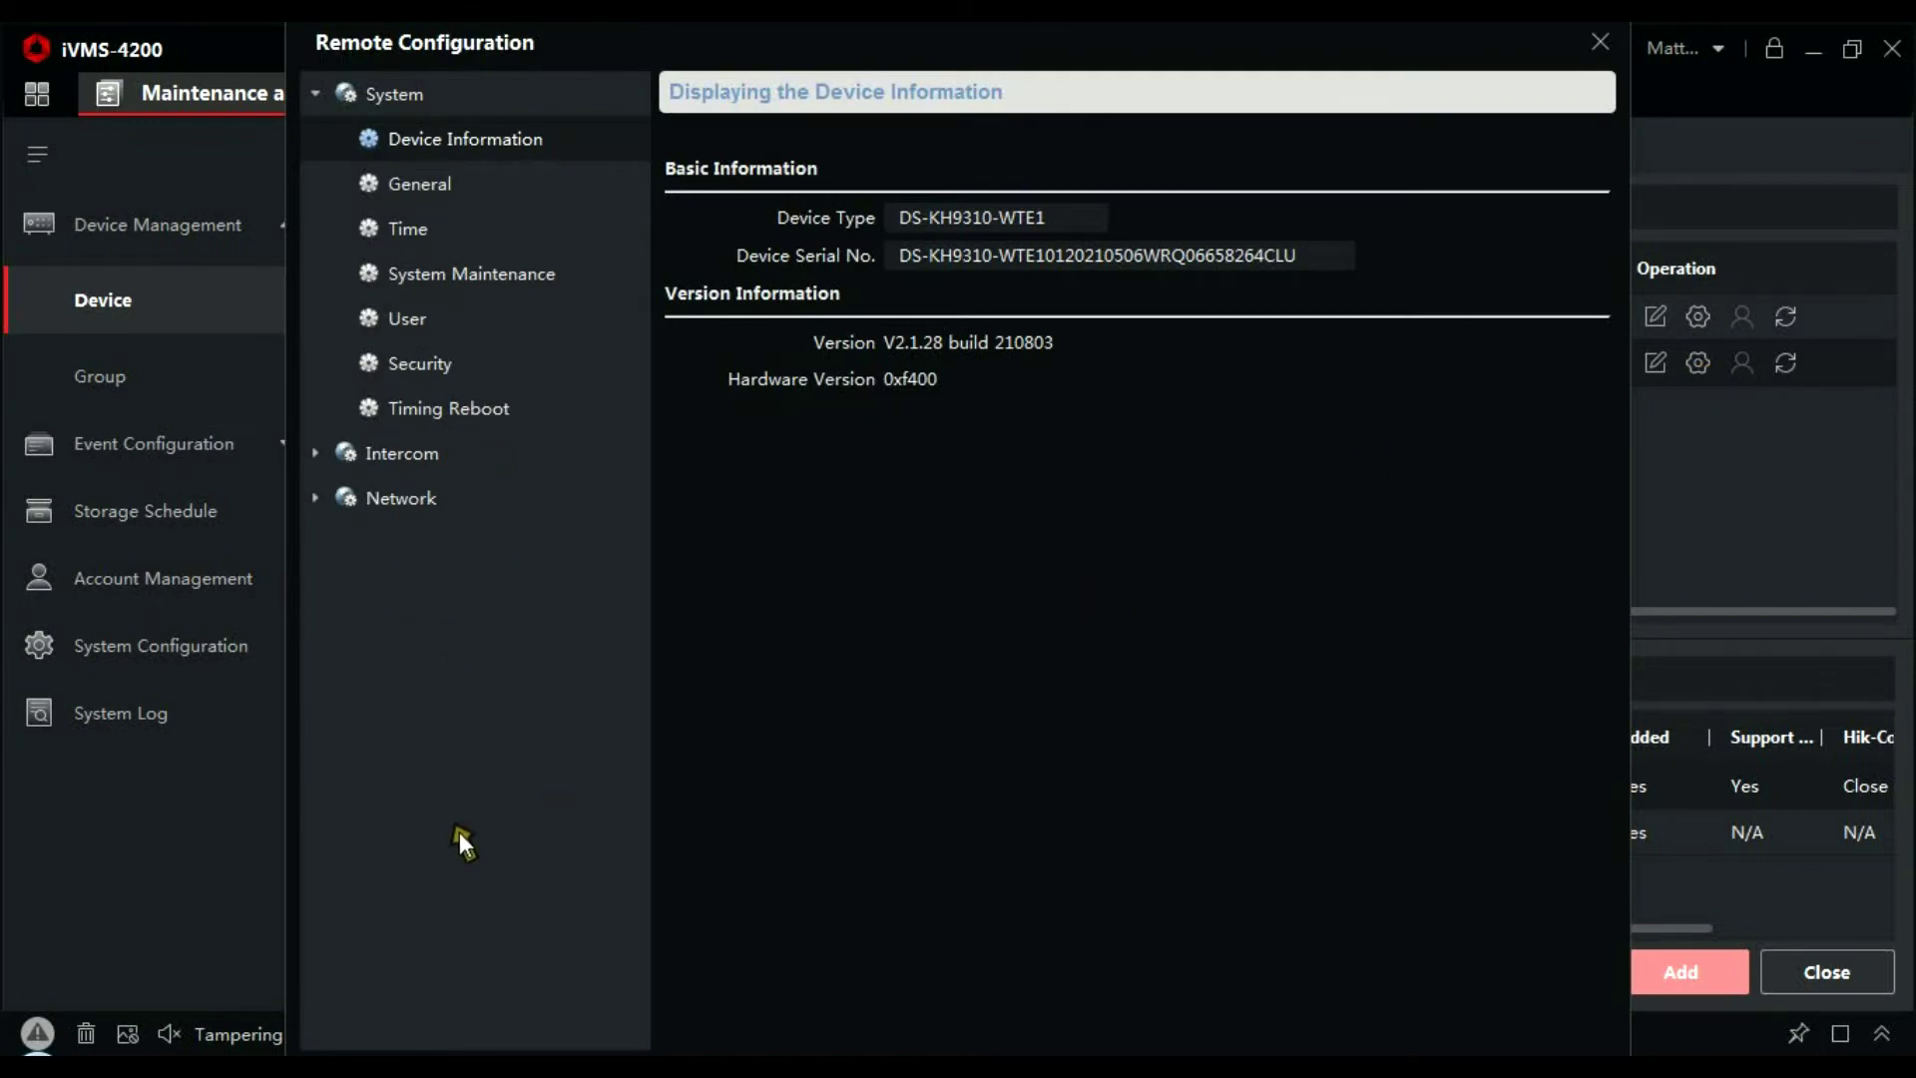
left_click(314, 498)
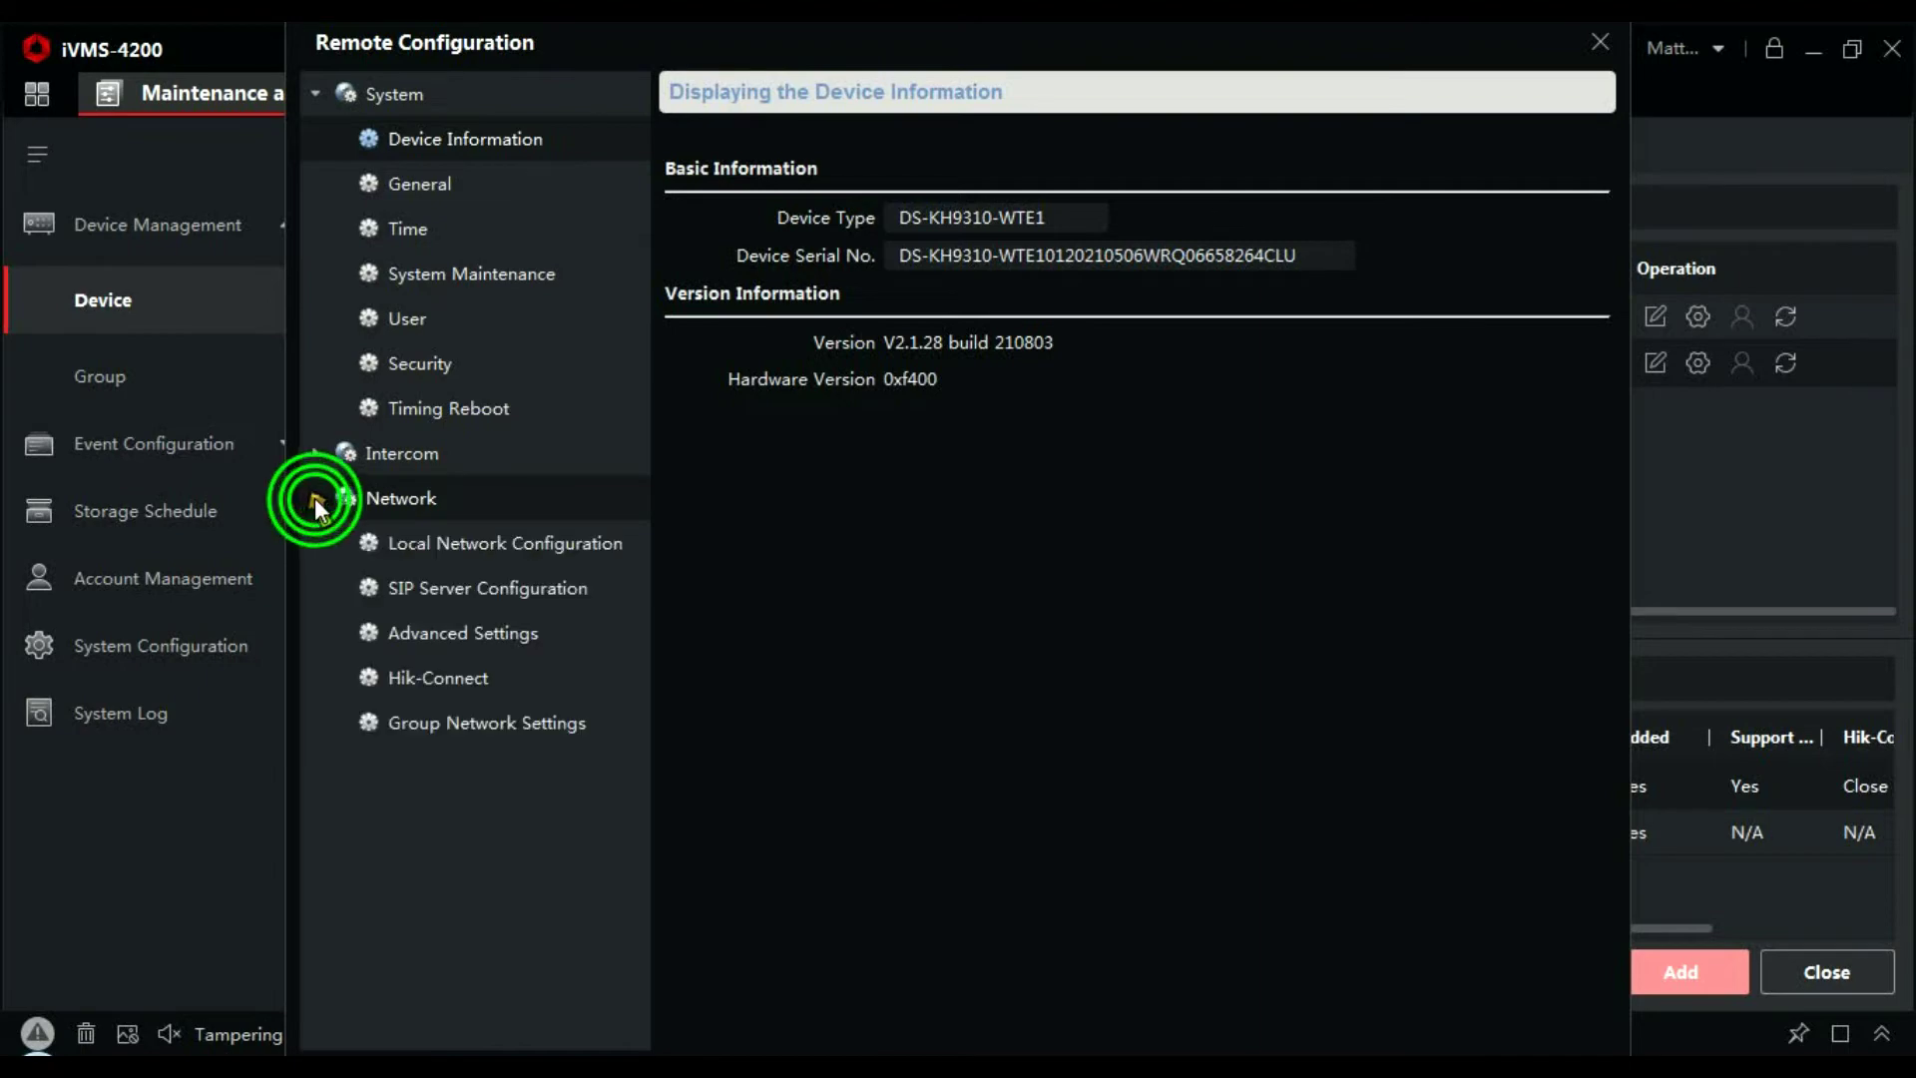
left_click(495, 711)
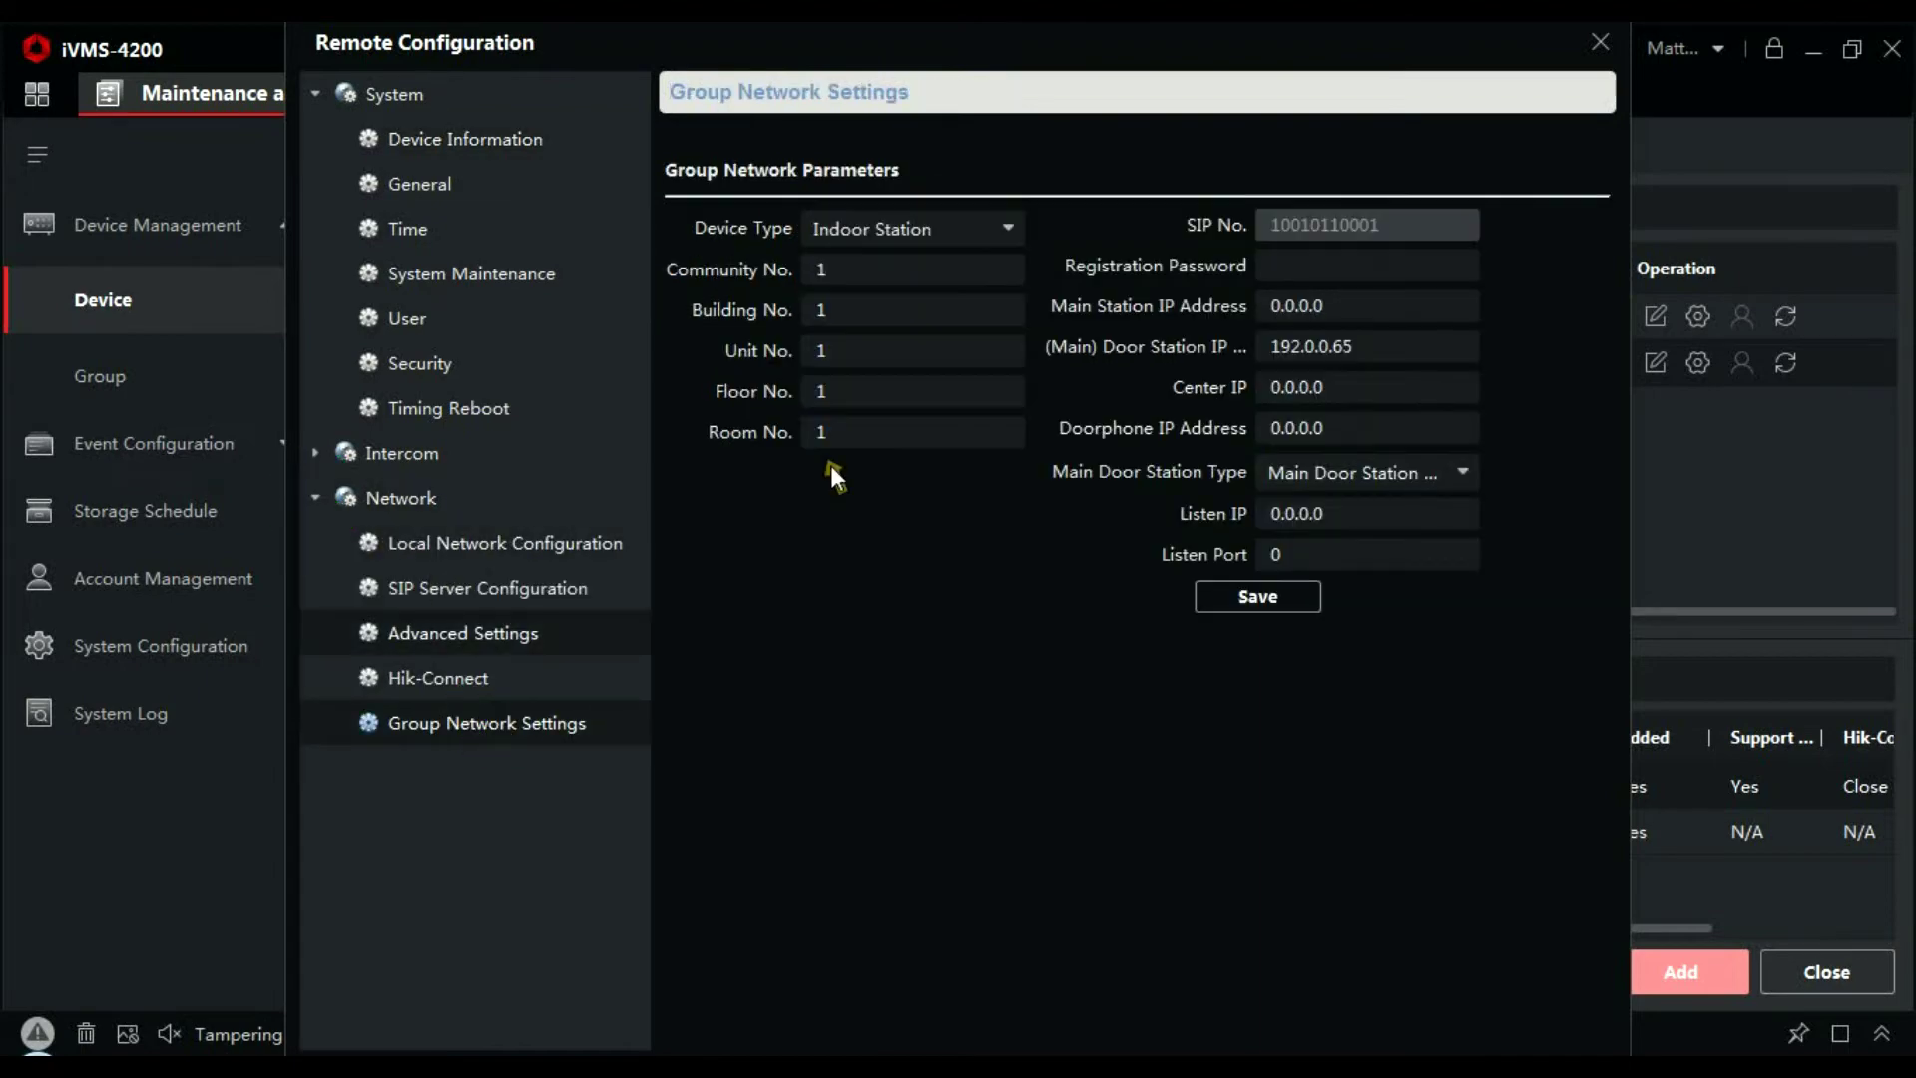
Enter the registration password, set main door station IP 192.168.1.22, save, and close
left_click(1348, 278)
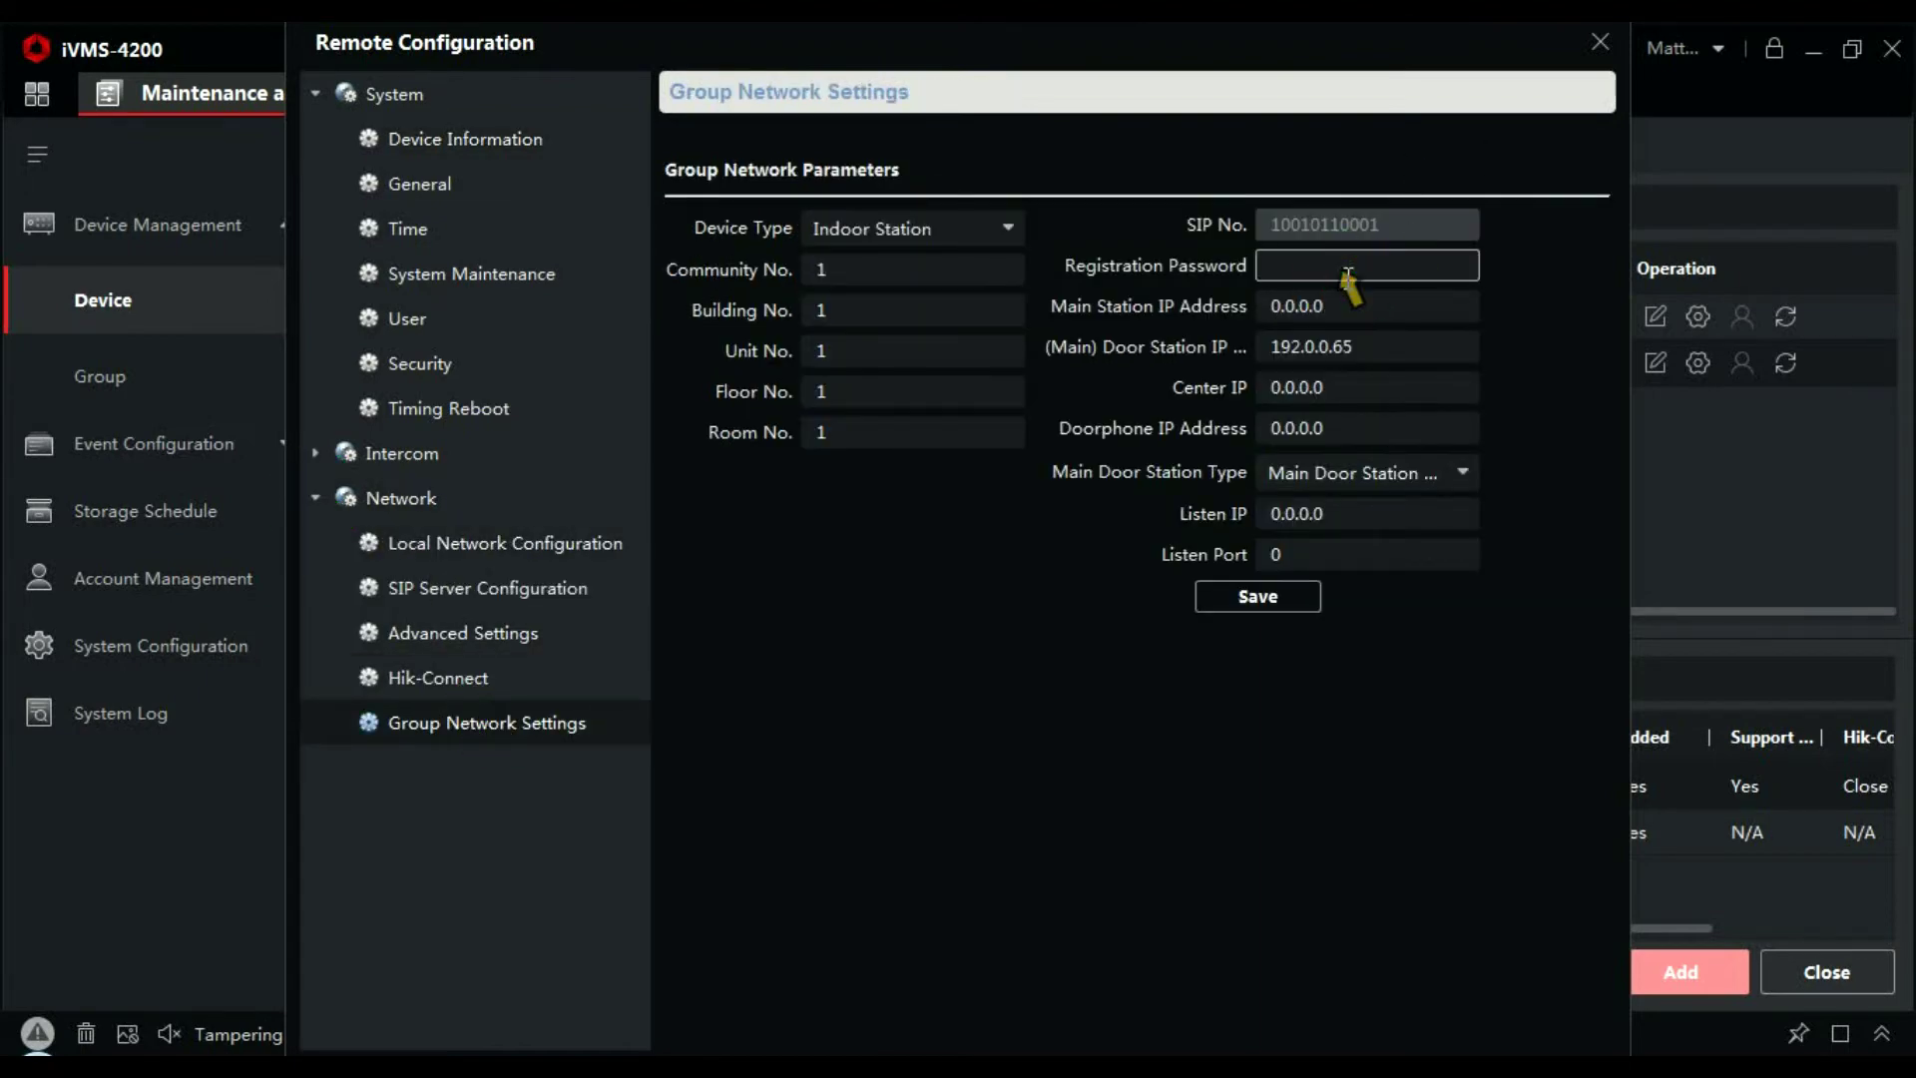
type("••••••••")
left_click(1383, 345)
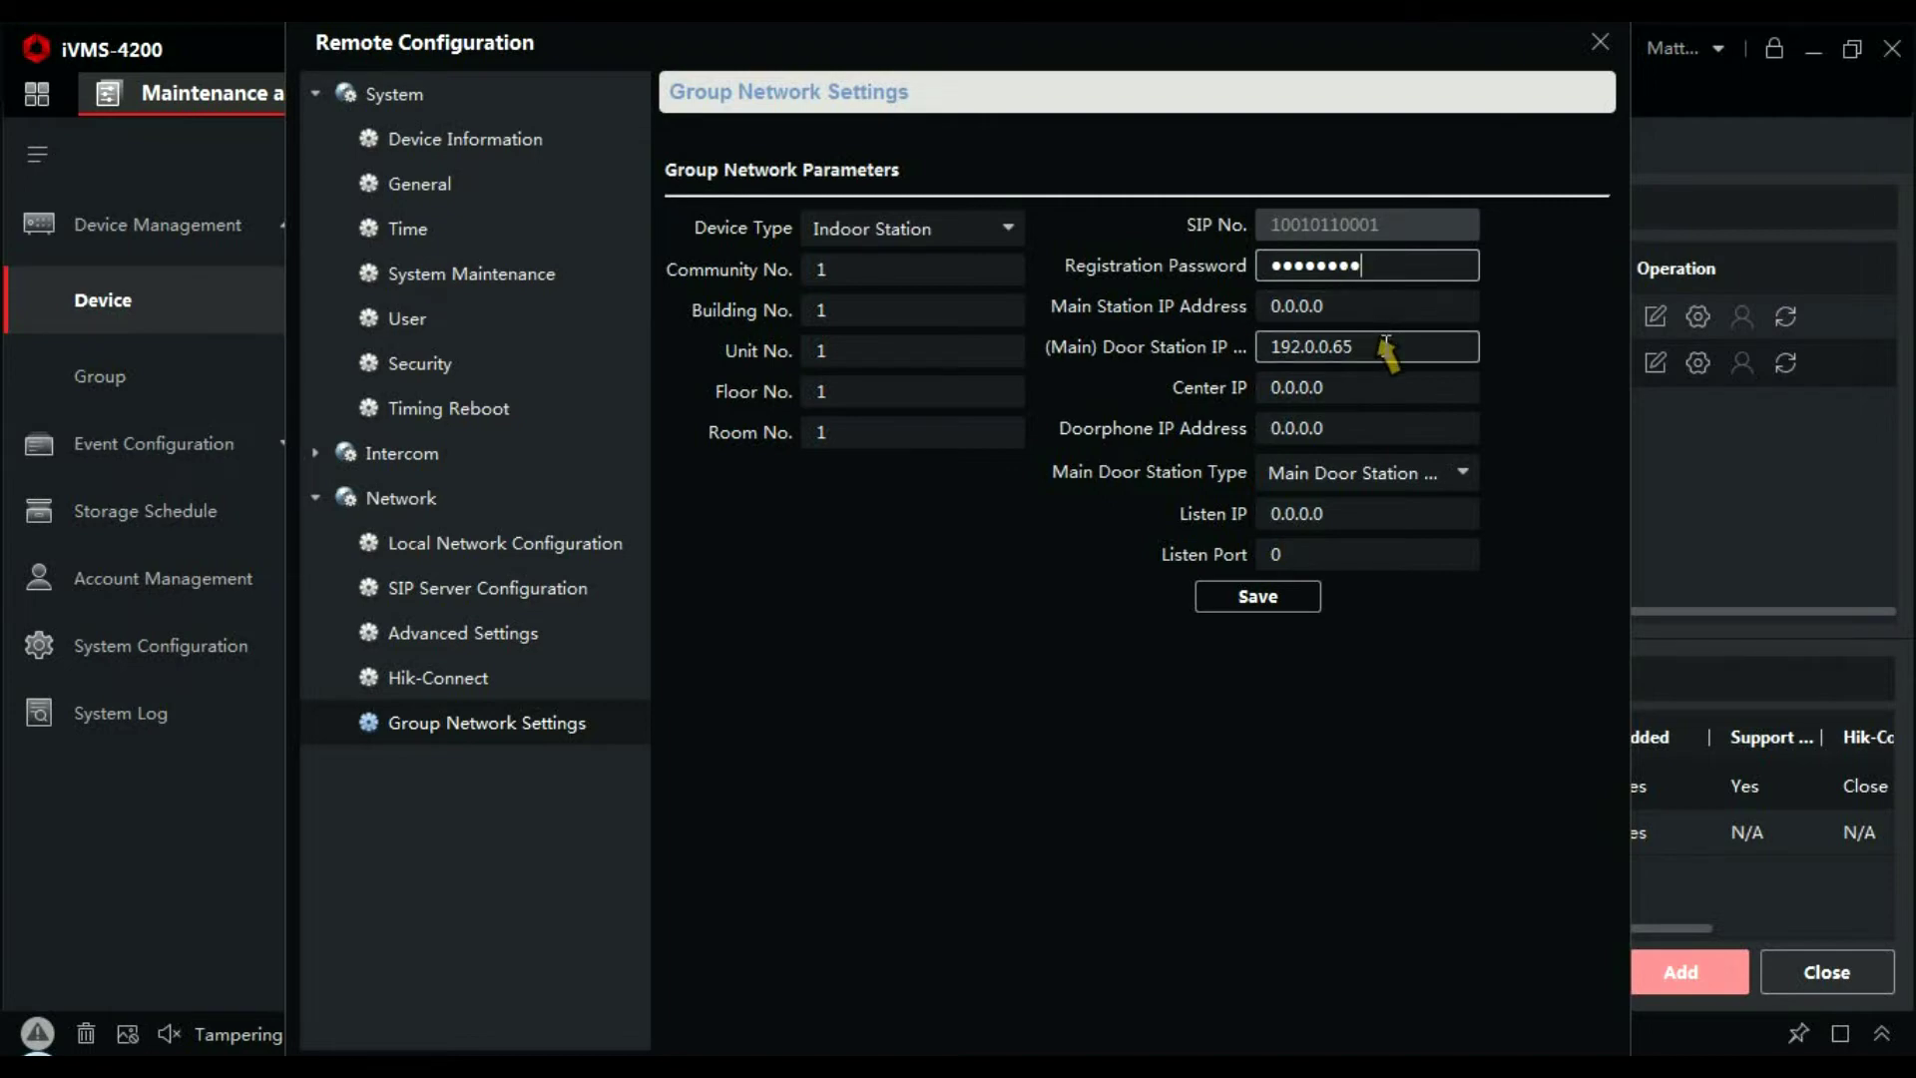
left_click(1385, 346)
key("BackSpace")
key("BackSpace")
key("BackSpace")
key("BackSpace")
key("BackSpace")
key("BackSpace")
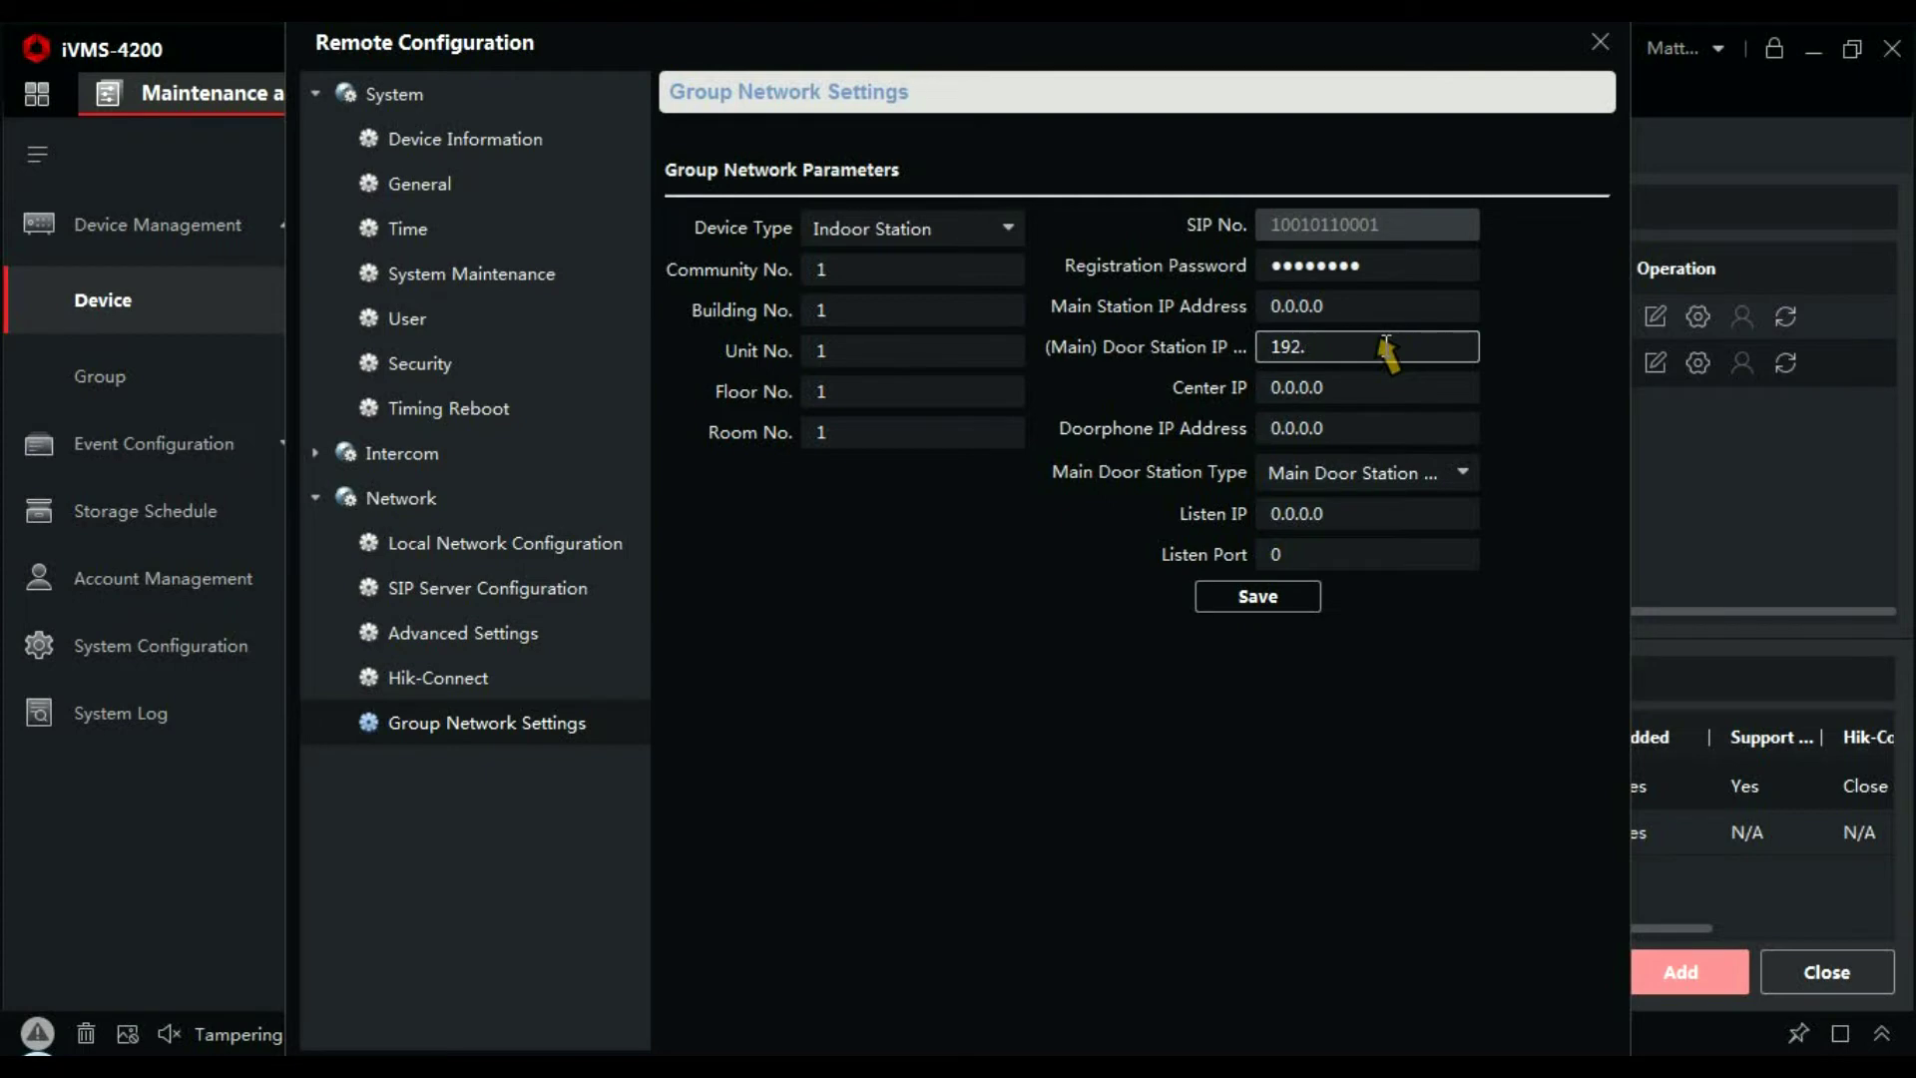
type("168.1.22")
left_click(1291, 596)
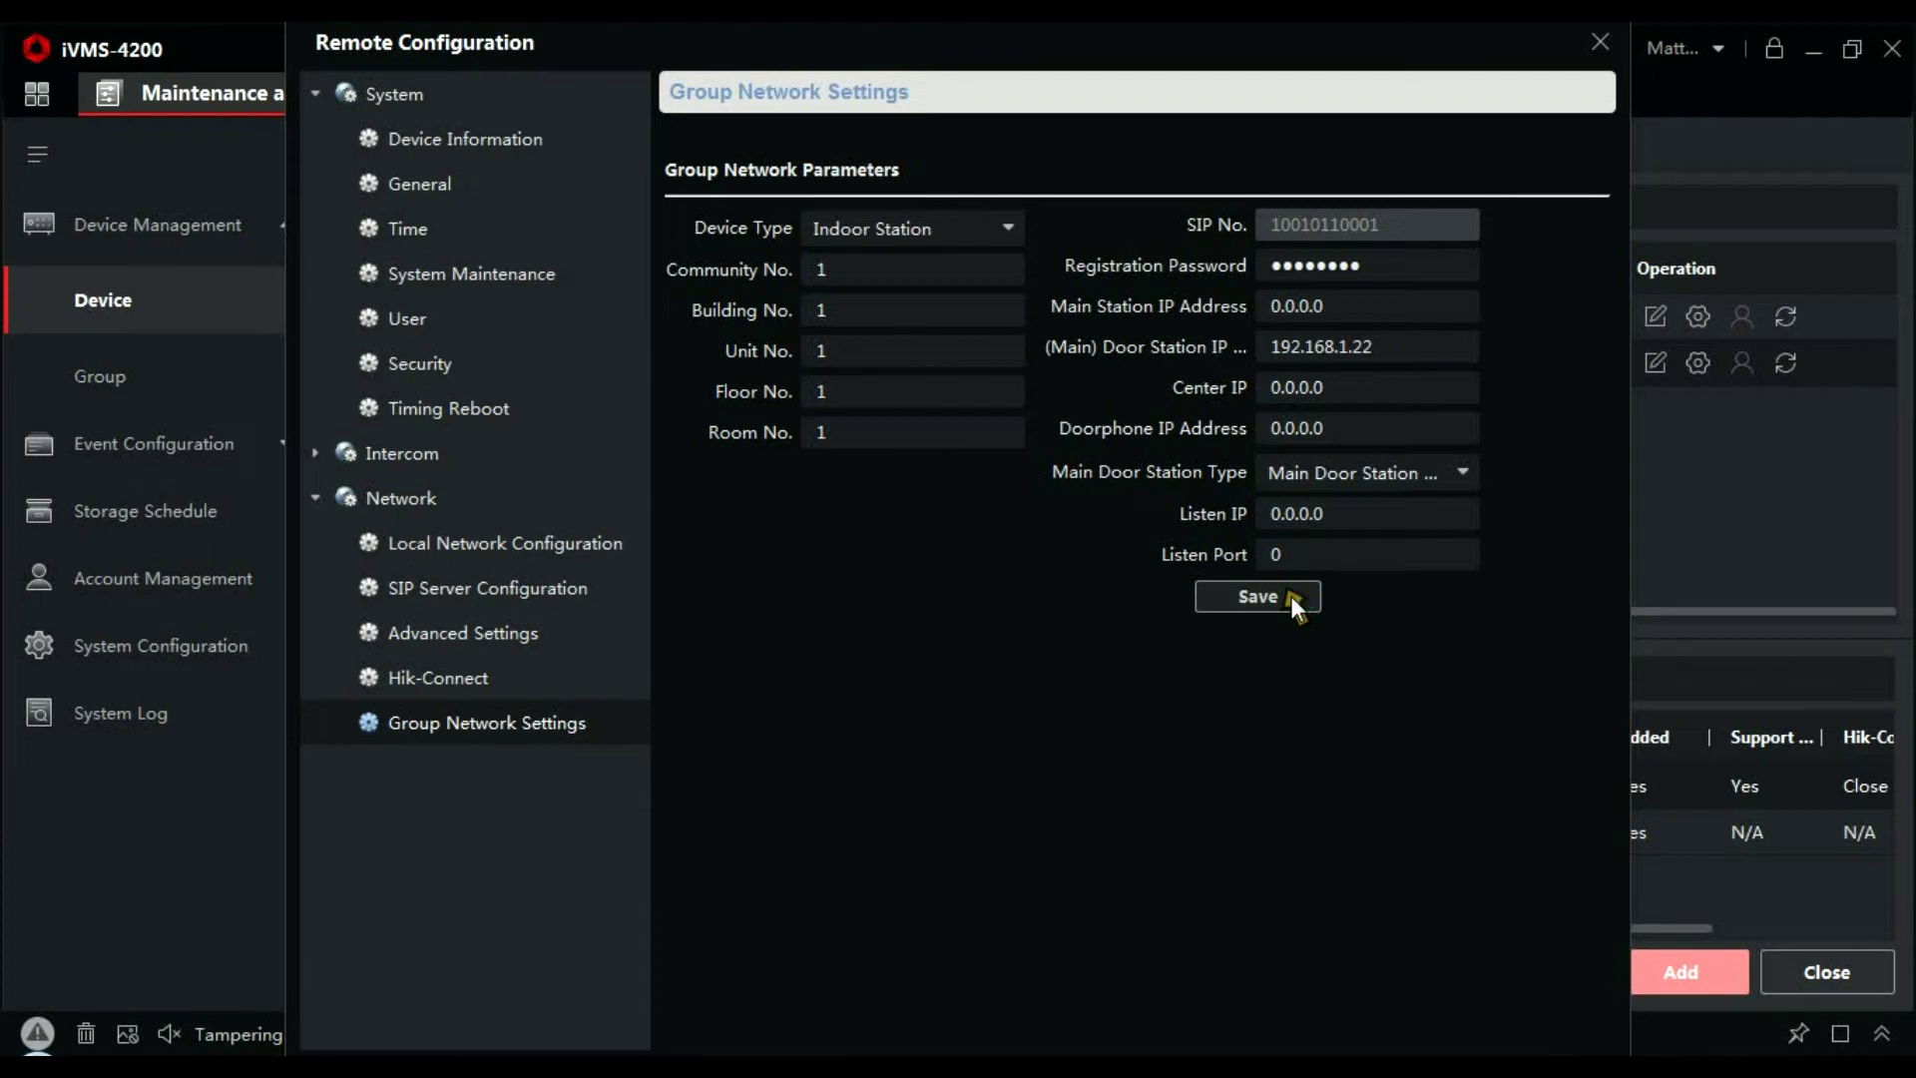
left_click(1598, 36)
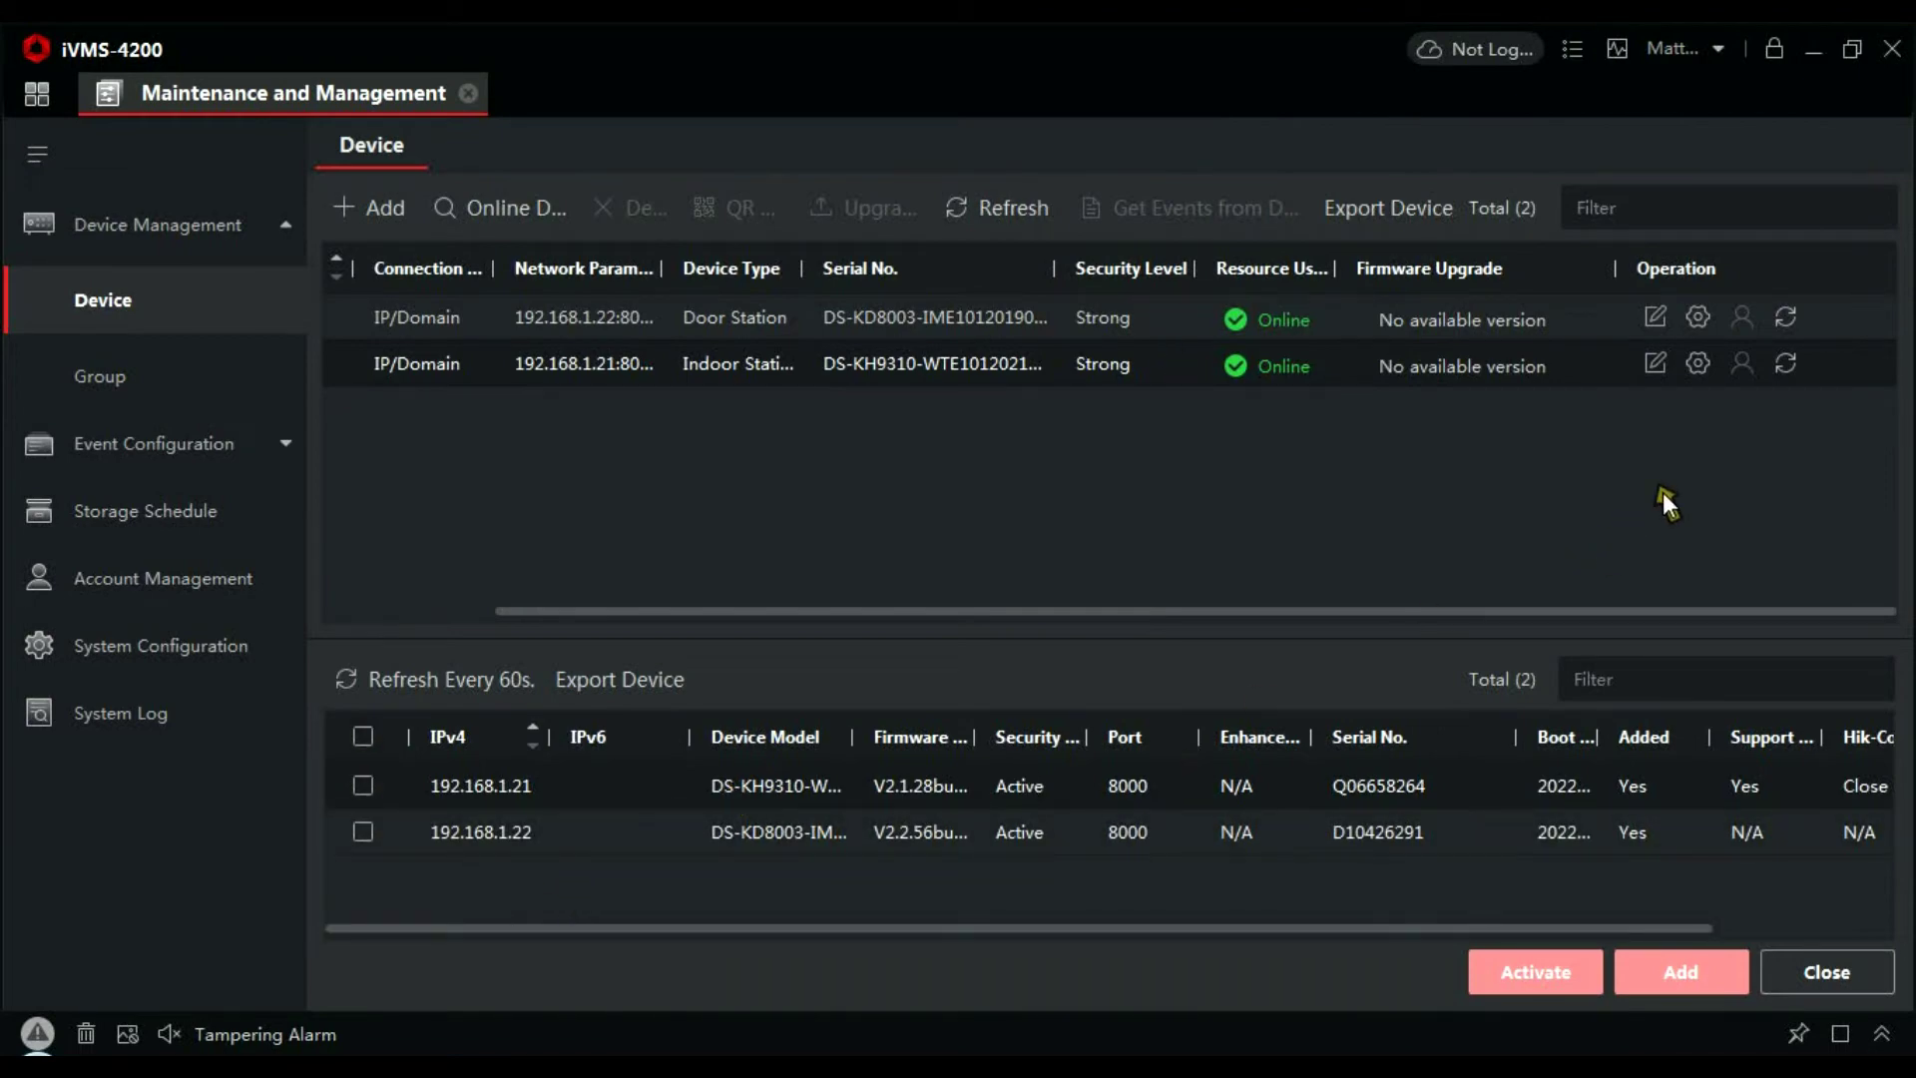
left_click(1699, 319)
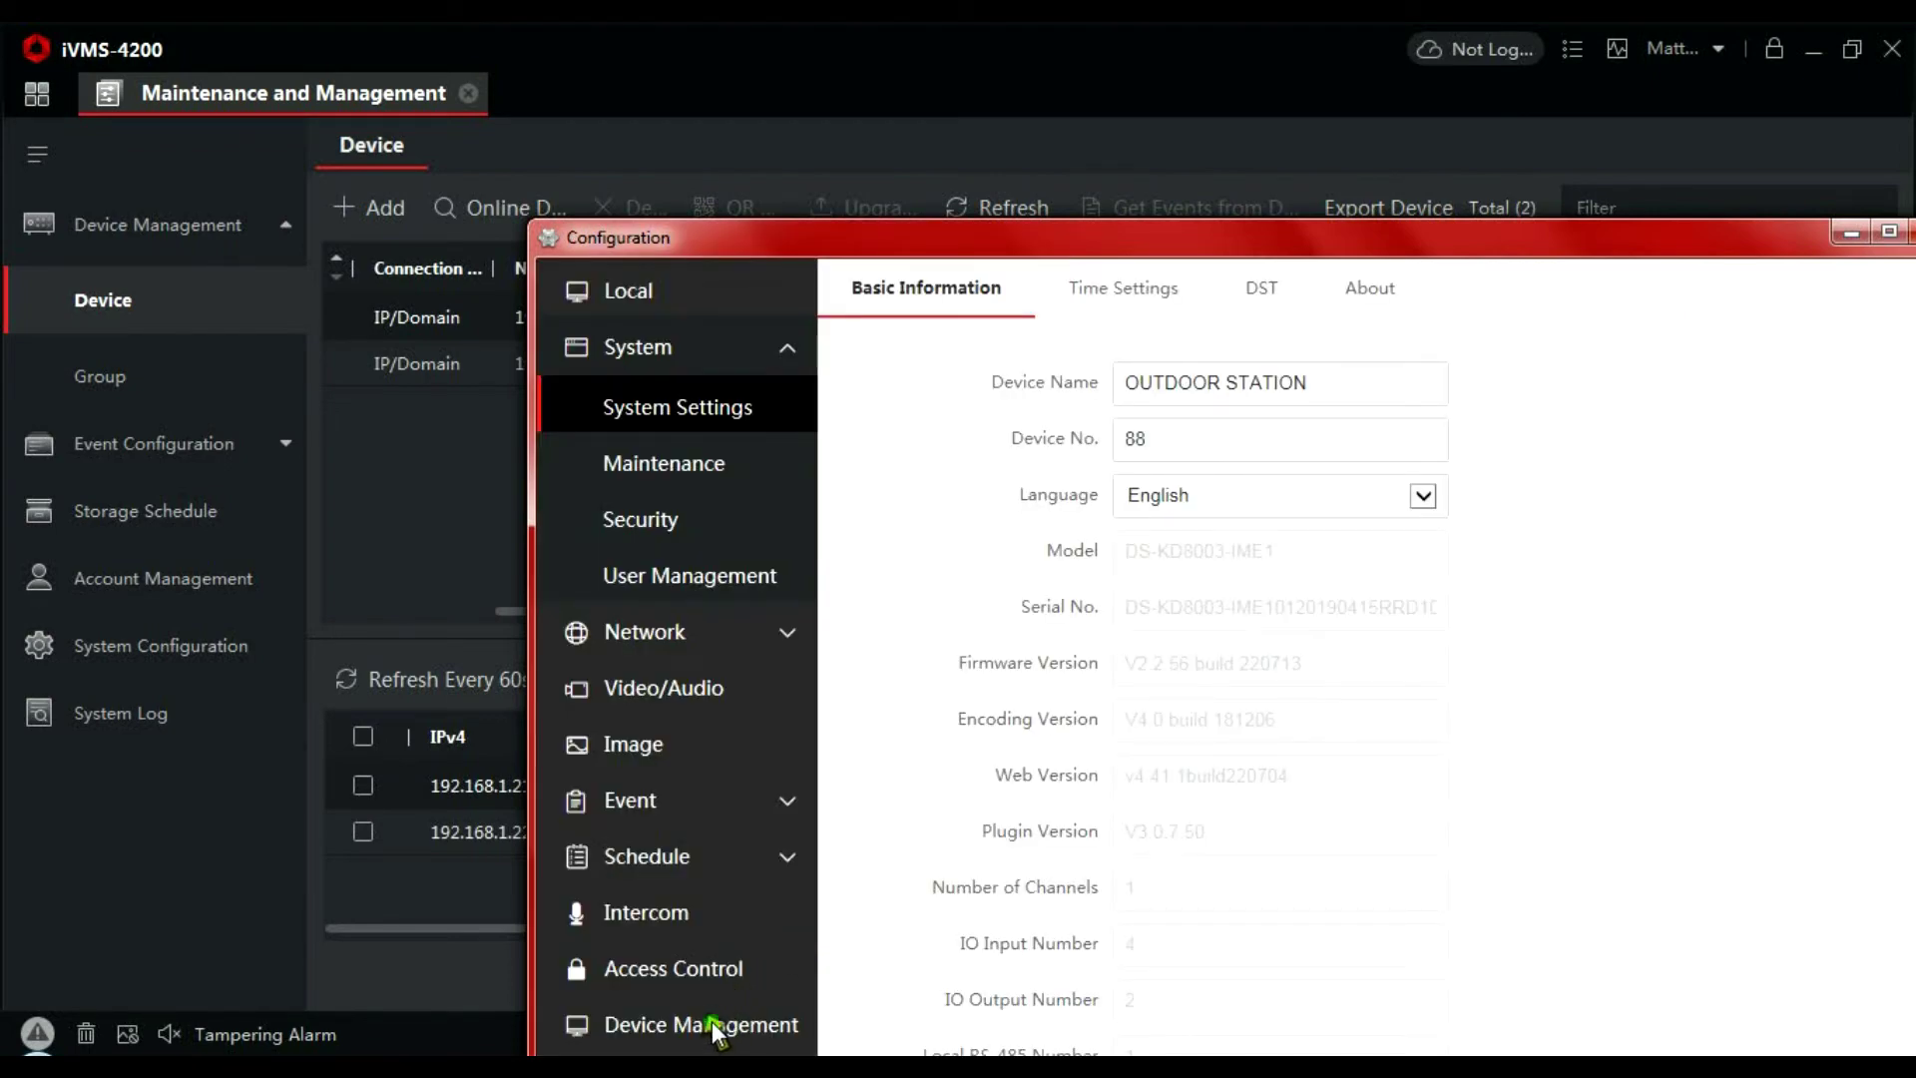
left_click(708, 1024)
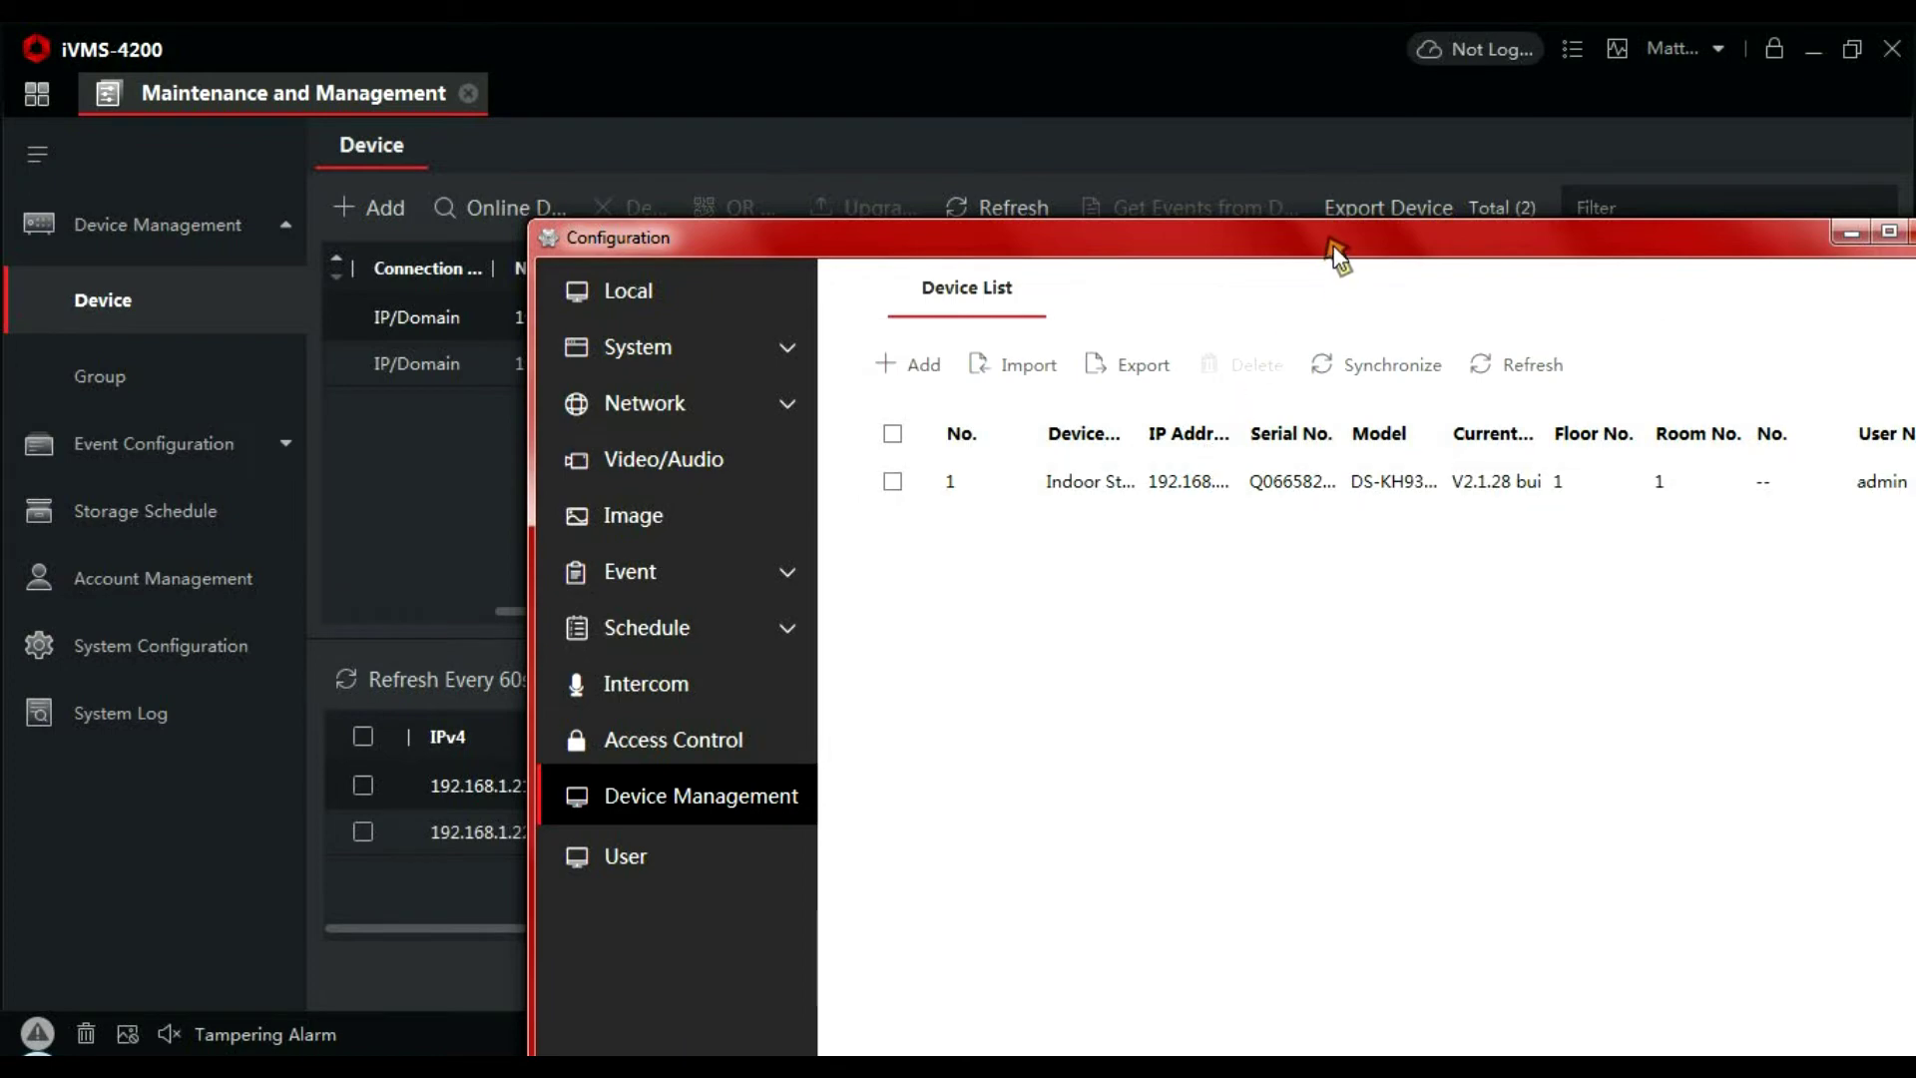
left_click_drag(1333, 243, 1124, 219)
double_click(1123, 220)
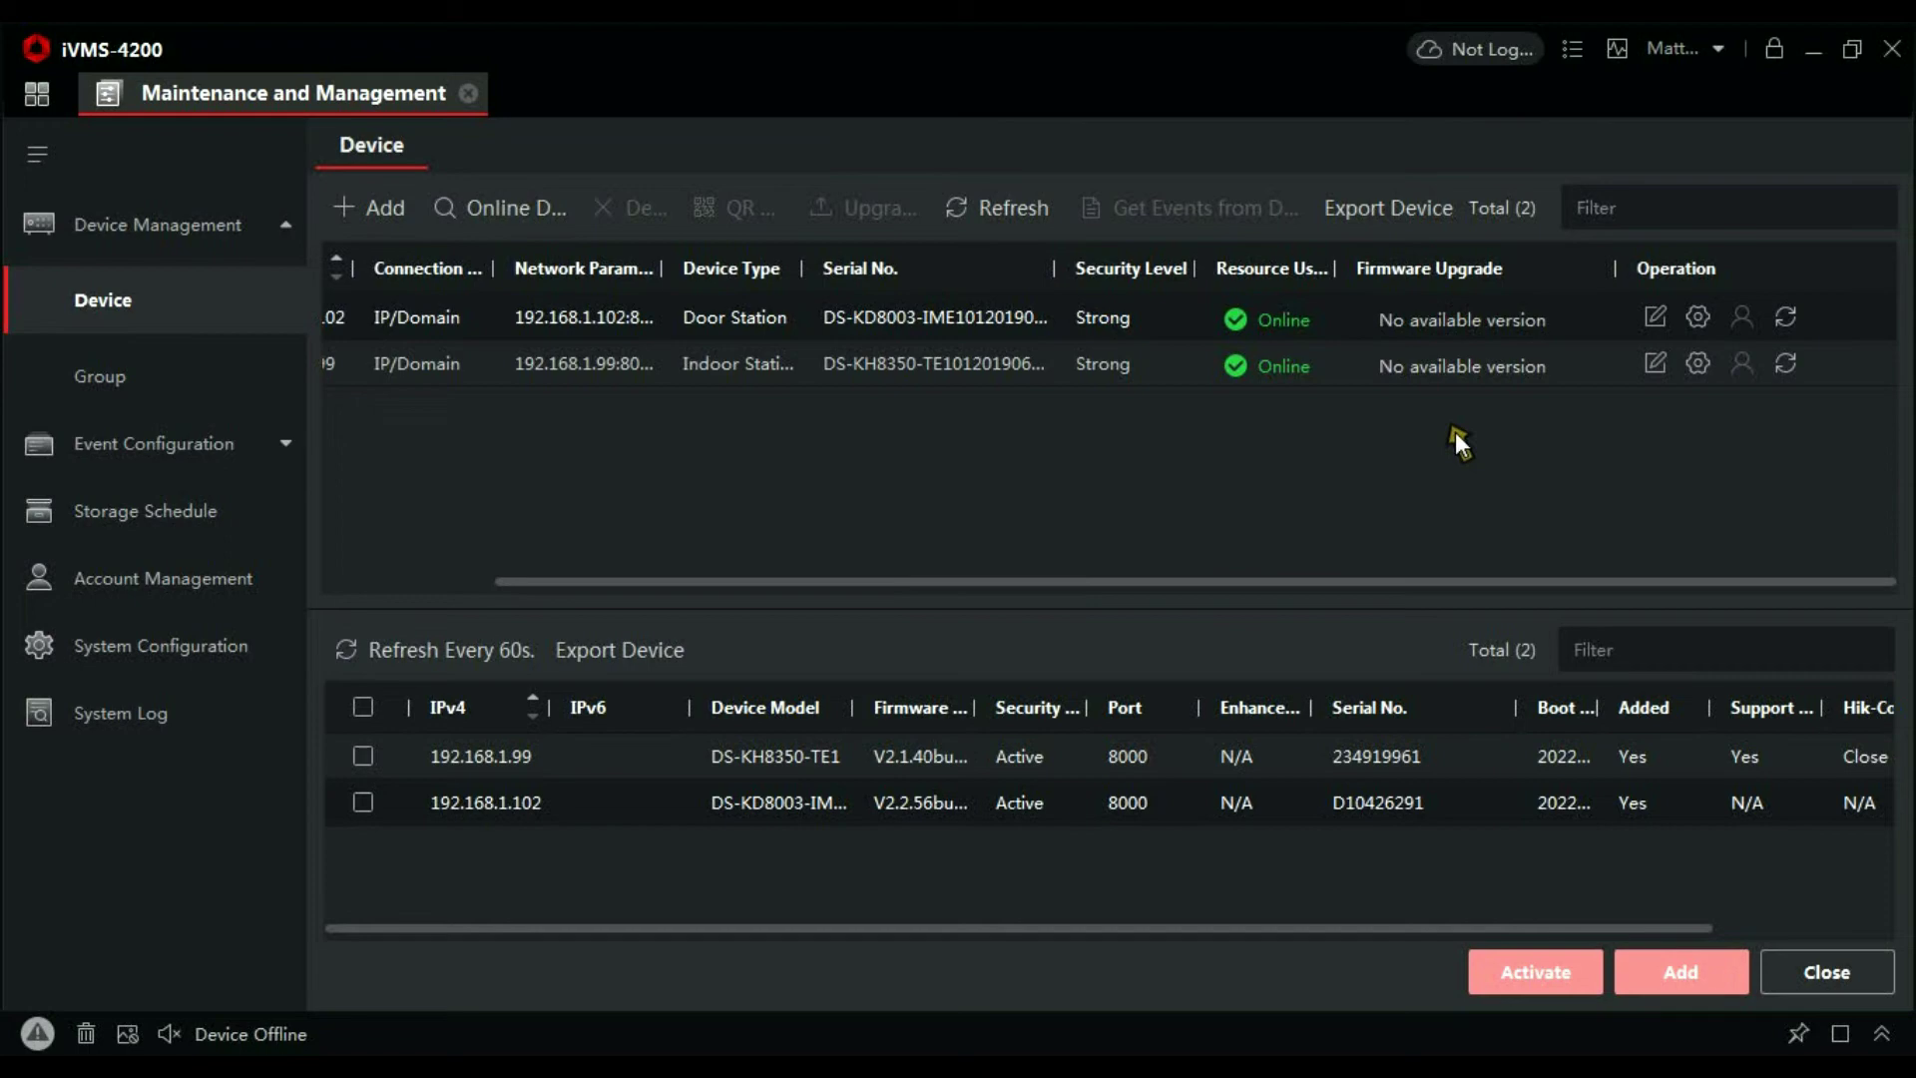
Set and confirm a four-digit Public Password1 in the door station's Intercom Password Settings, then save
left_click(1698, 317)
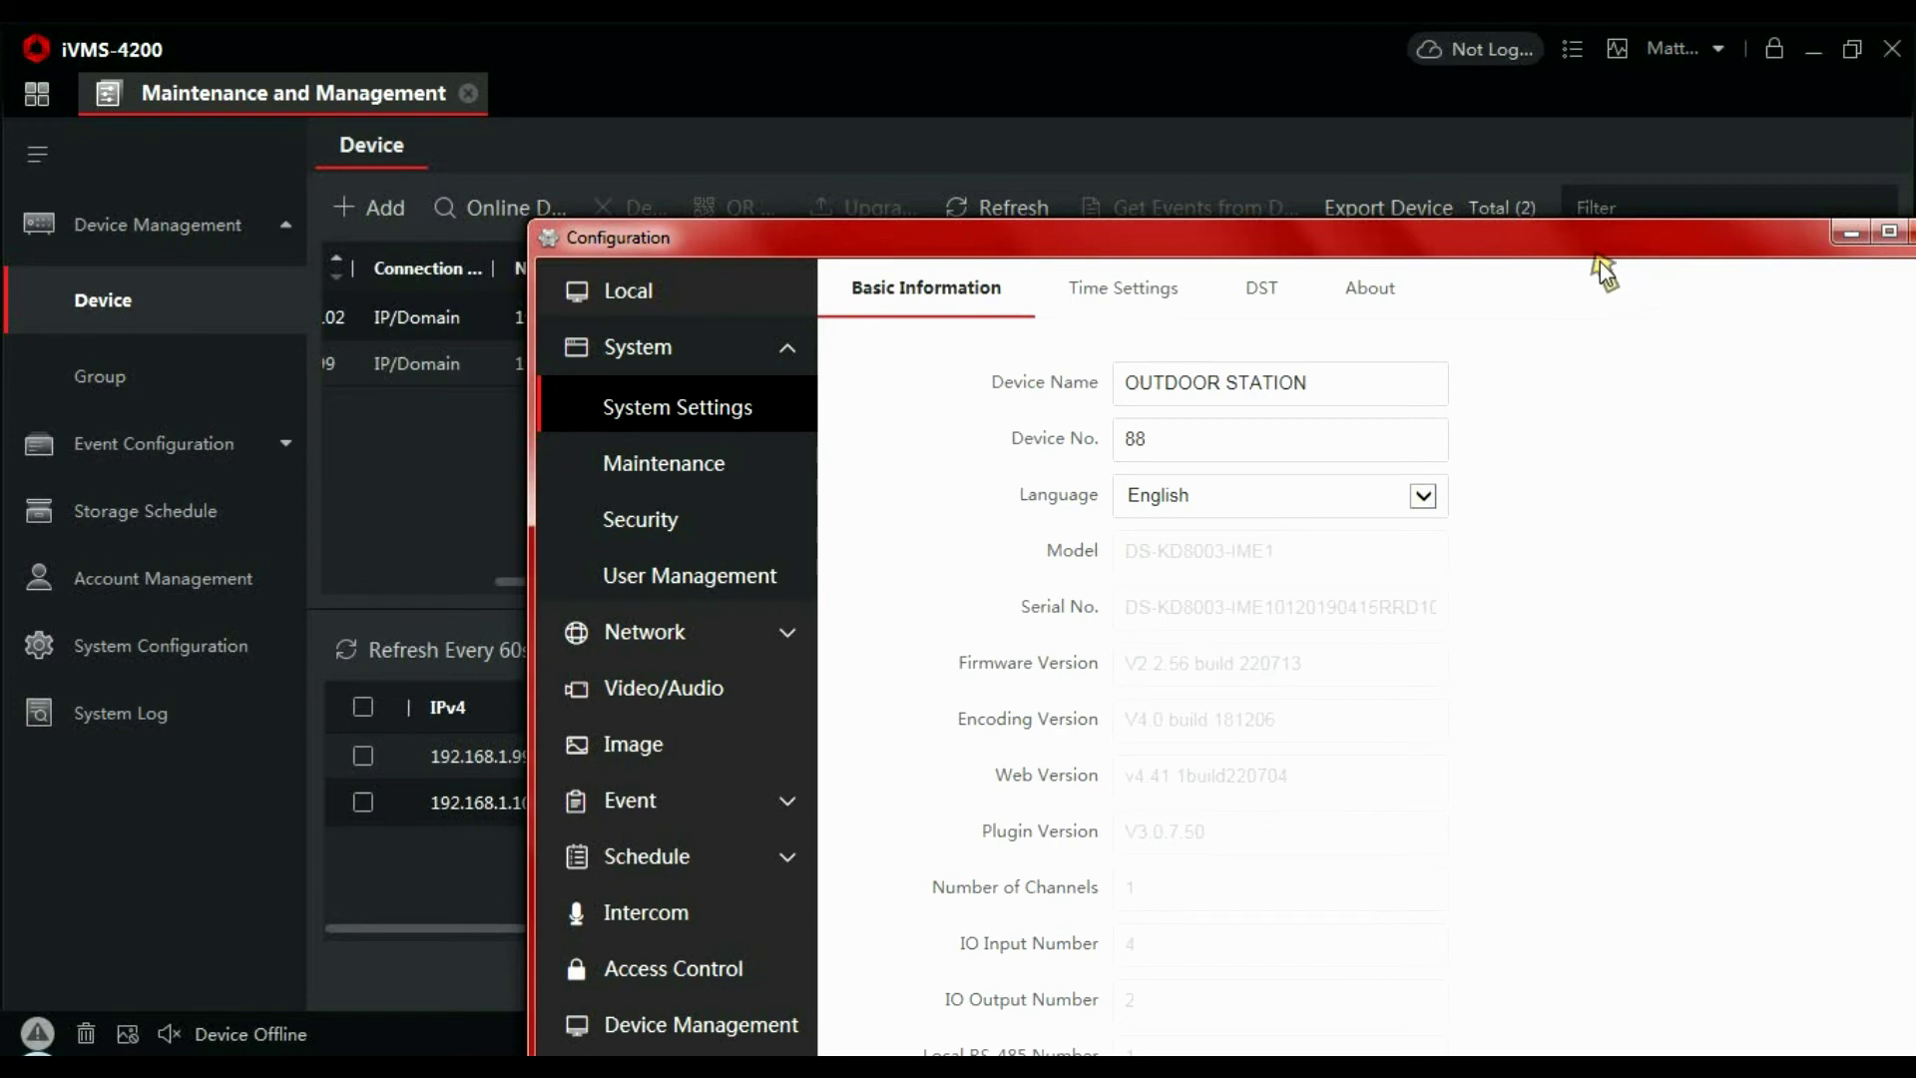
left_click_drag(1574, 252, 1392, 64)
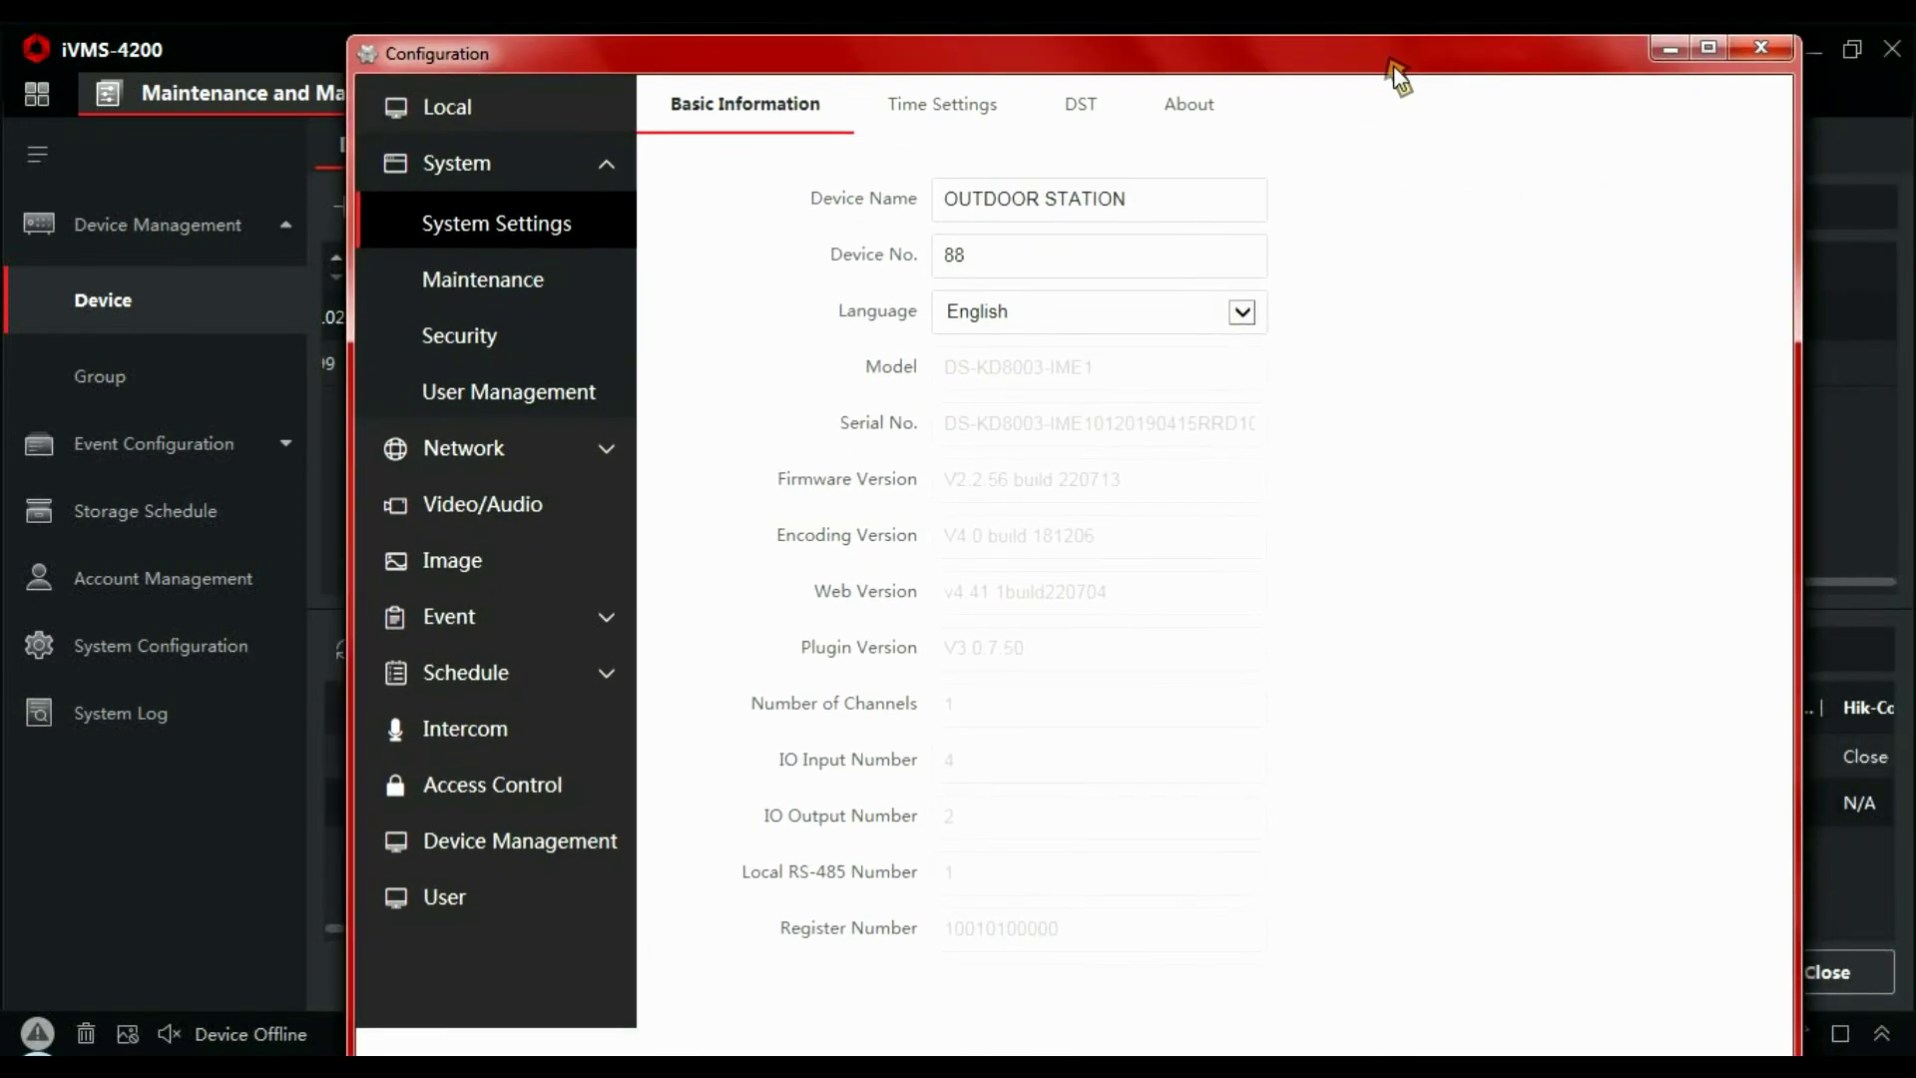
double_click(1393, 64)
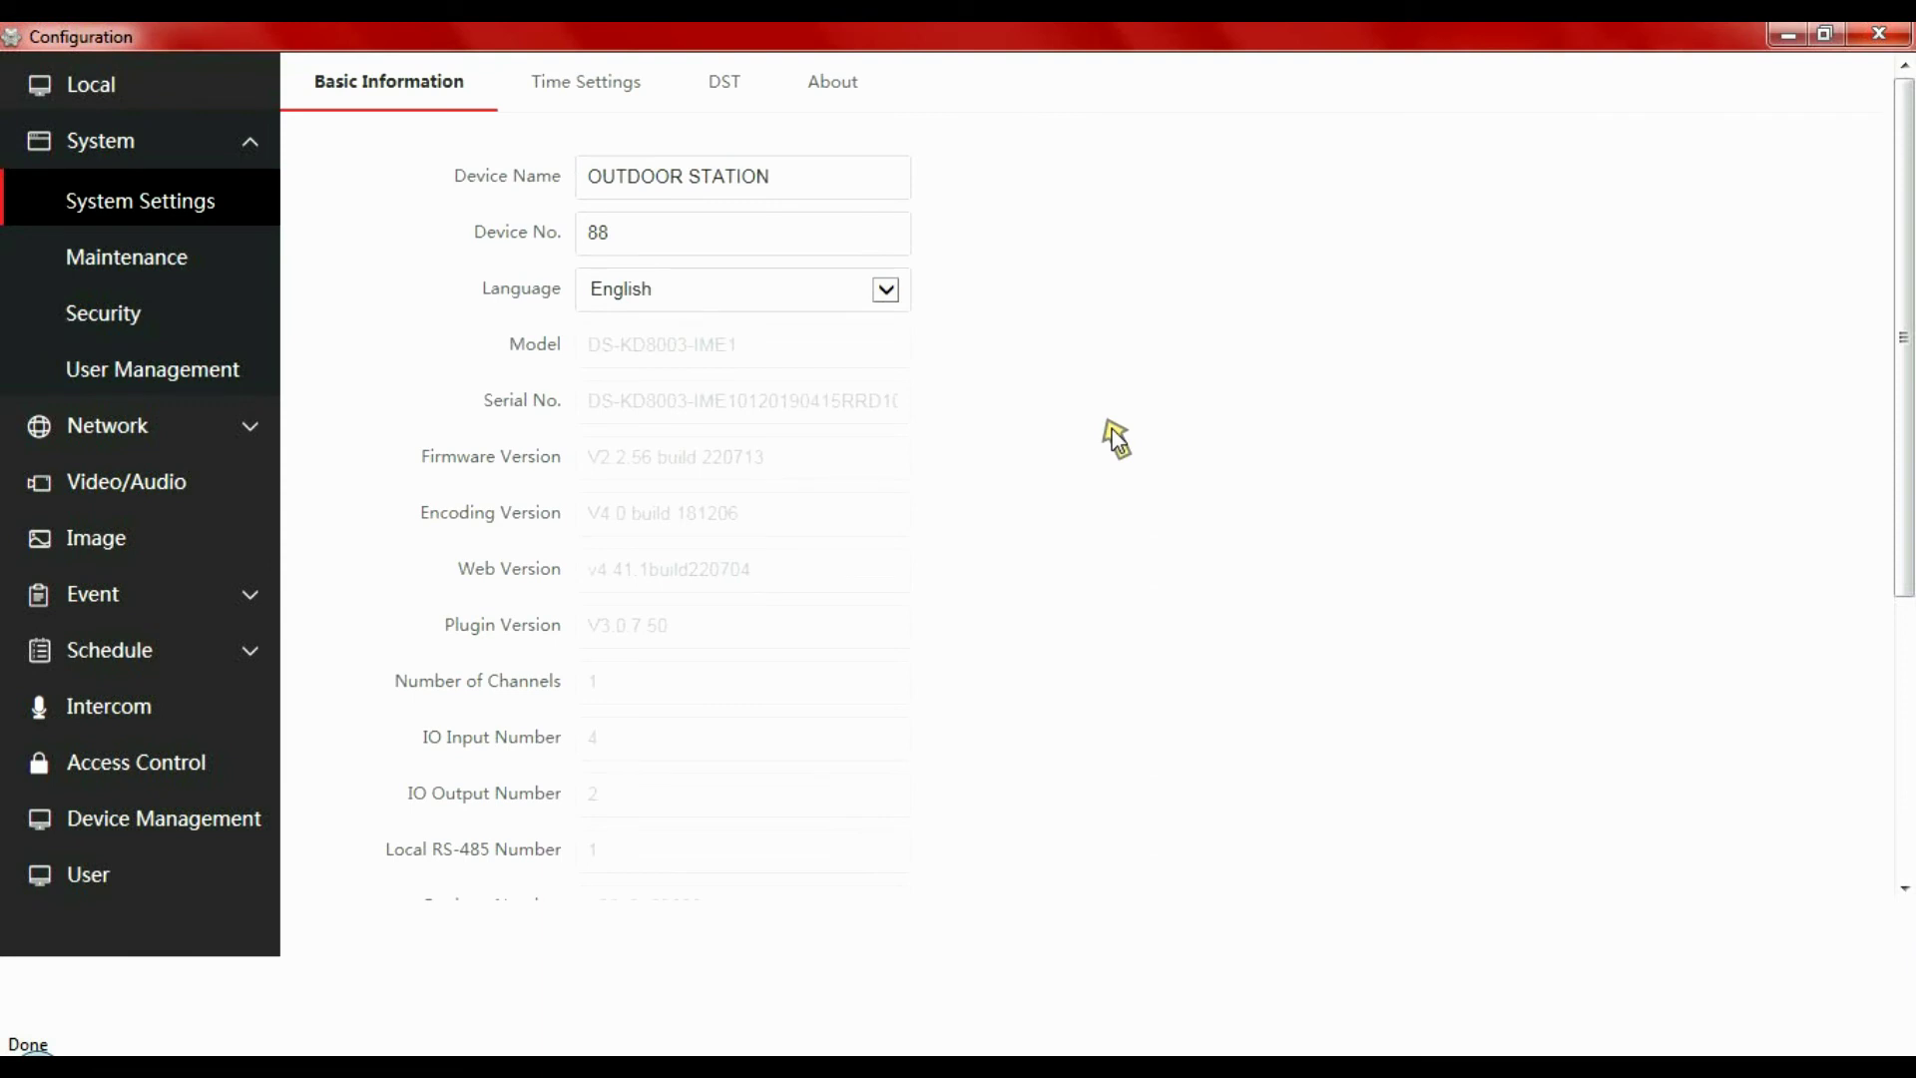
left_click(141, 710)
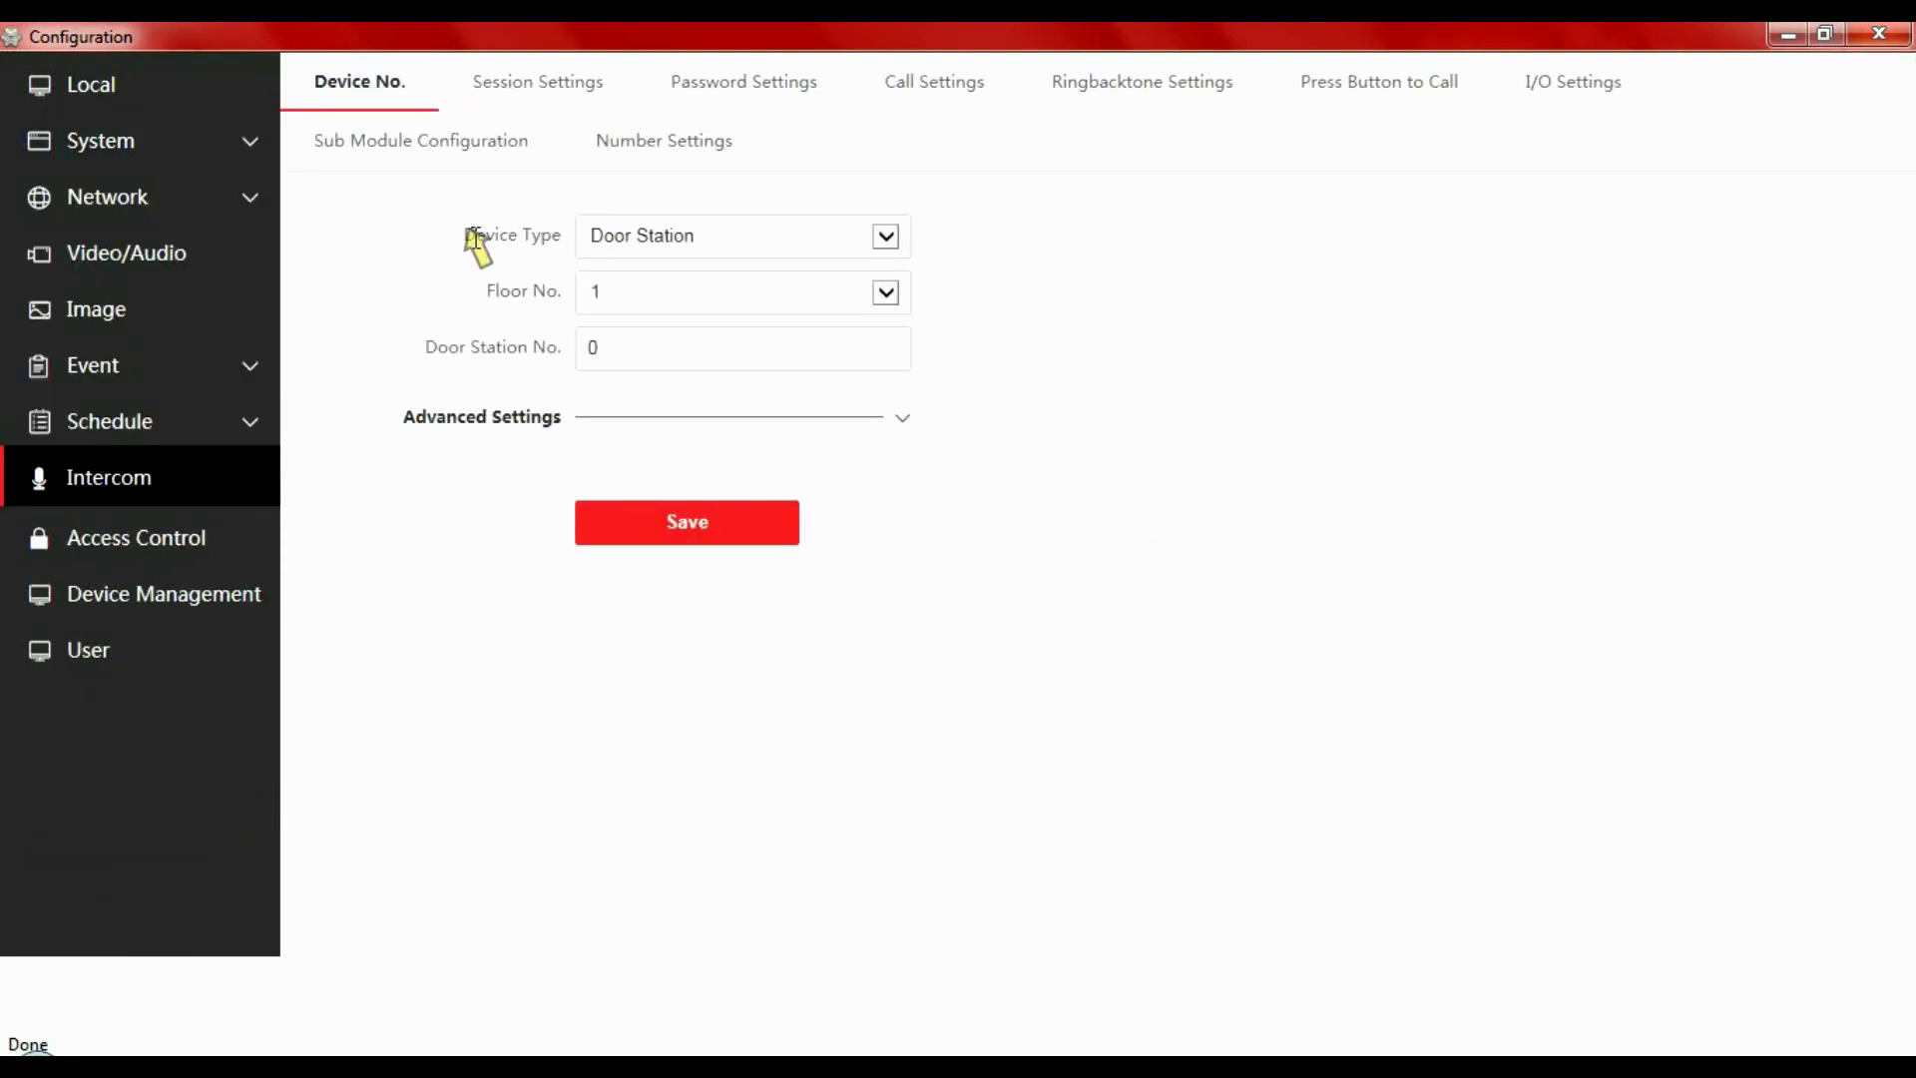
left_click(757, 98)
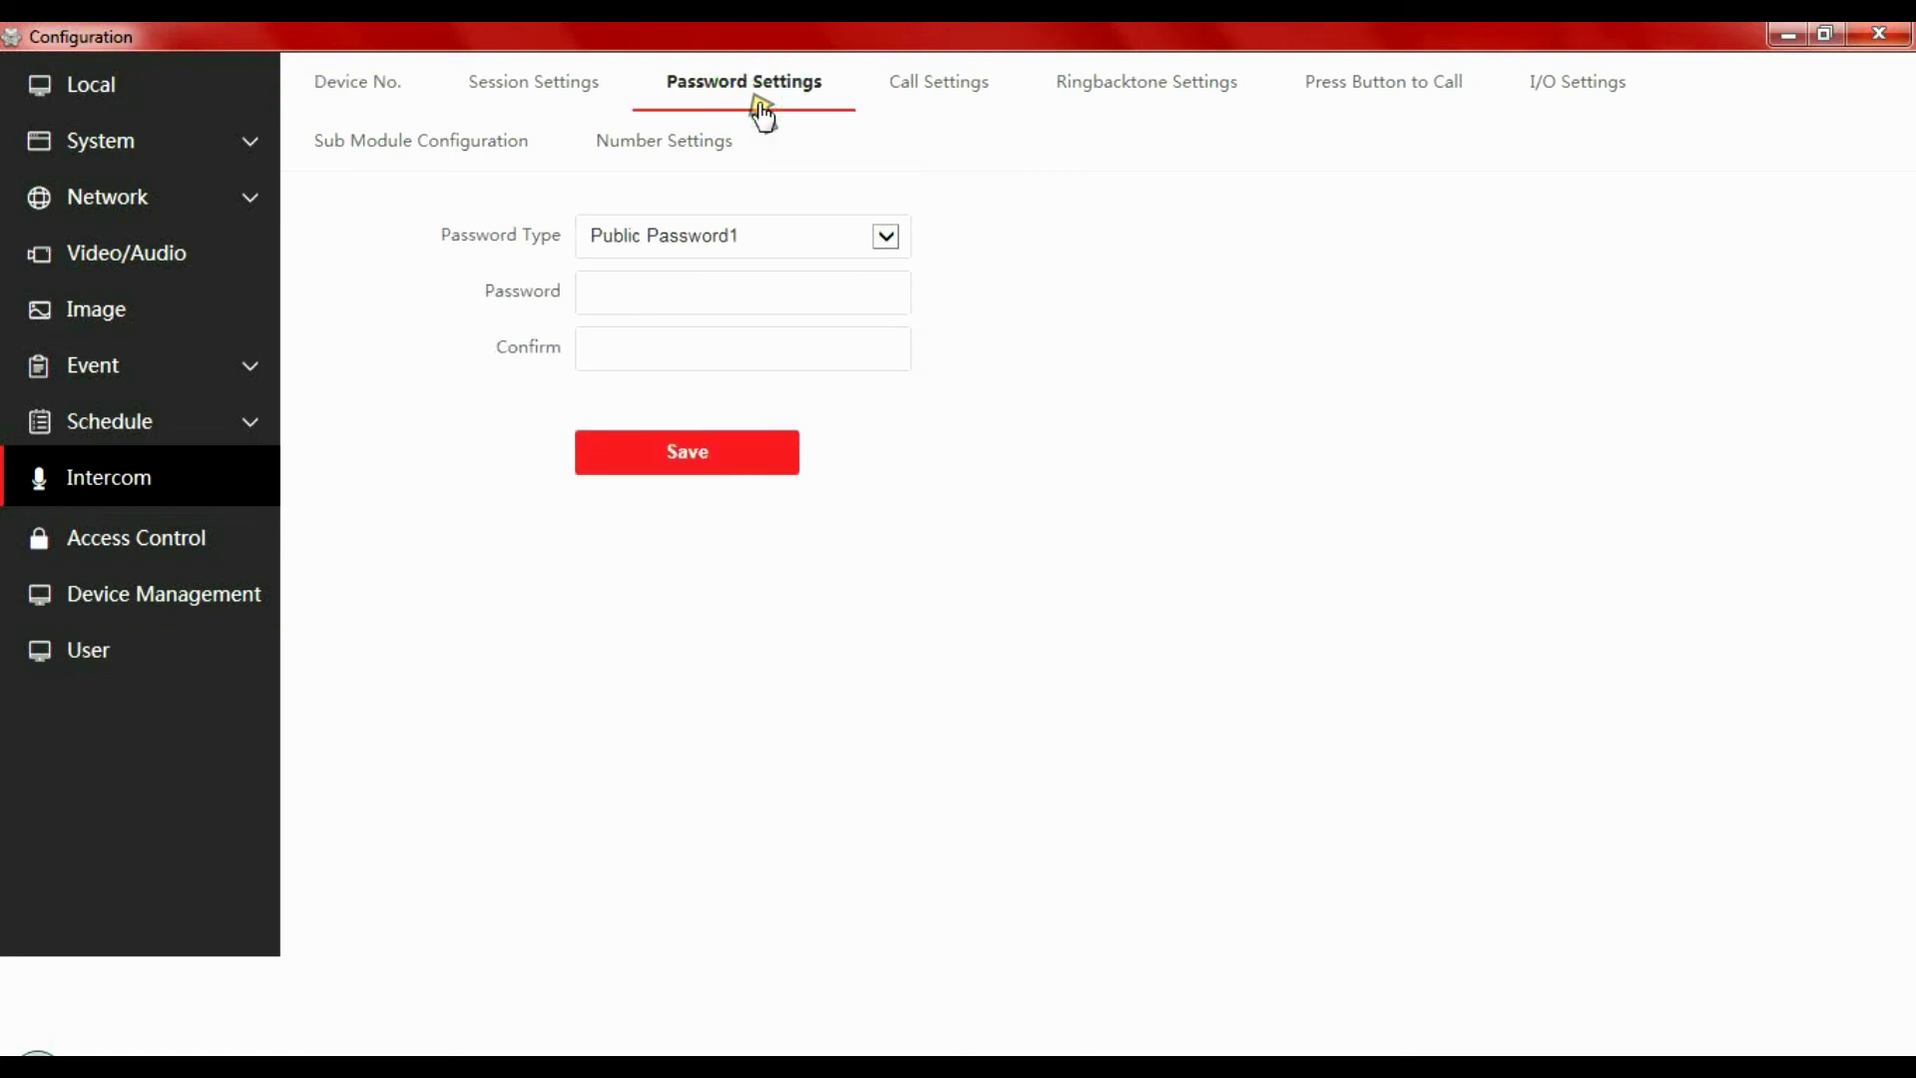
left_click(687, 293)
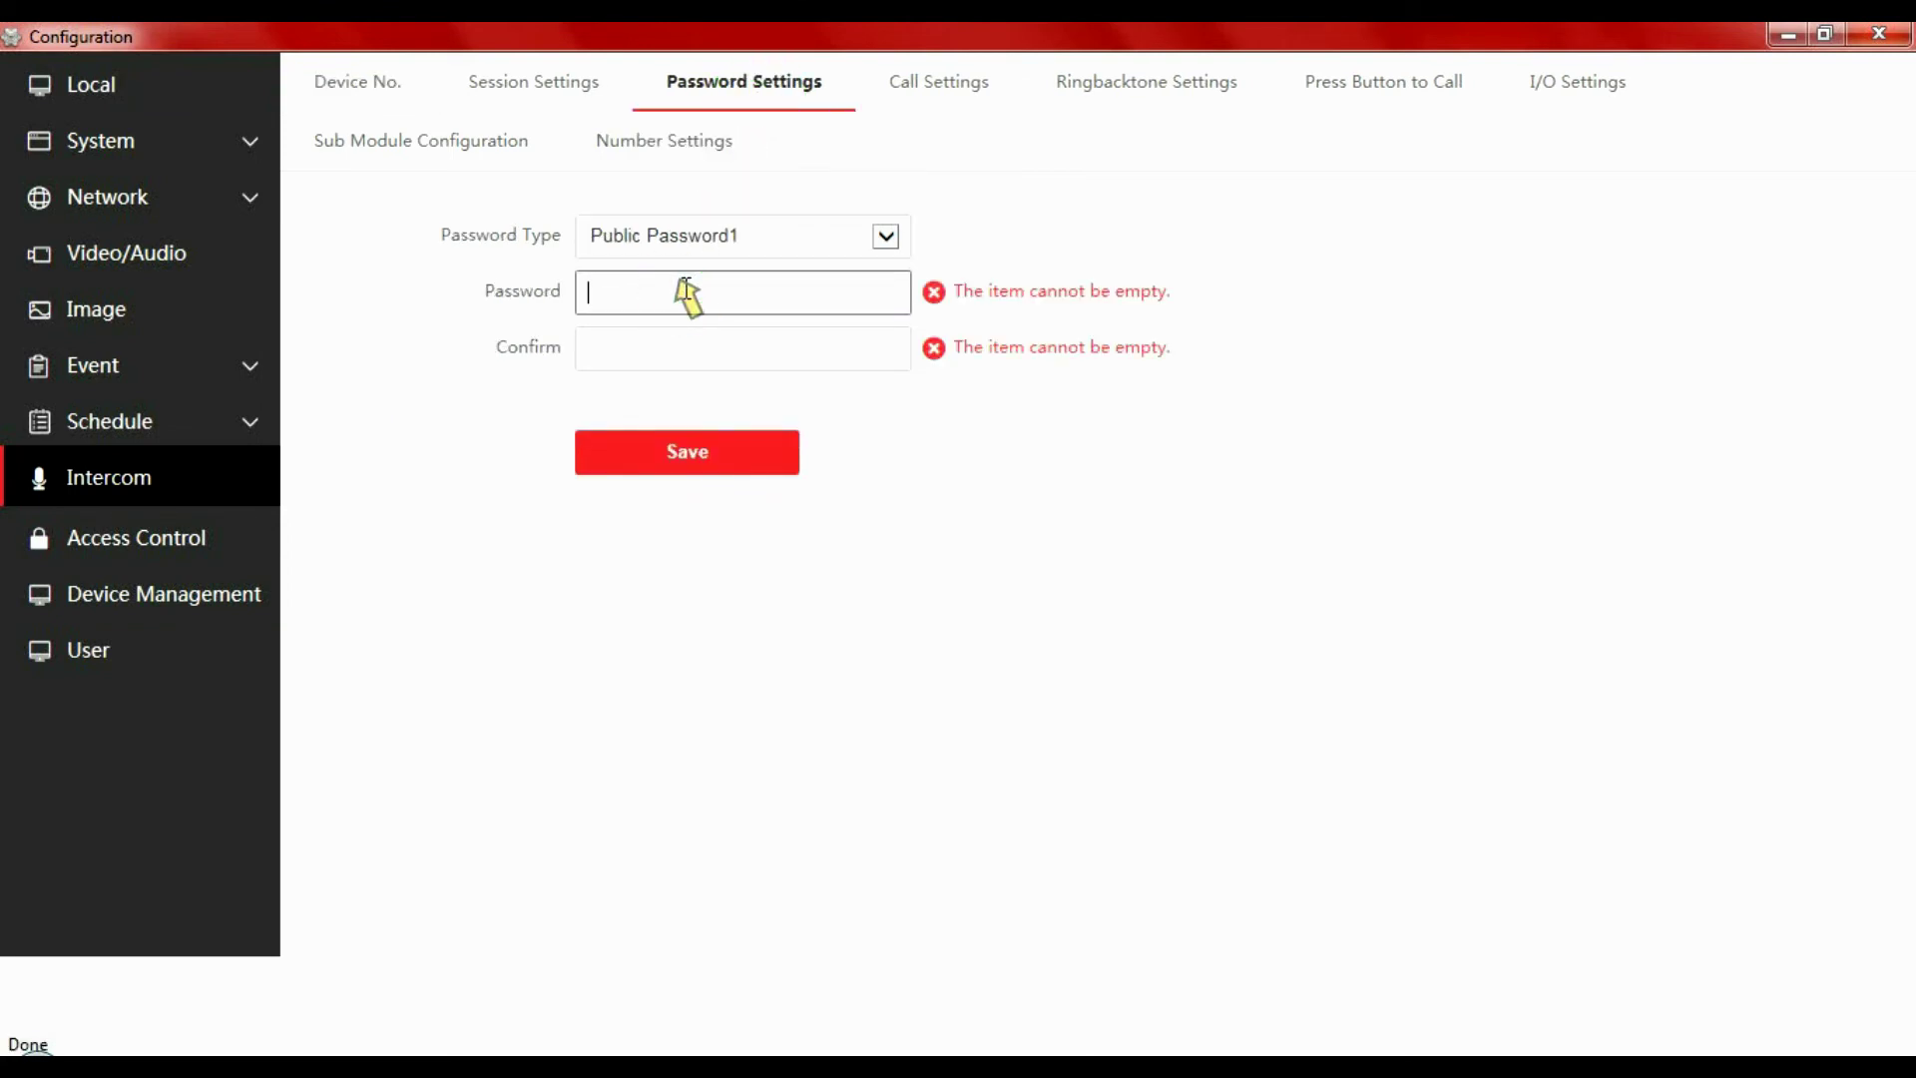
type("1234")
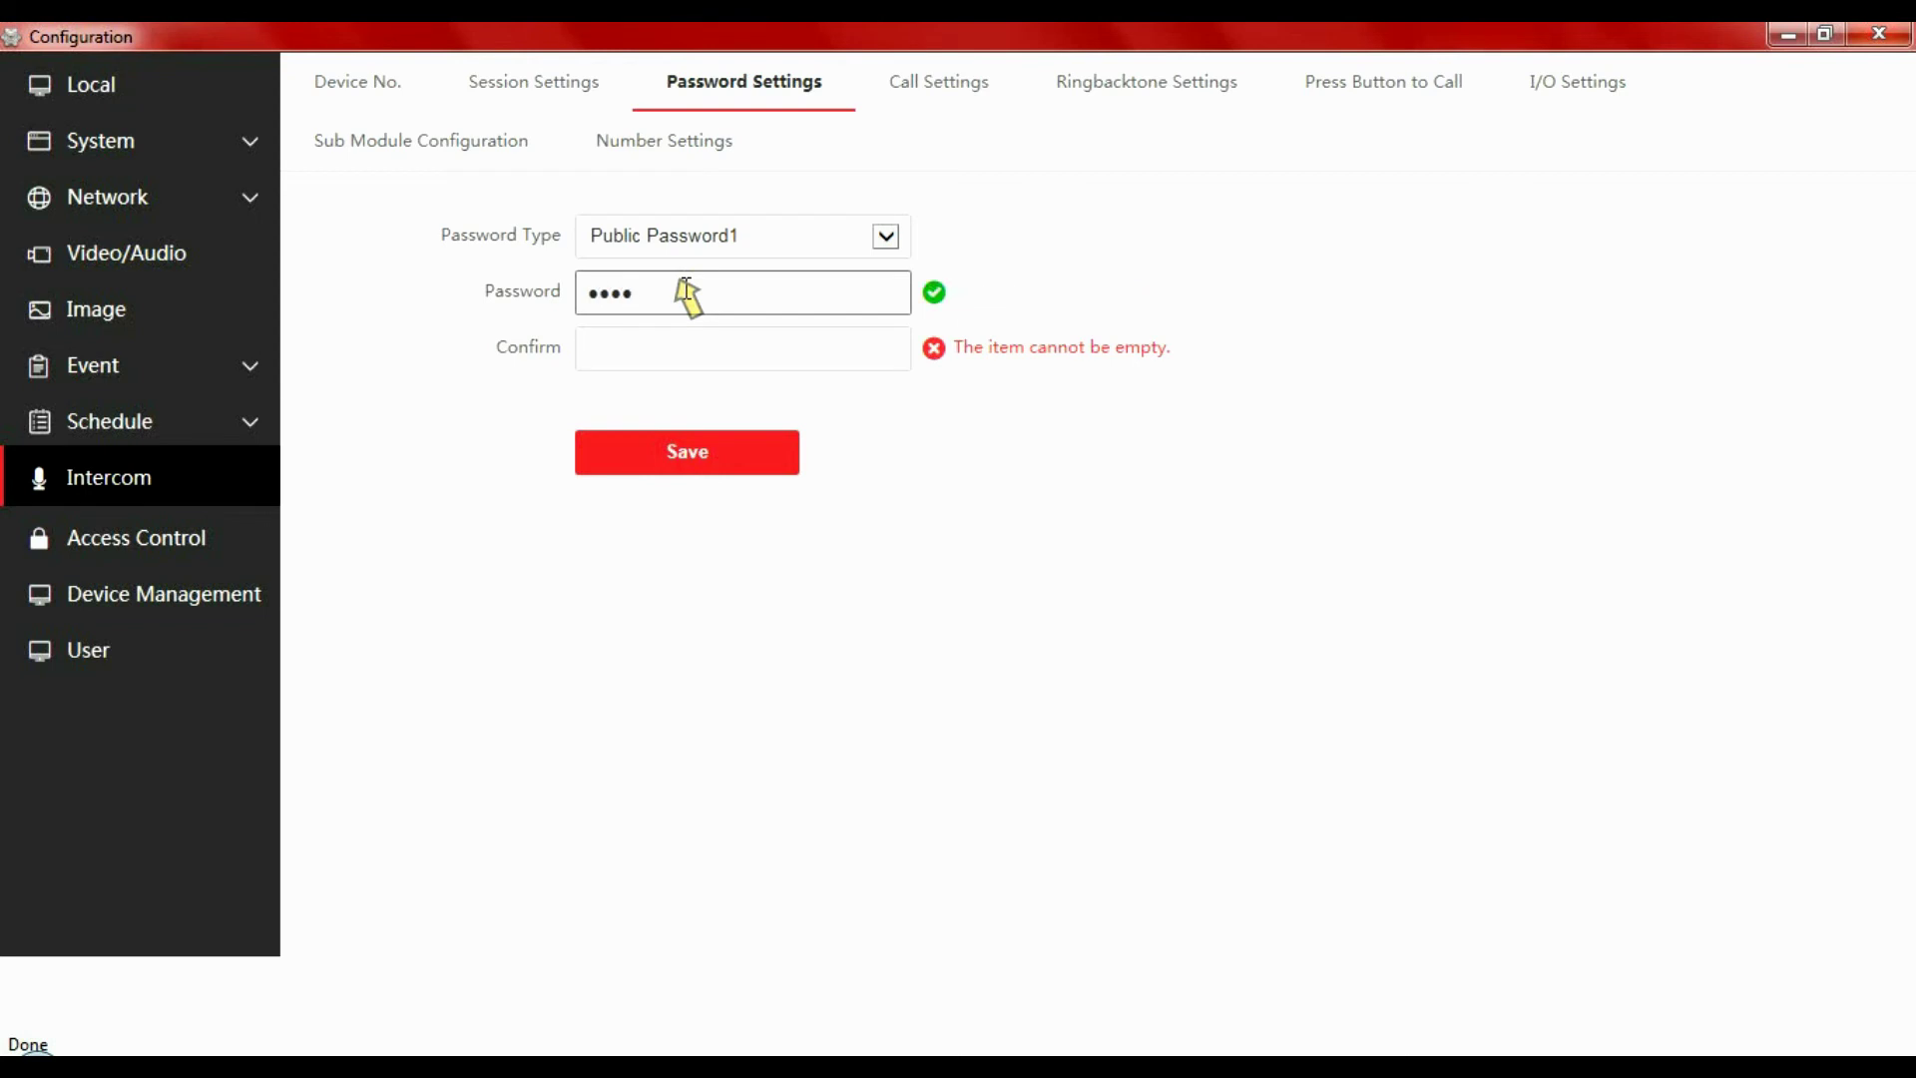
left_click(670, 348)
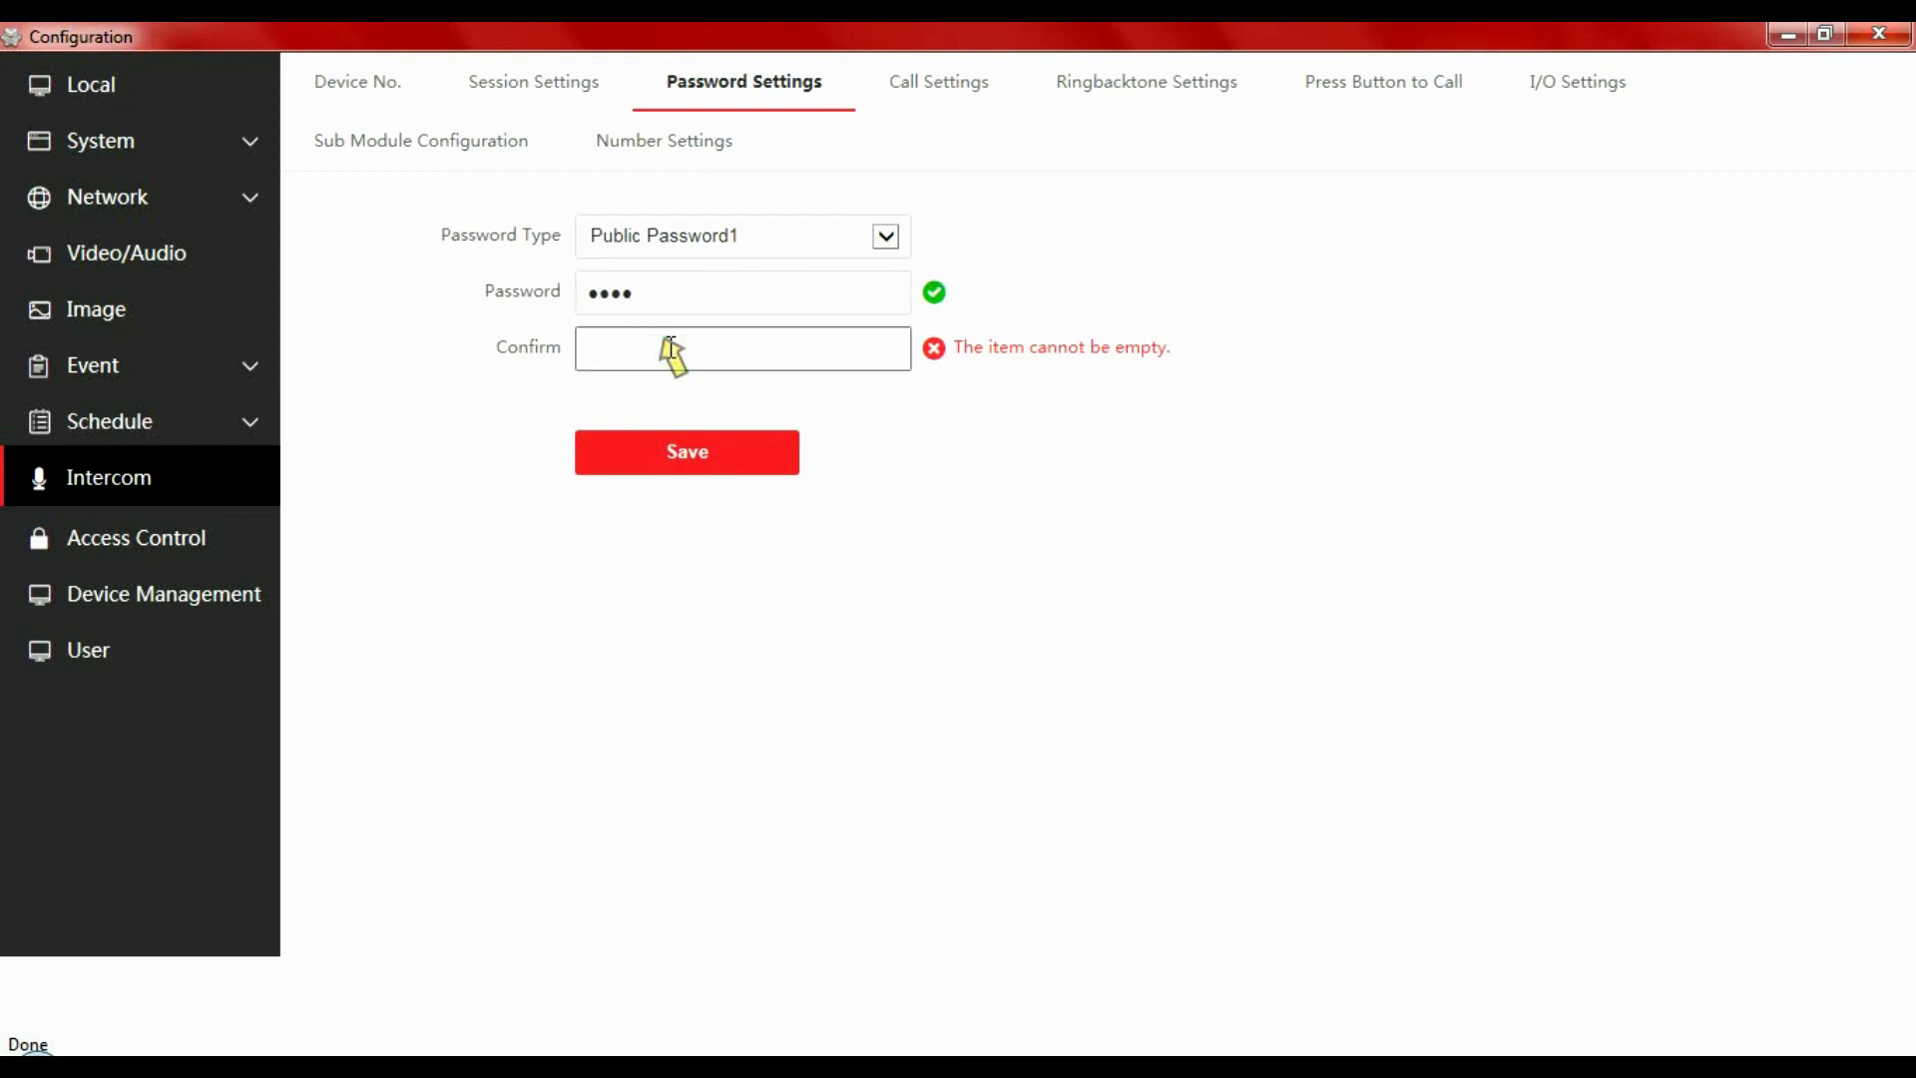
type("1234")
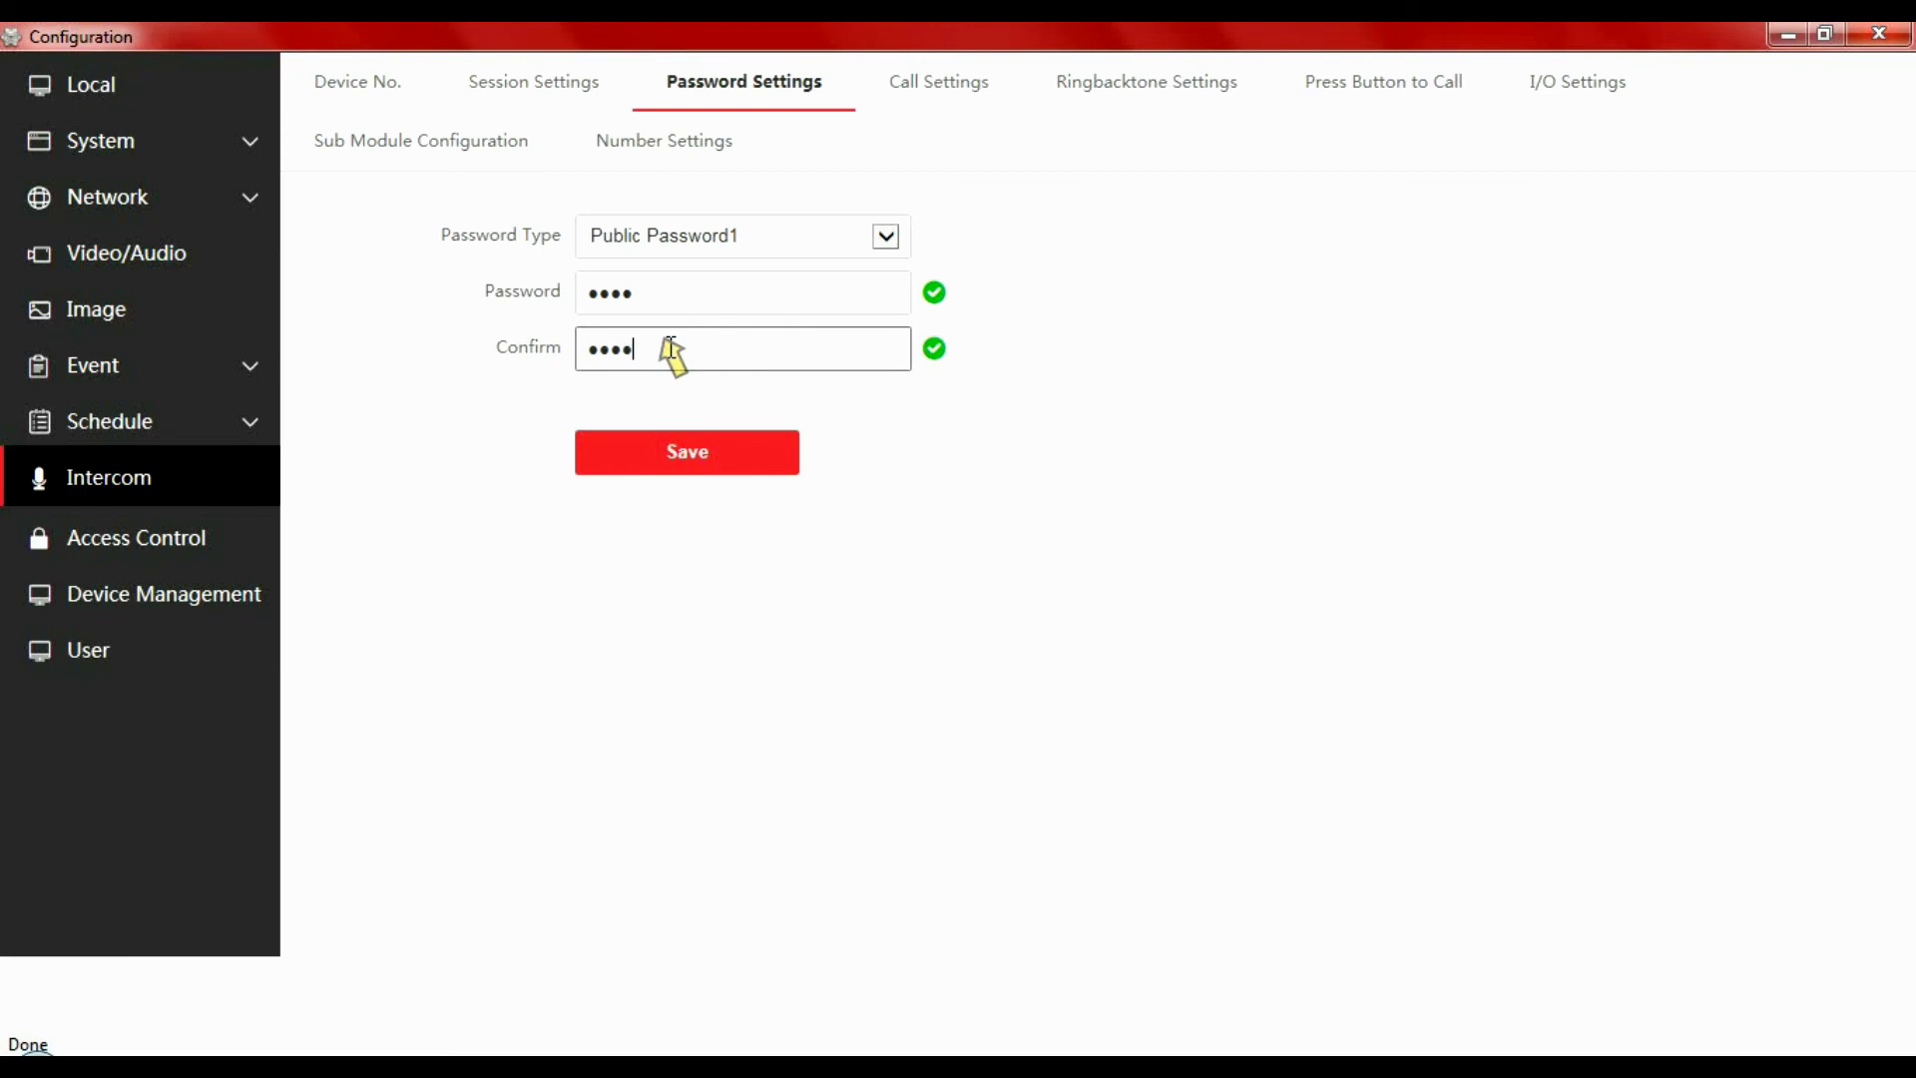
left_click(711, 449)
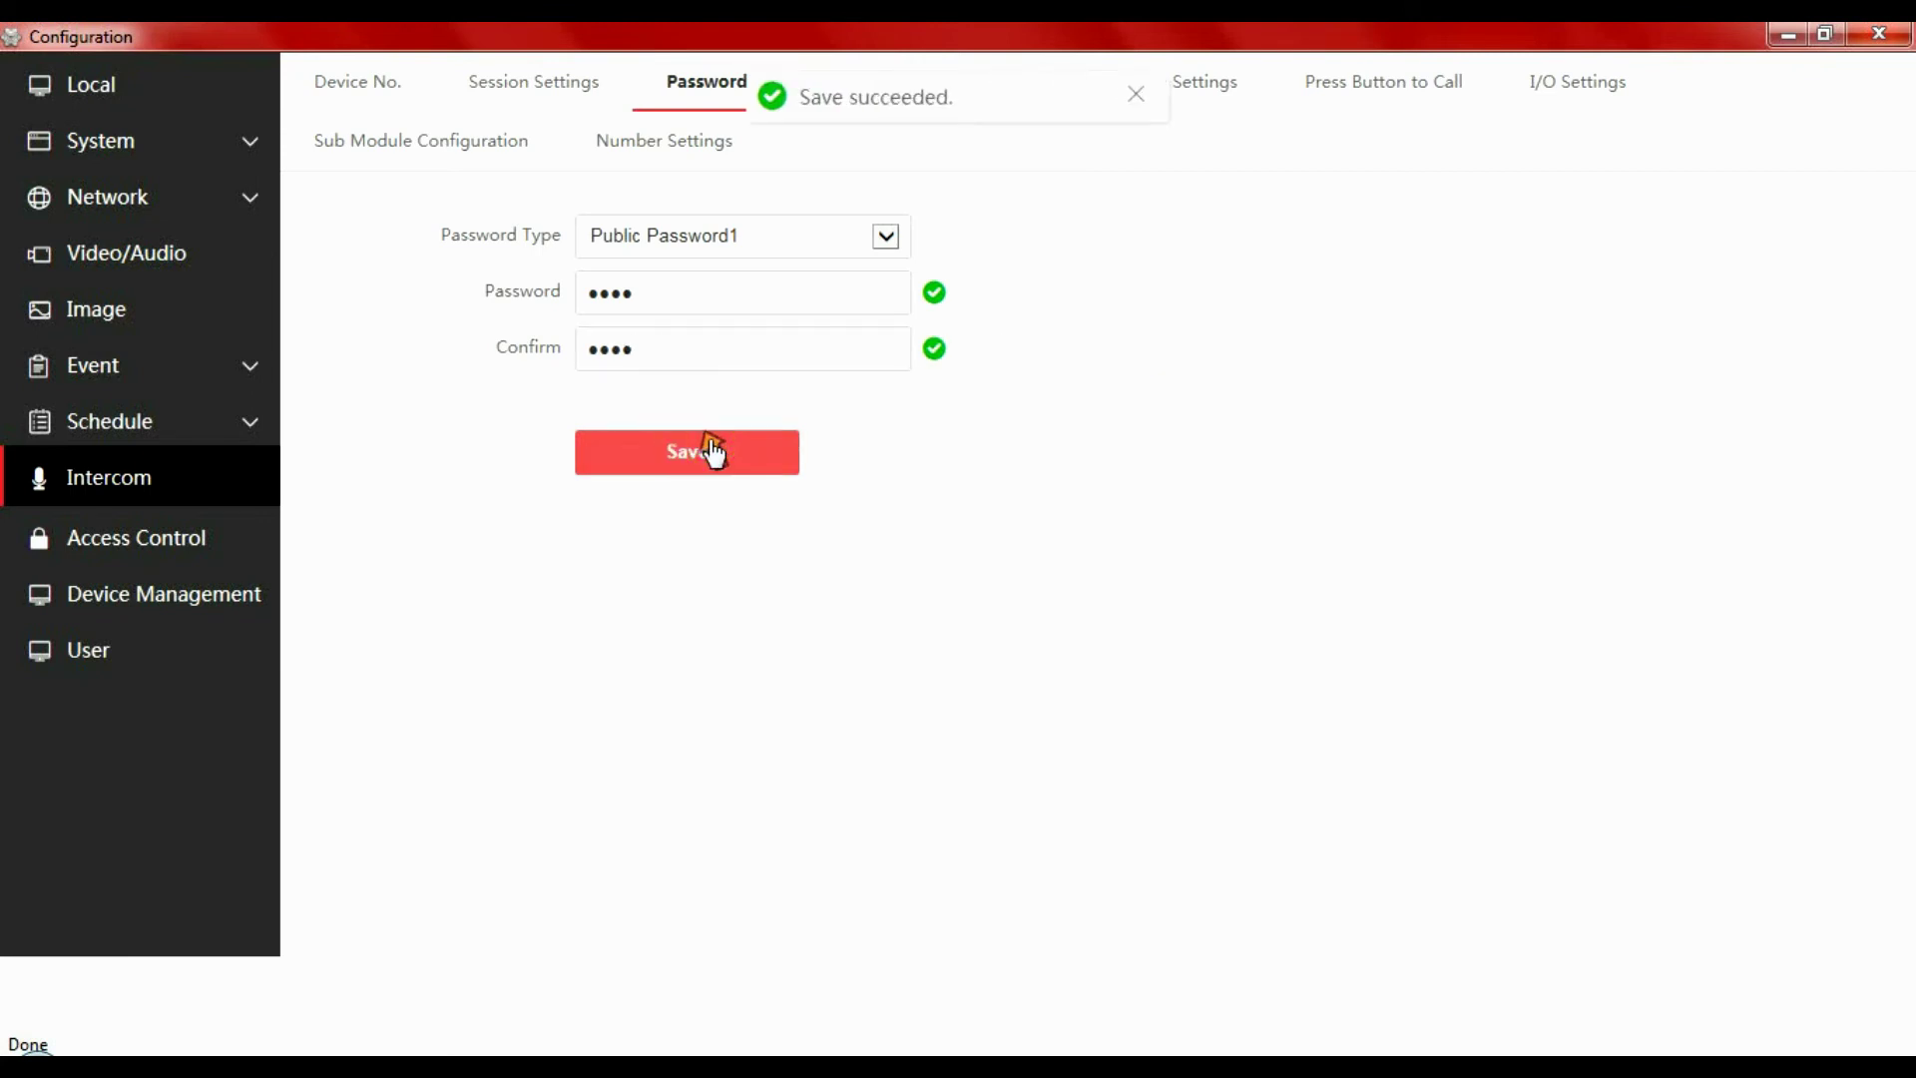
Close the door station's Configuration window
left_click(1877, 36)
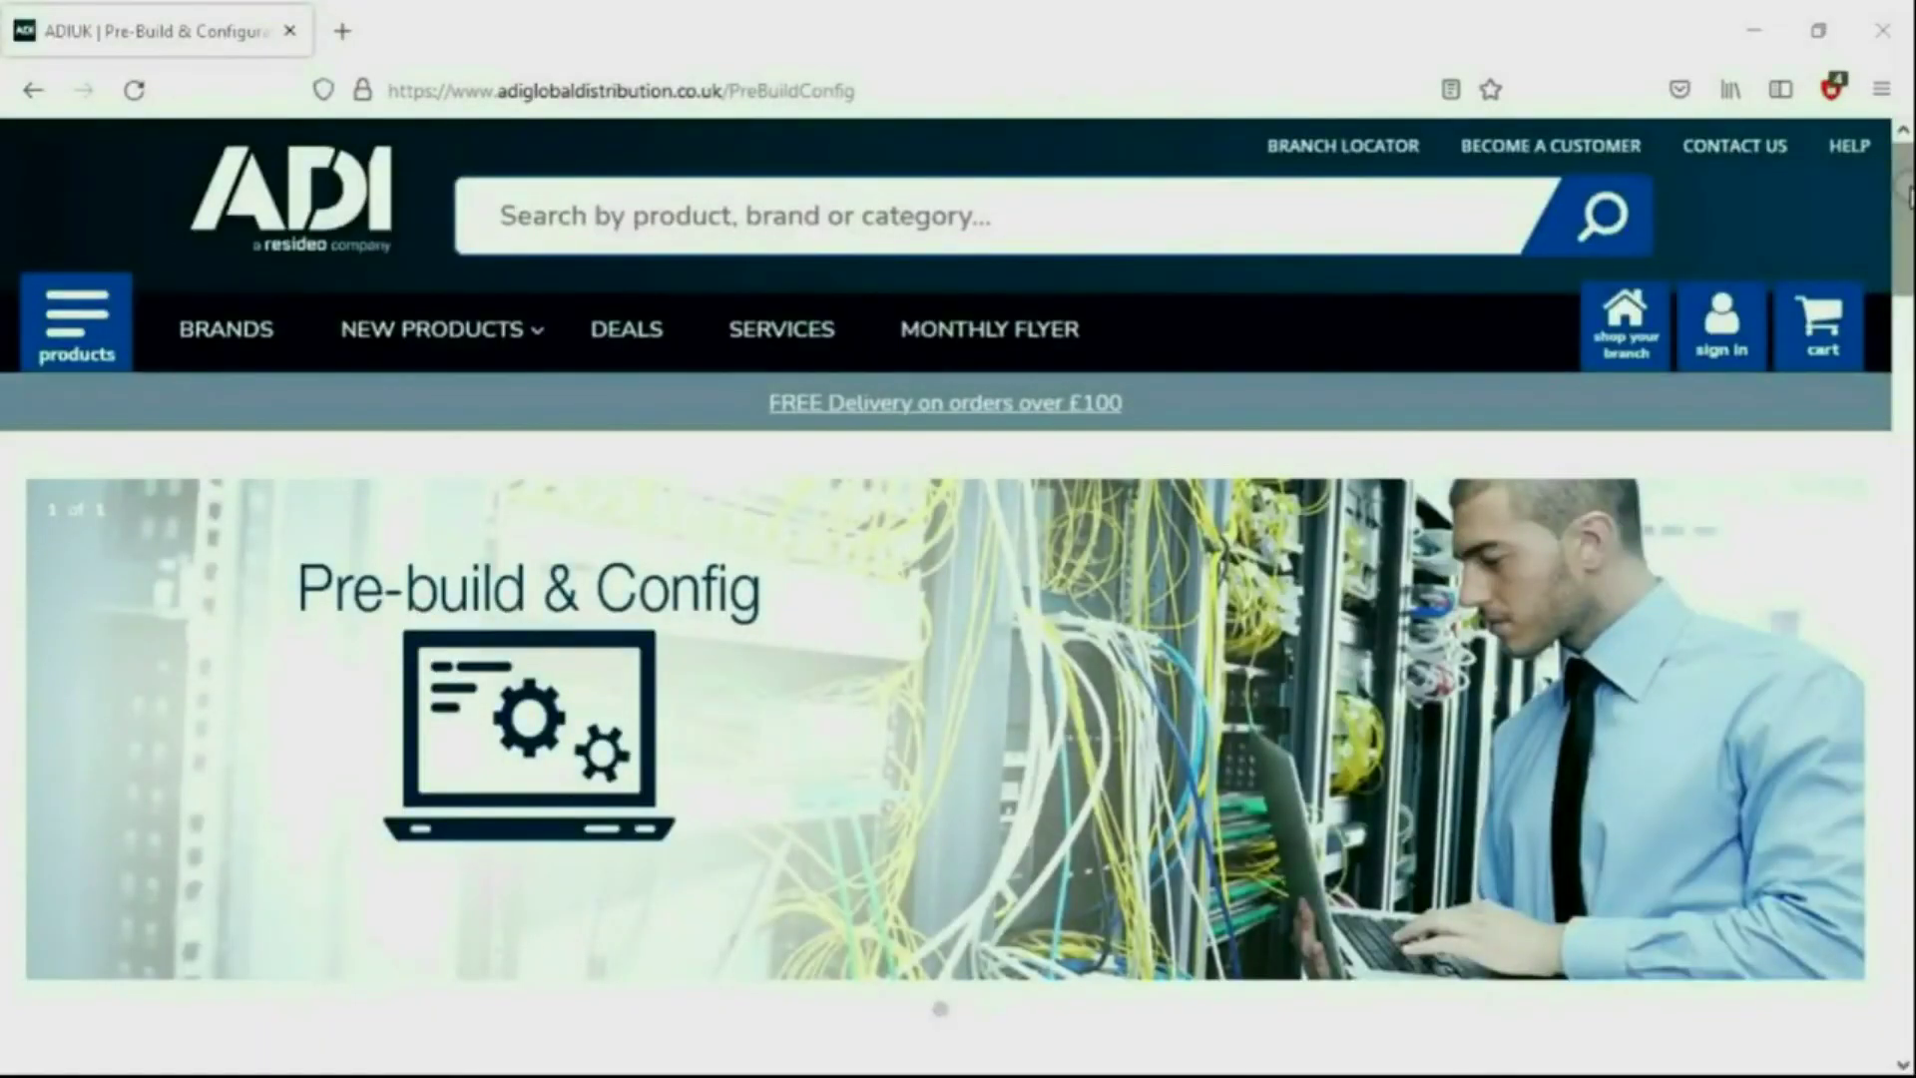
Scroll down the Pre-Build & Config page through the service tiers to the contact banner
left_click_drag(1905, 189, 1905, 454)
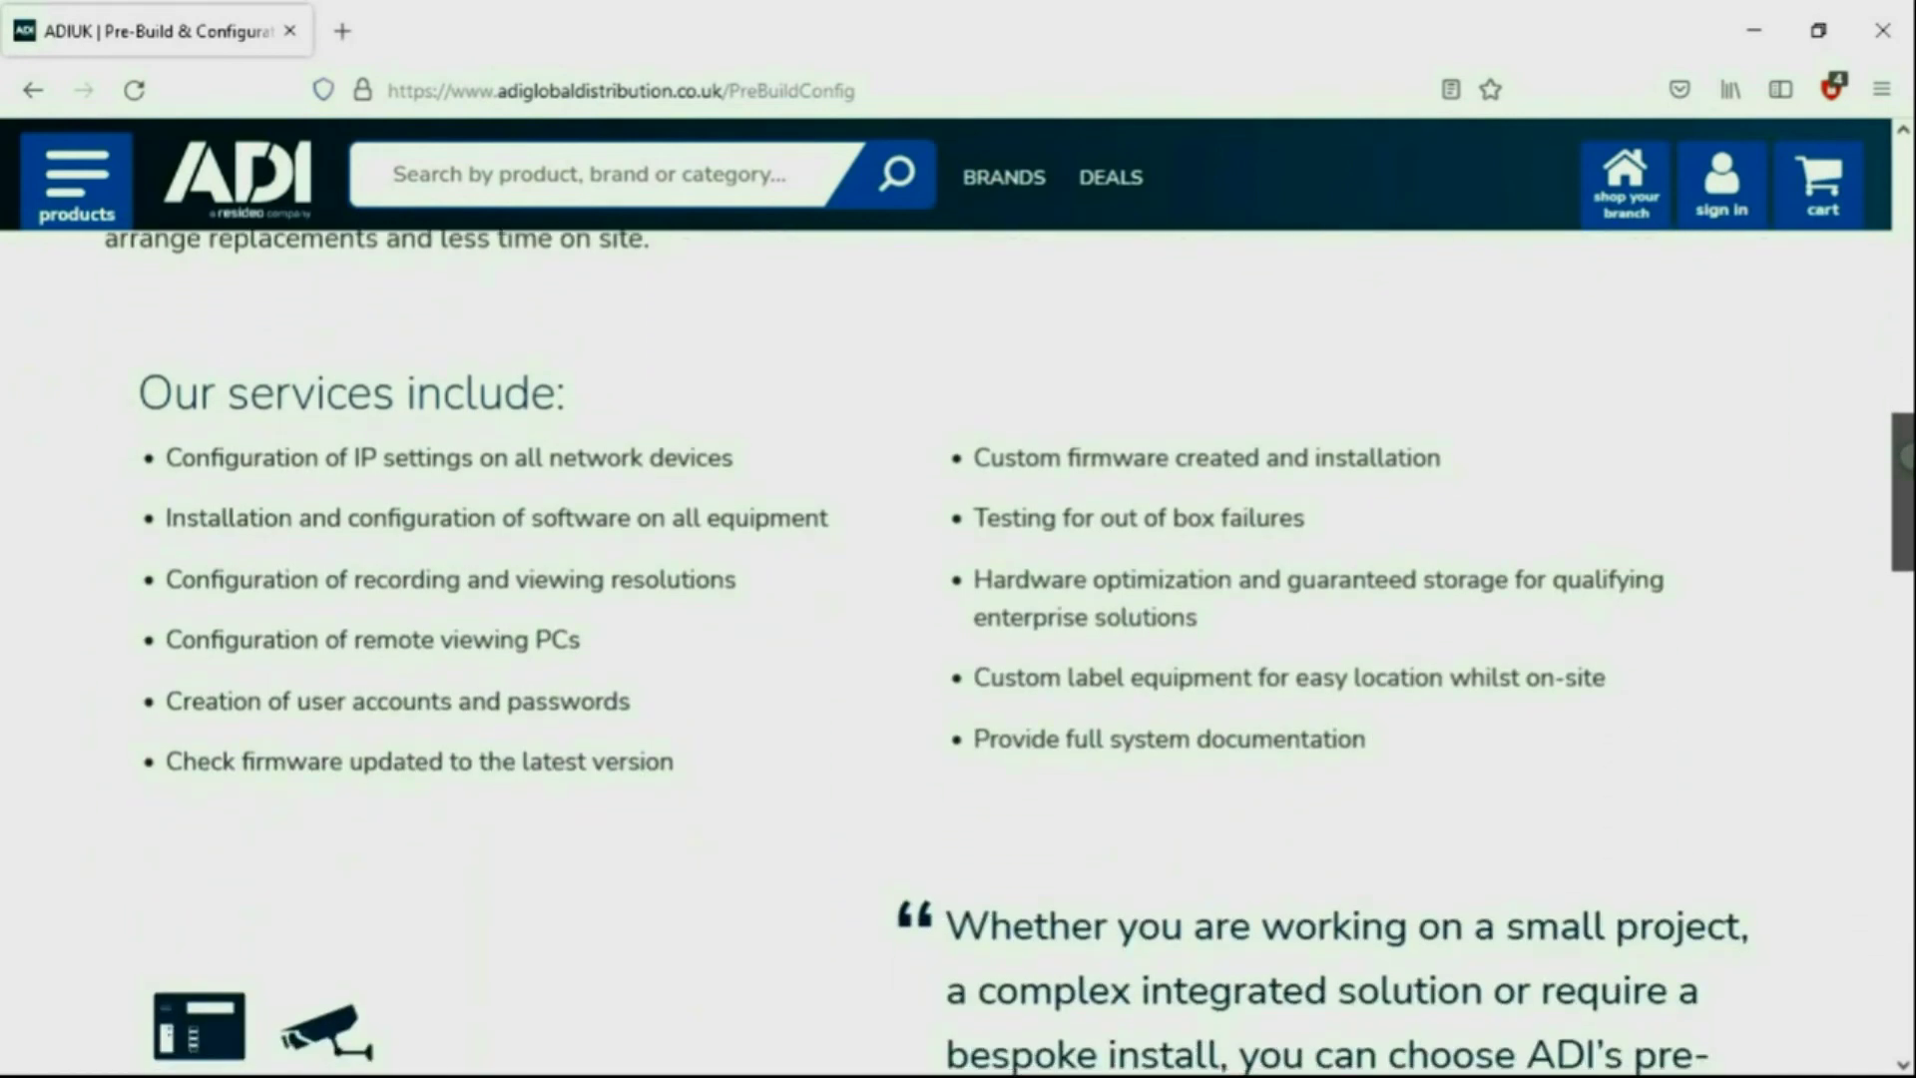
left_click_drag(1906, 454, 1906, 658)
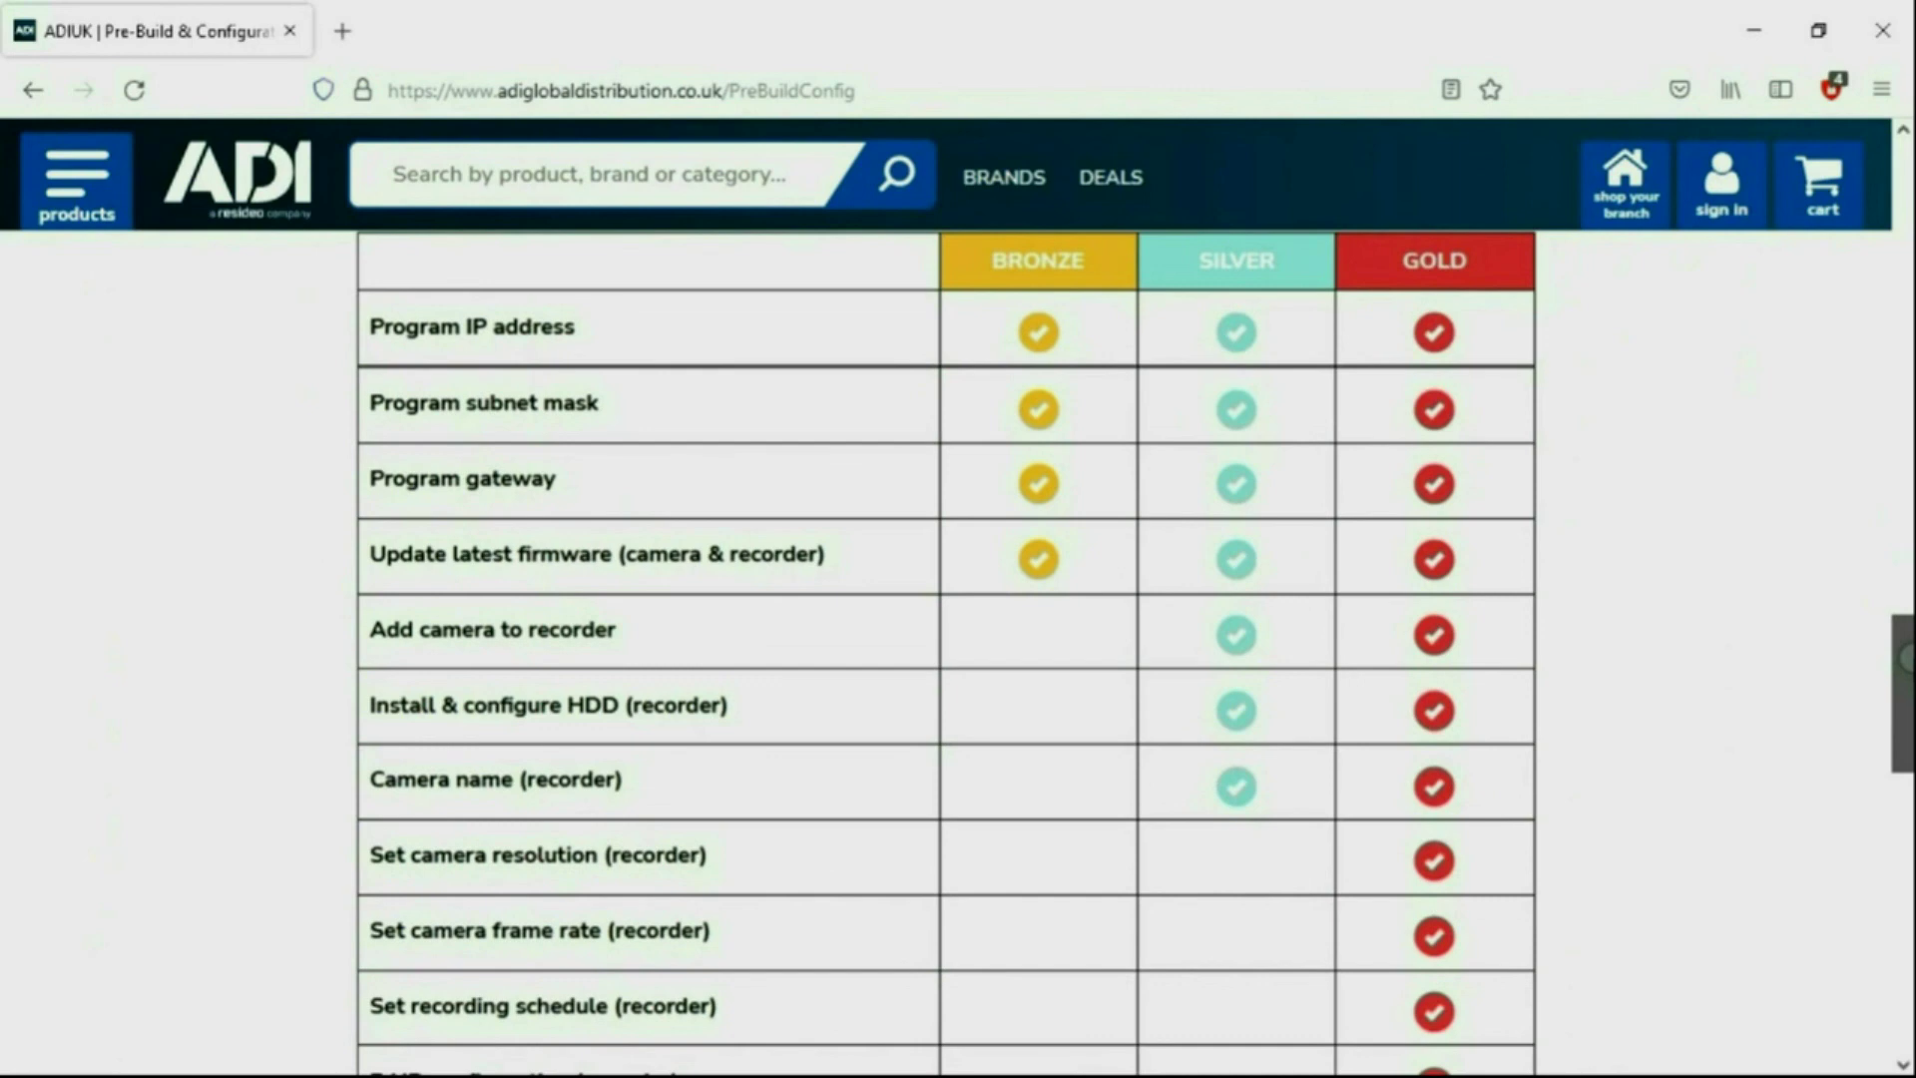
left_click_drag(1906, 658, 1906, 785)
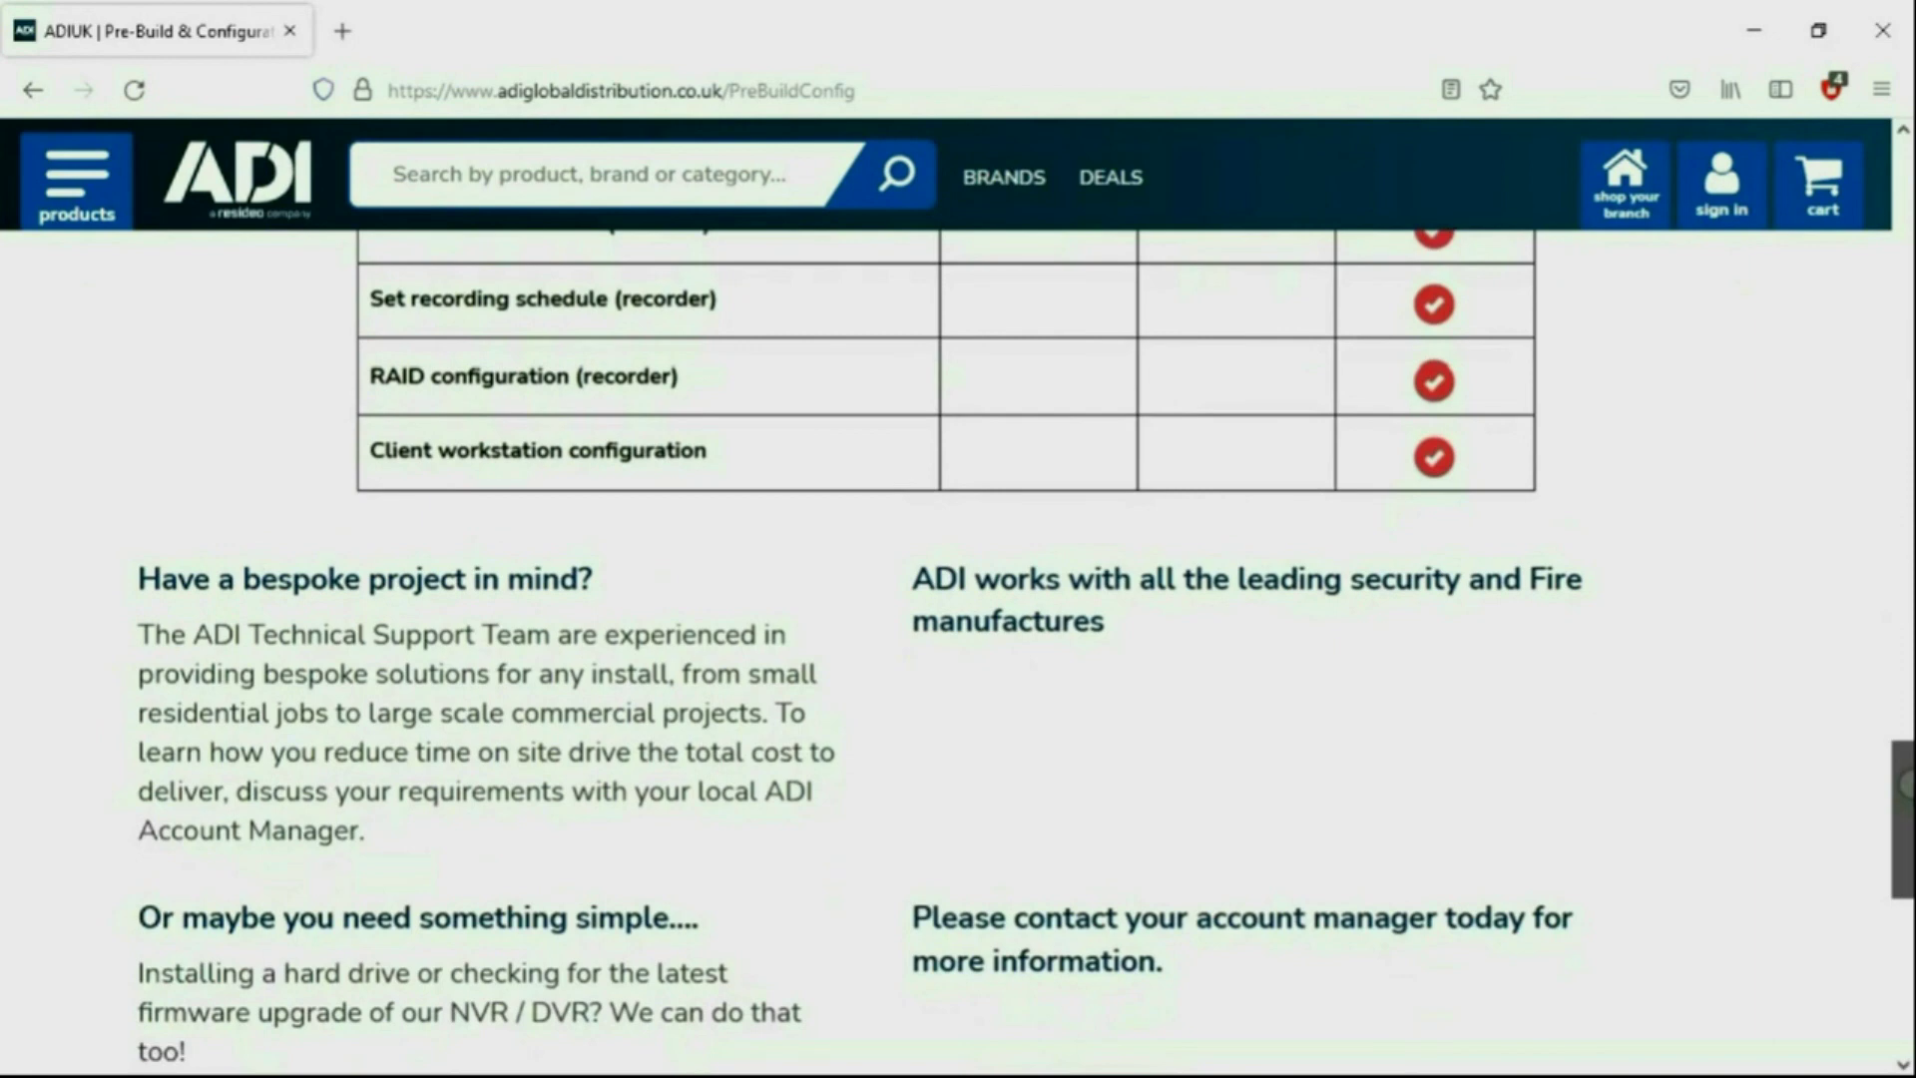
left_click_drag(1905, 785, 1905, 843)
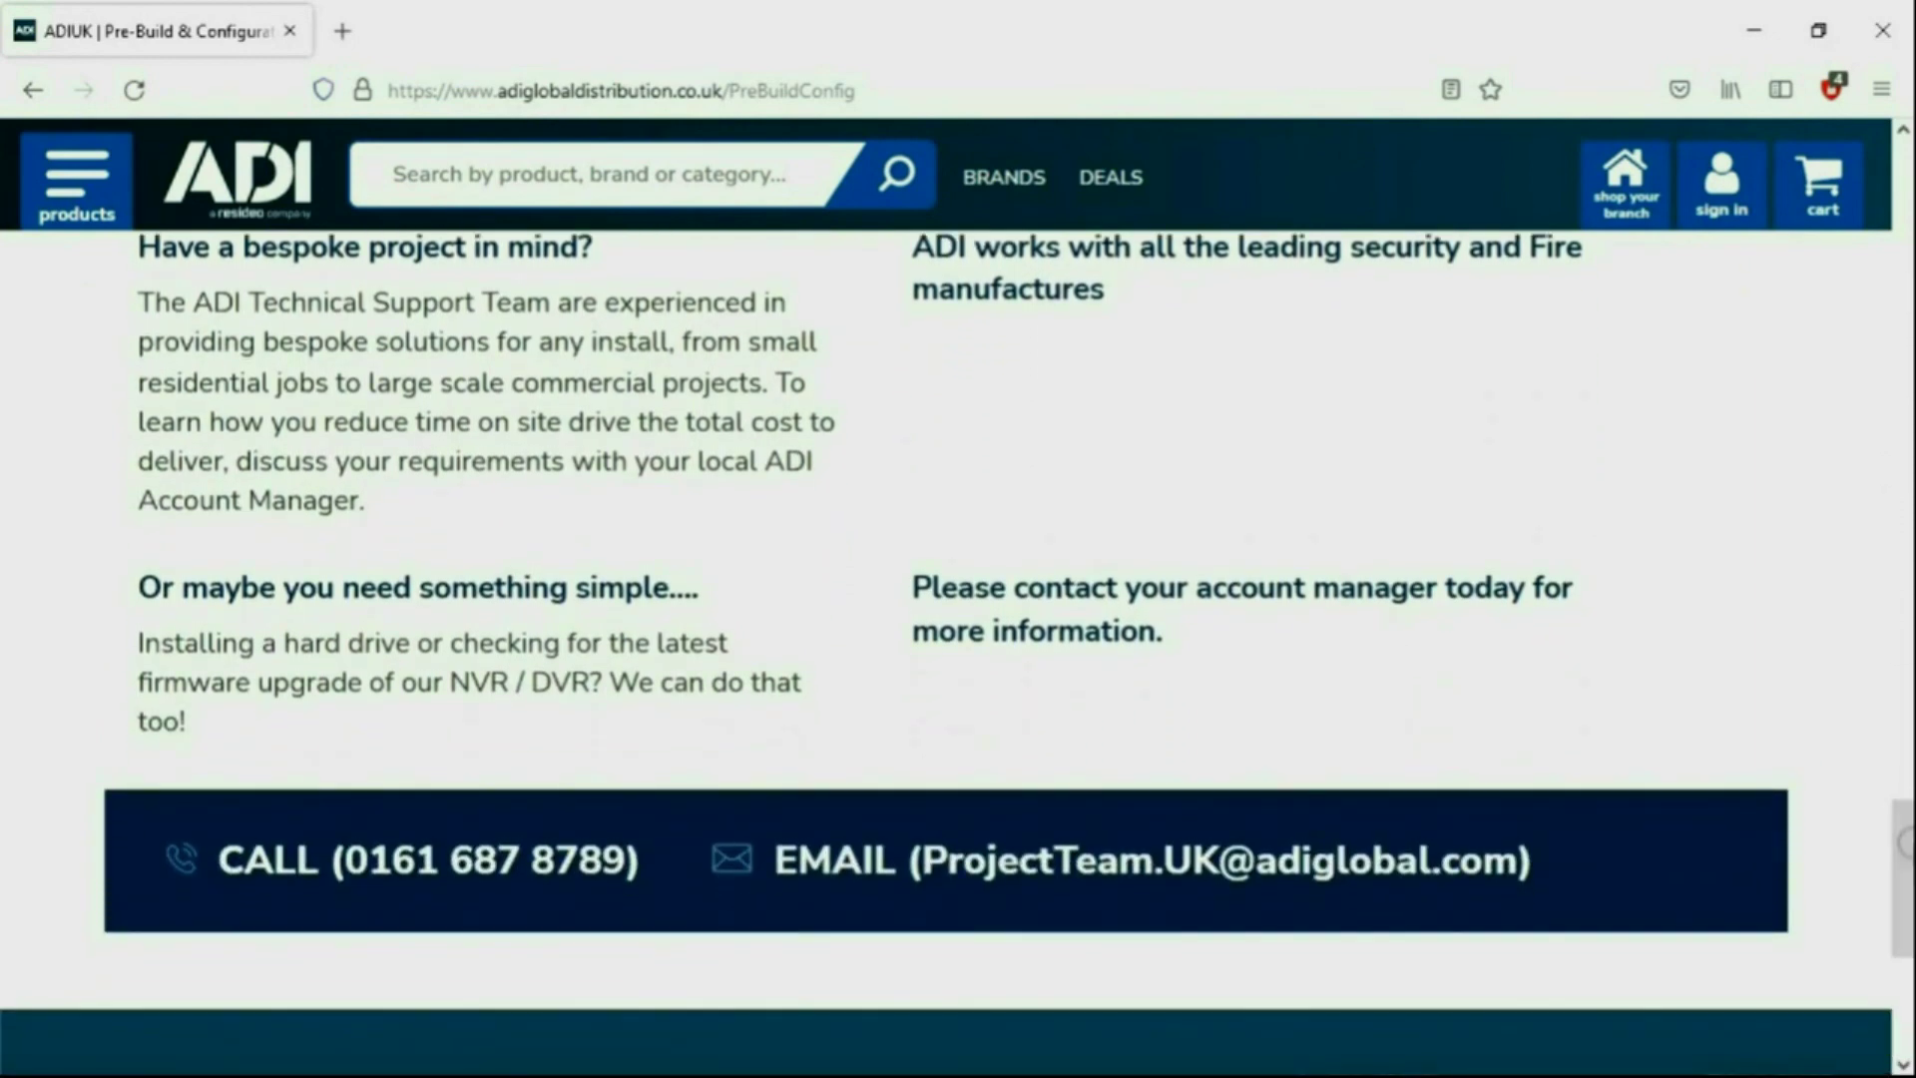